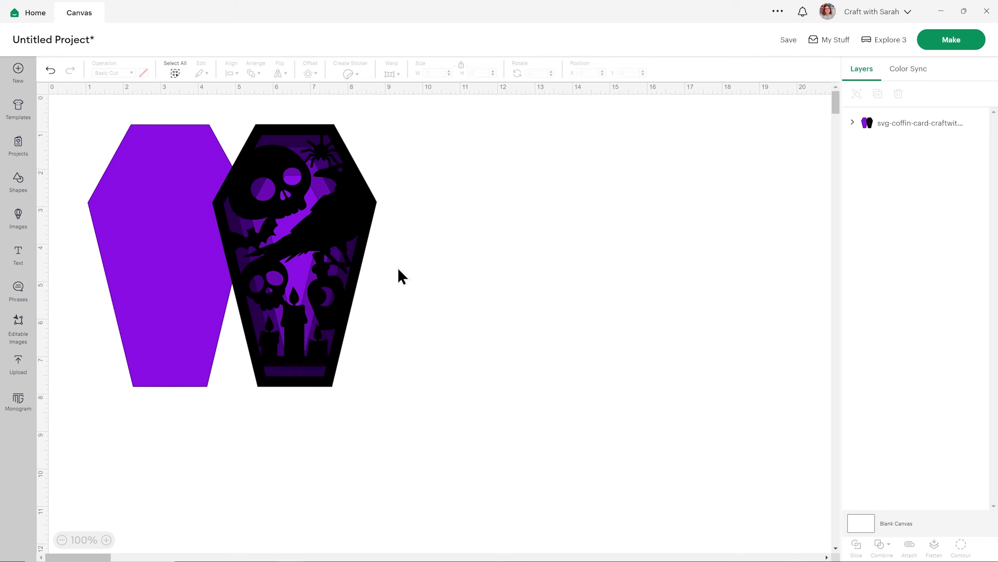
Ungroup the coffin design into its layers and move the purple base card to the right.
left_click(347, 225)
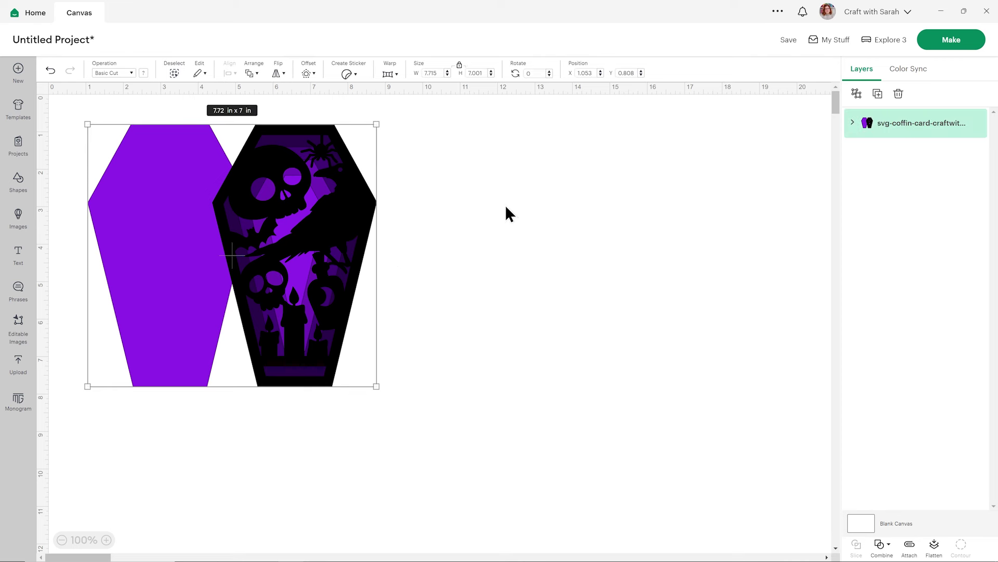
left_click(857, 94)
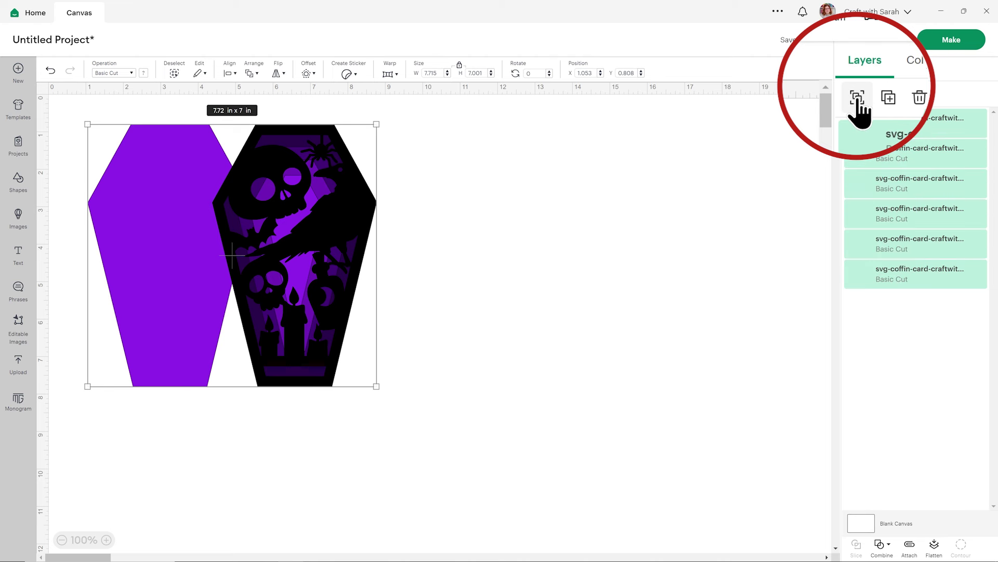
left_click(585, 231)
left_click_drag(142, 188, 511, 214)
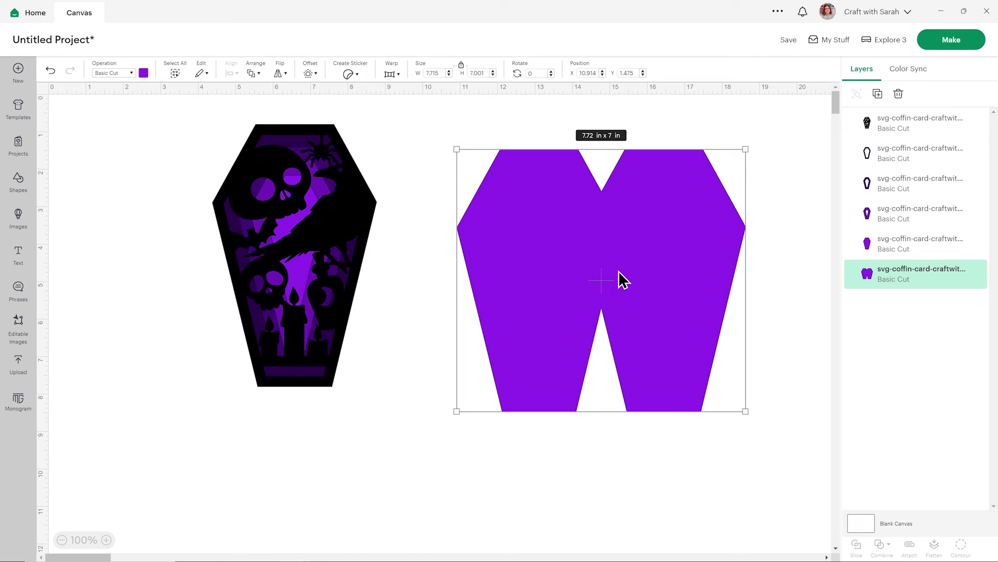
Add a score line, lengthen it to about 4 in, and place it on the purple card's fold.
left_click(21, 183)
left_click(67, 113)
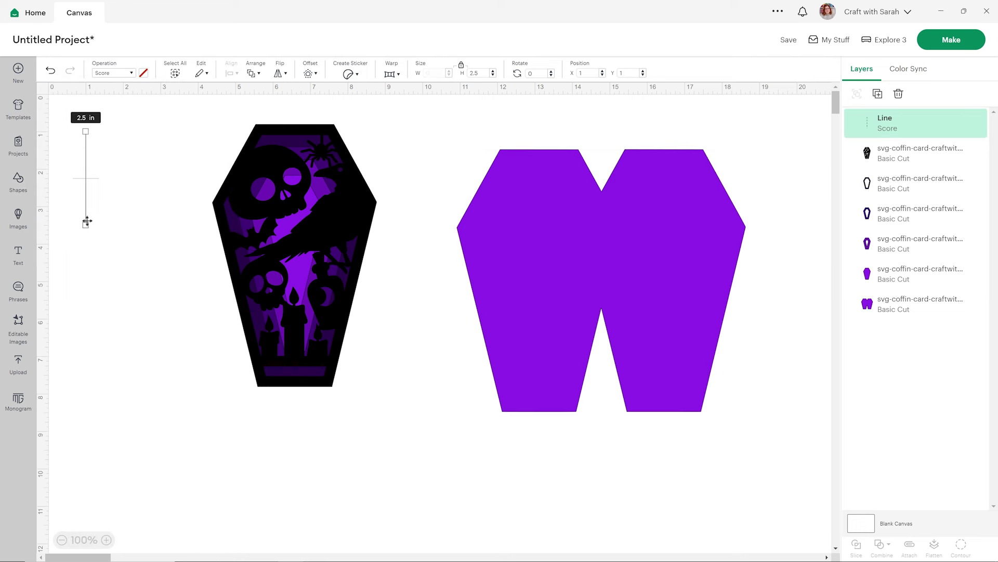
left_click_drag(85, 224, 85, 281)
left_click(101, 265)
left_click_drag(85, 213, 610, 285)
Marquee-select the purple card together with the score line.
left_click(737, 335)
left_click(737, 336)
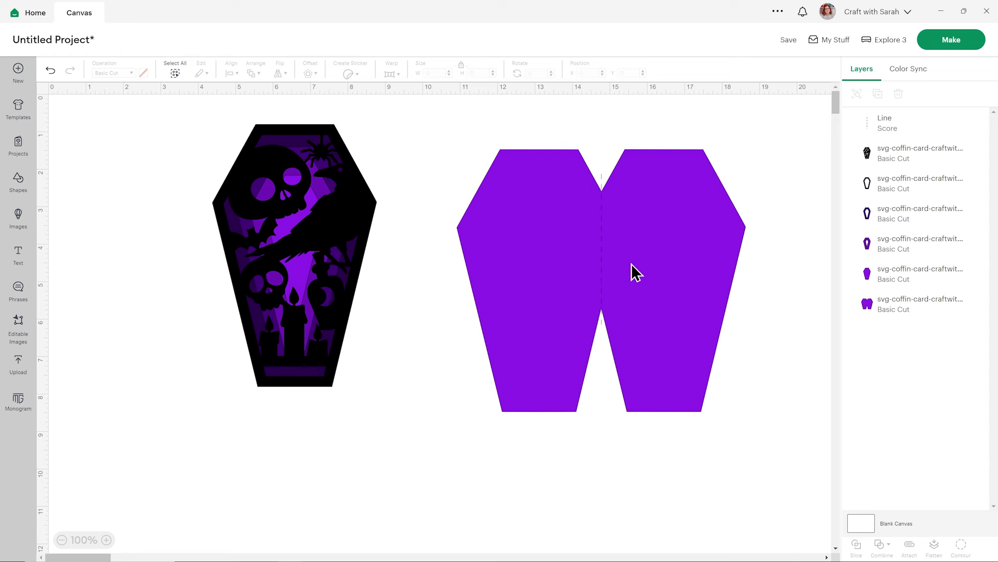
left_click_drag(454, 156, 689, 257)
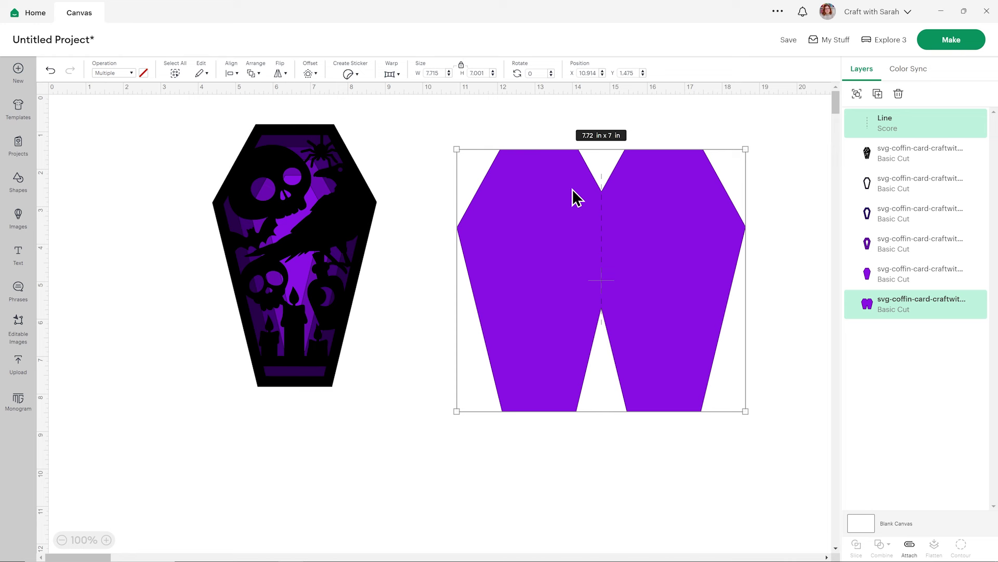
Narrow the selection to the score line and shift it slightly left of the fold.
left_click(229, 72)
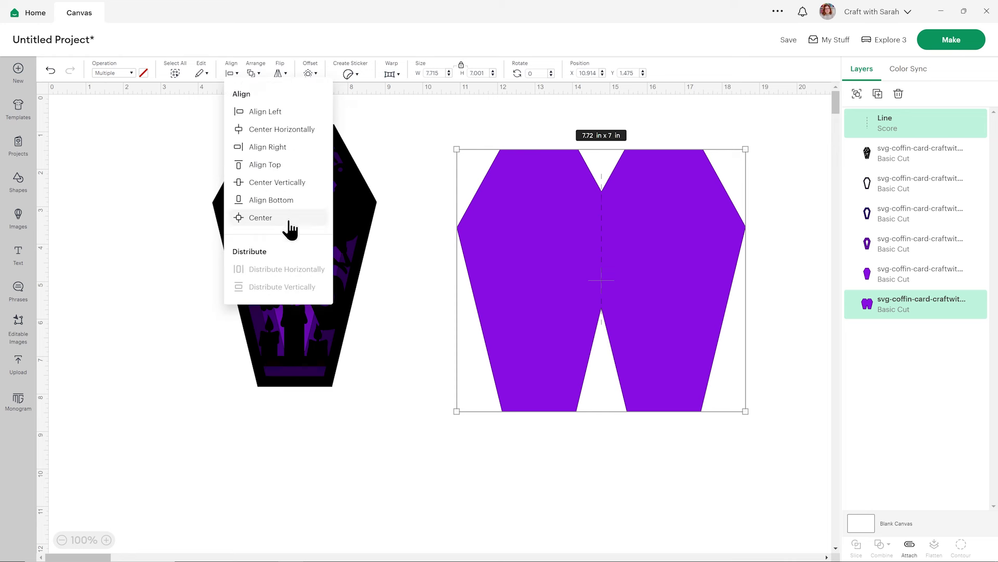
left_click(301, 132)
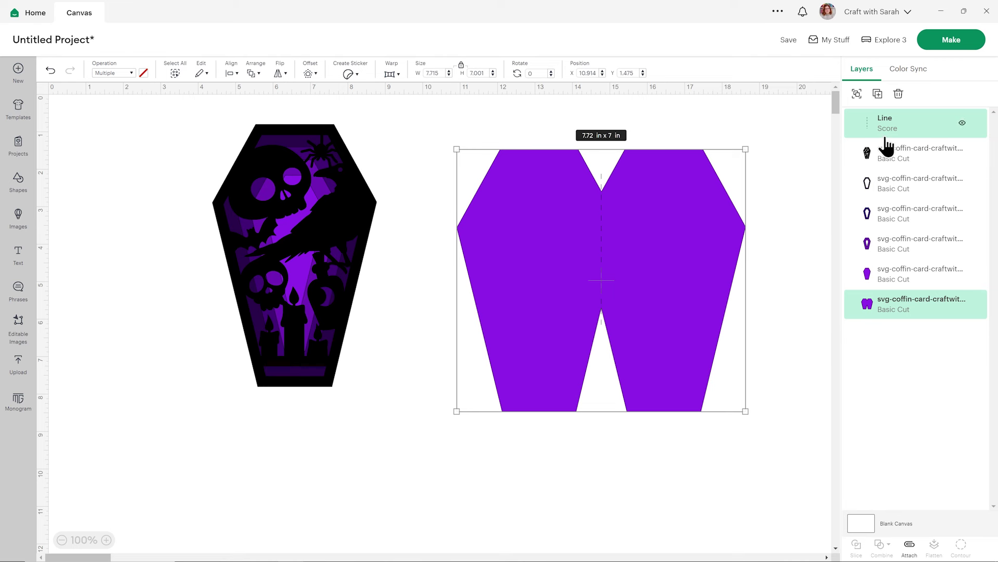
left_click(883, 134)
left_click_drag(604, 232, 579, 234)
left_click(800, 201)
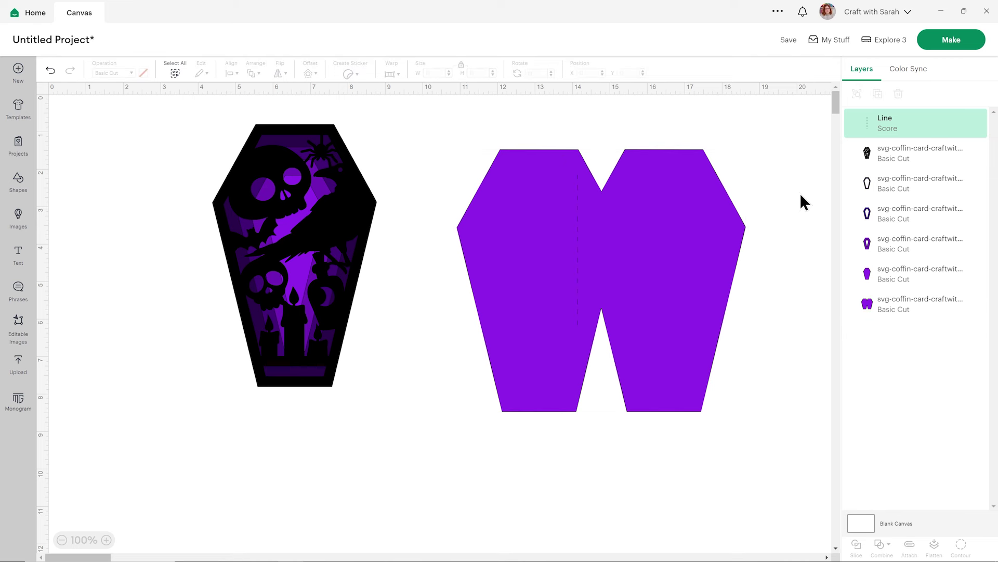
Center the score line horizontally on the purple card with Align, then reselect both.
left_click_drag(476, 149, 614, 252)
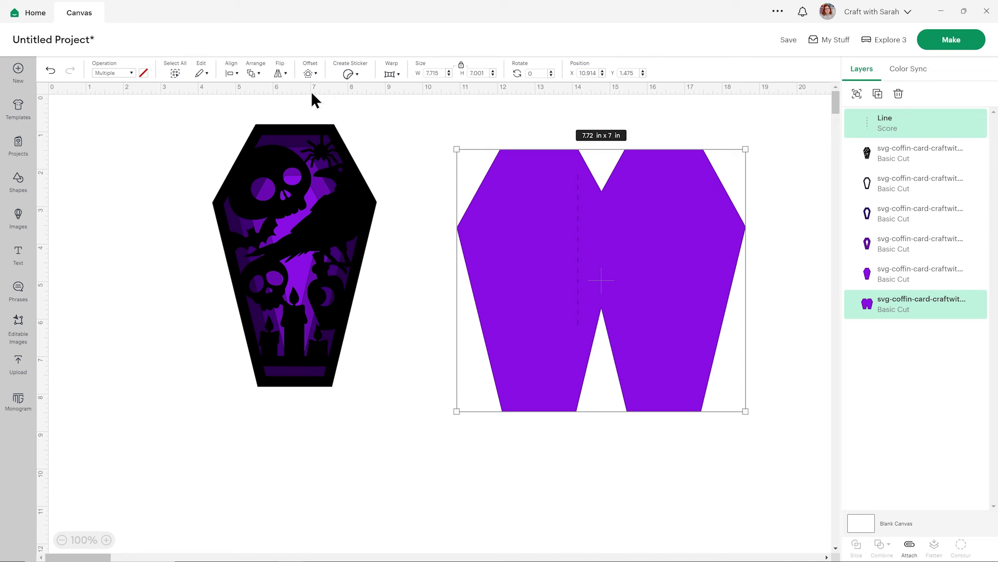
left_click(230, 73)
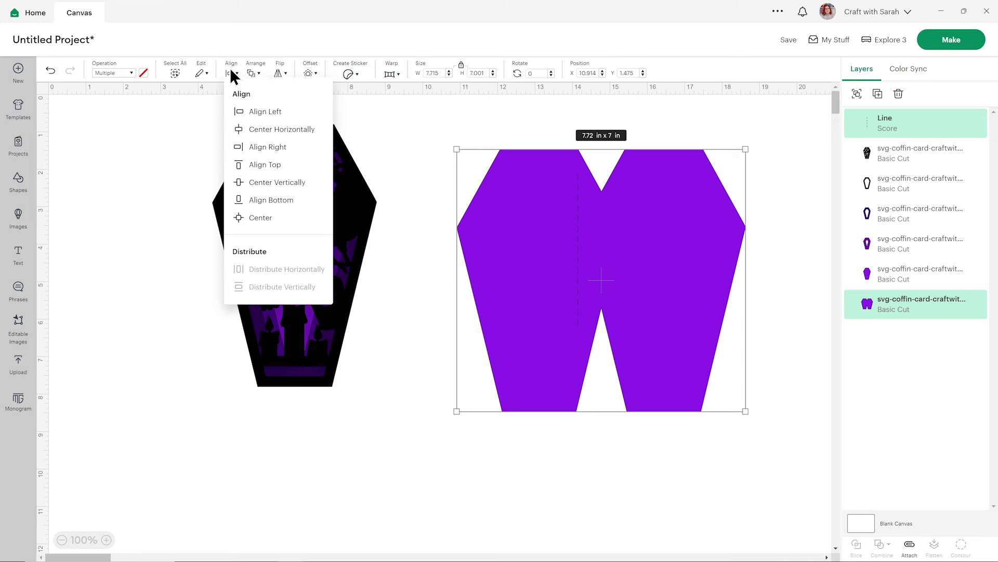
left_click(253, 130)
left_click(773, 257)
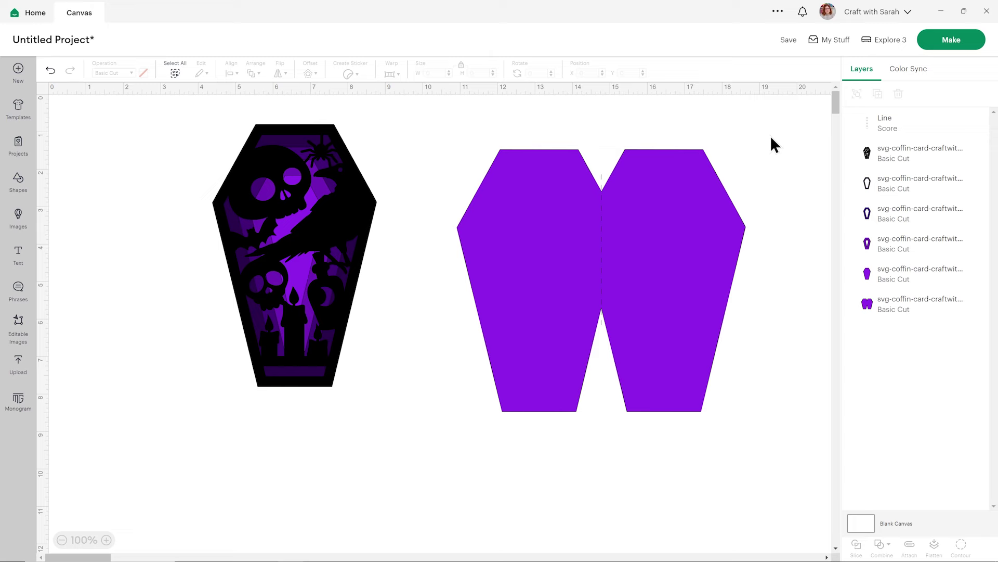
left_click_drag(771, 139, 563, 175)
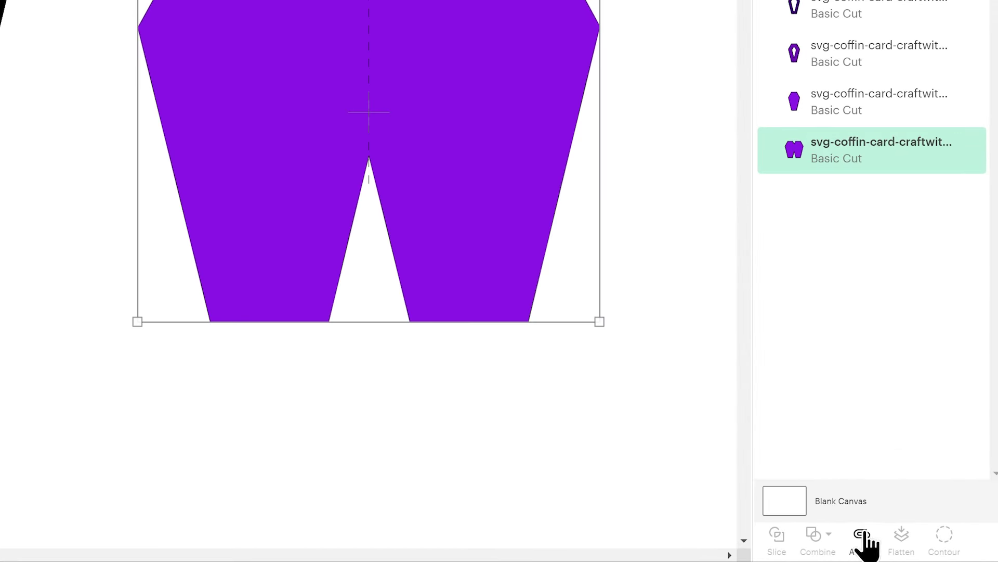
Attach the score line to the purple card and send the card to the back.
left_click(883, 540)
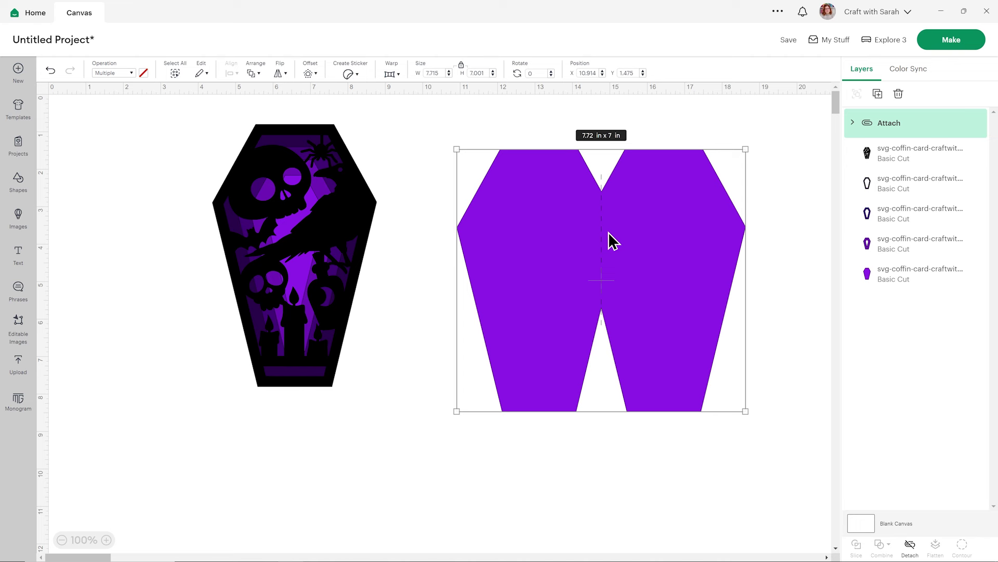
left_click_drag(654, 298, 601, 296)
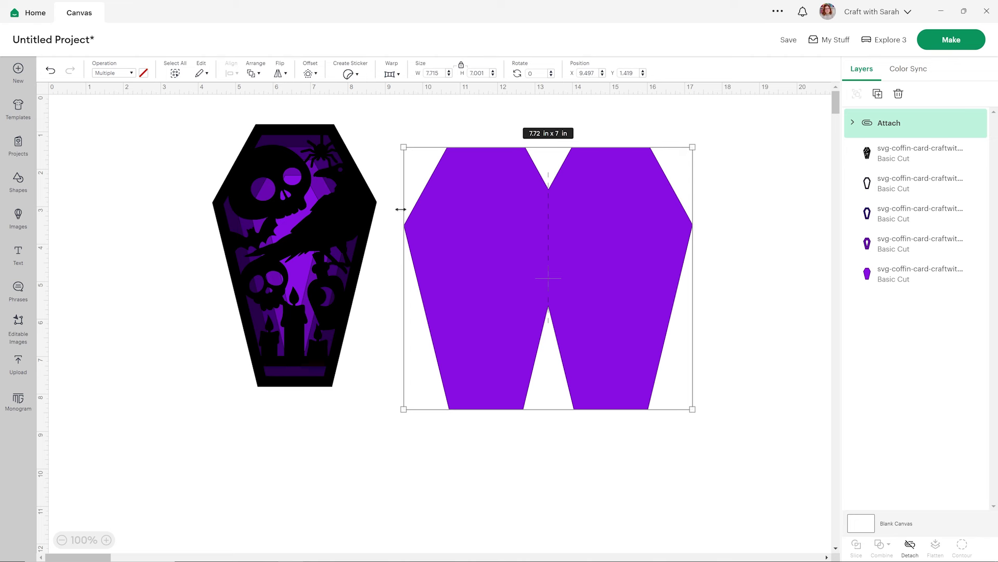
left_click(251, 74)
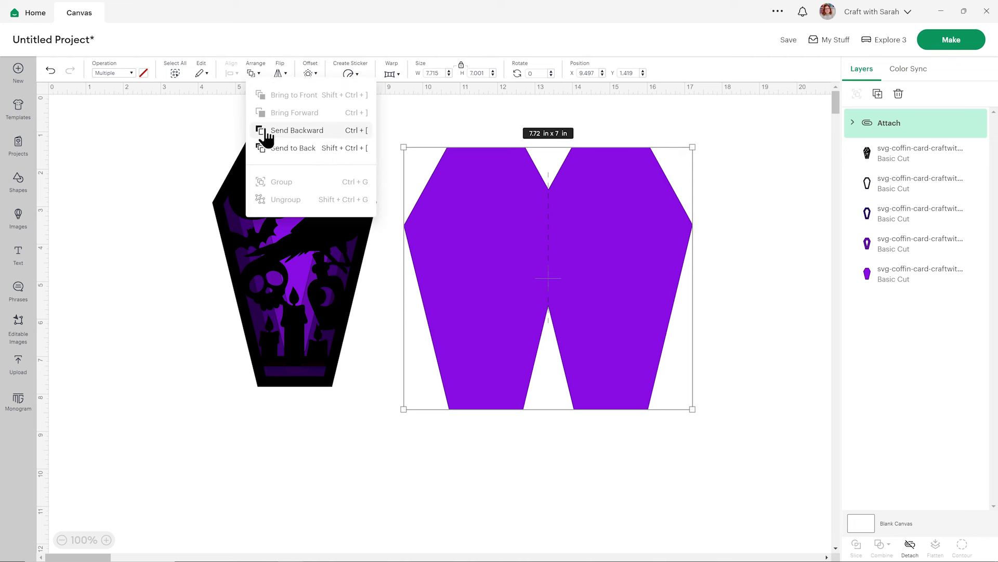
left_click(271, 155)
Slide the purple card behind the black coffin and start Make.
left_click_drag(613, 267, 297, 232)
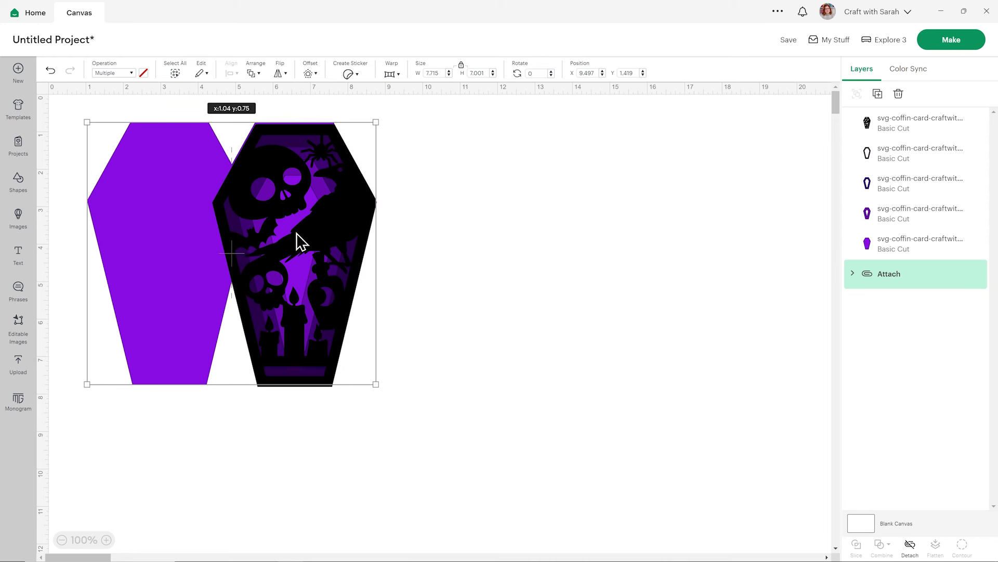
left_click(489, 236)
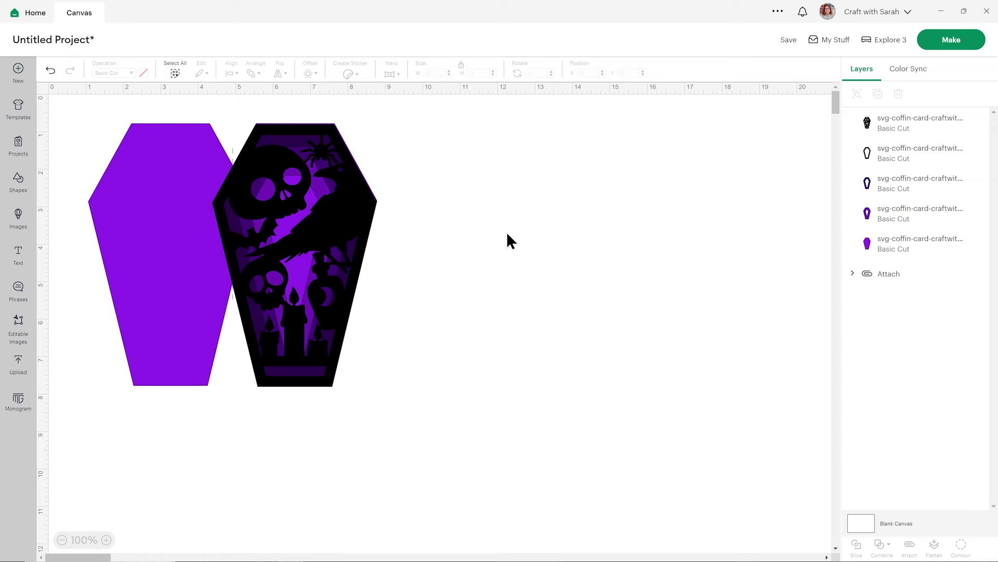
left_click(952, 41)
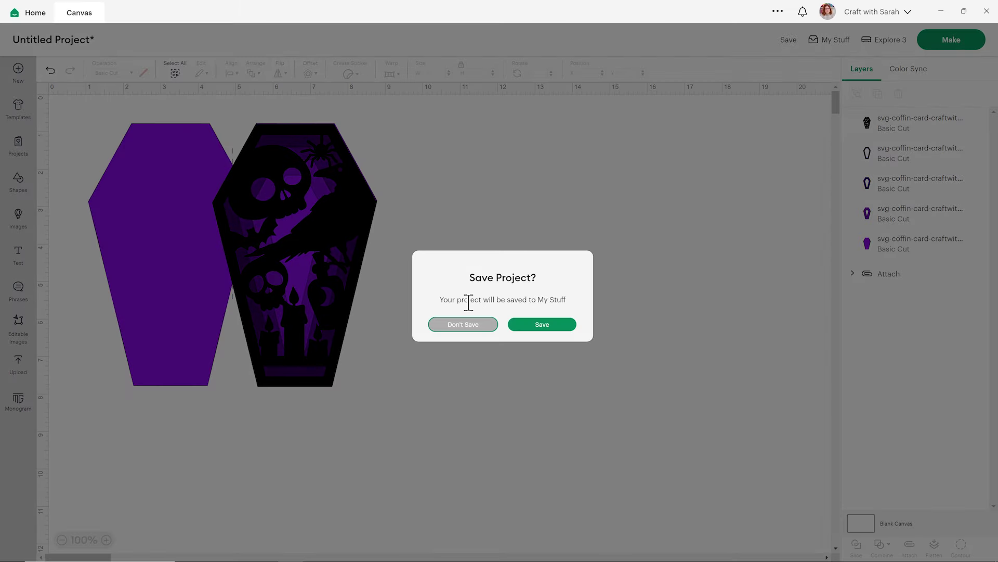
Skip saving and set mat 2's material size to 8.3 in x 11.7 in.
left_click(464, 325)
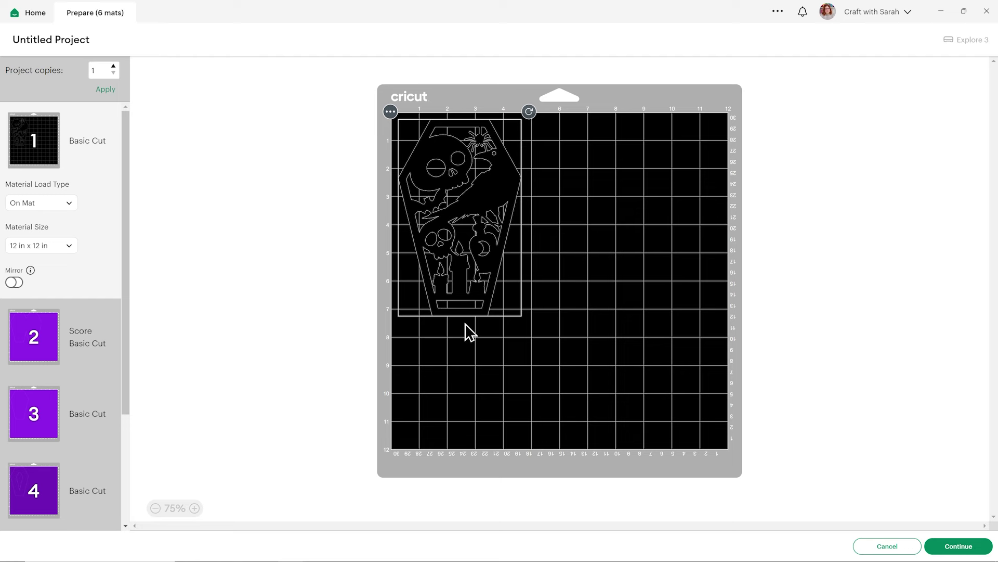
scroll(11, 333, "down", 3)
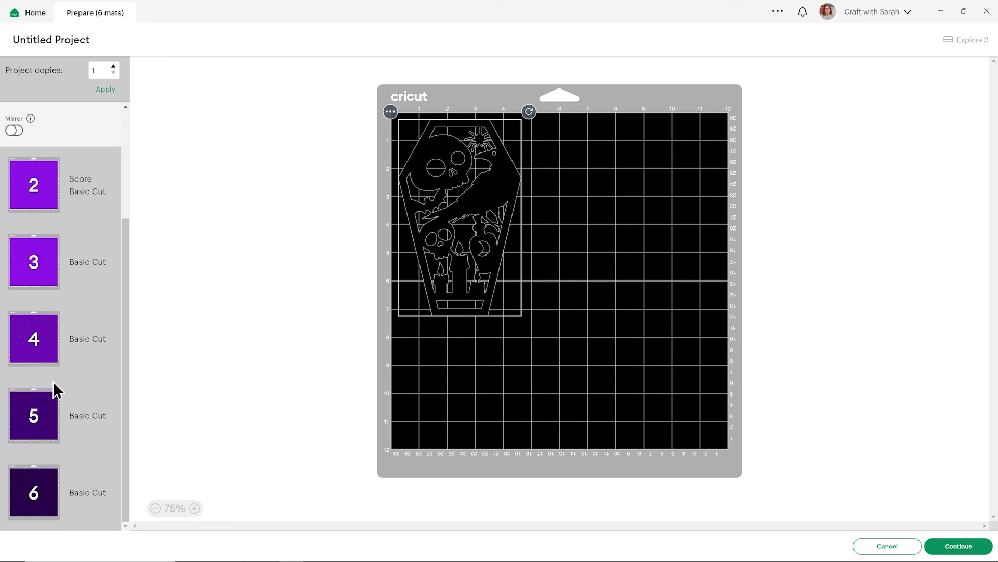
left_click(59, 206)
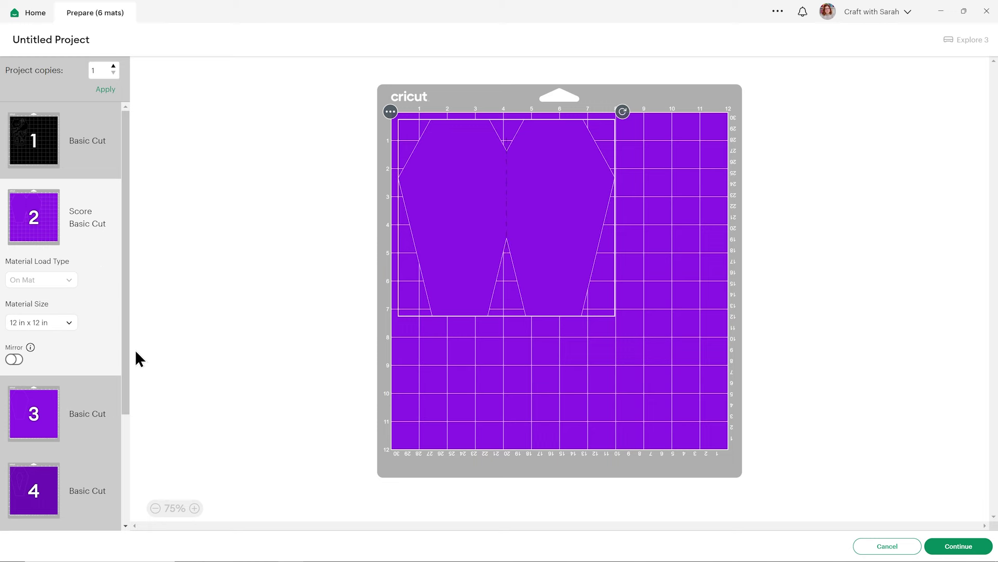
left_click(68, 323)
scroll(82, 383, "up", 2)
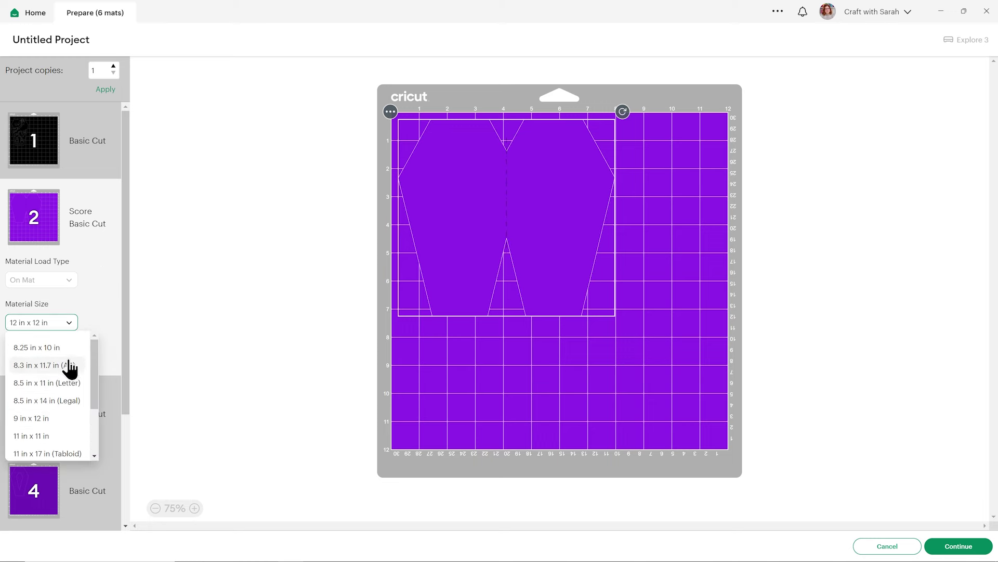
left_click(73, 373)
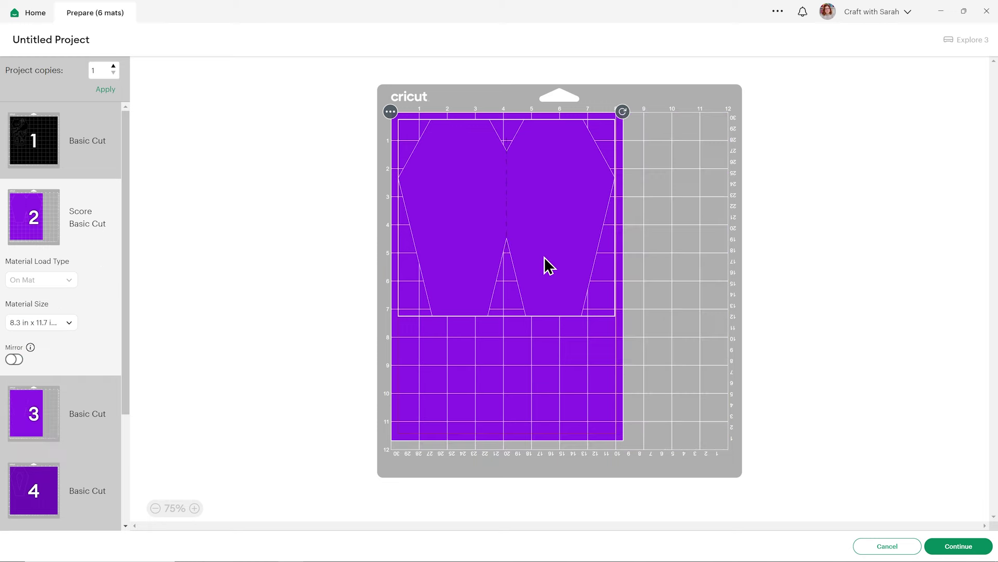
Move the purple piece from mat 3 onto mat 2, lower and at an angle.
left_click(59, 410)
left_click(391, 112)
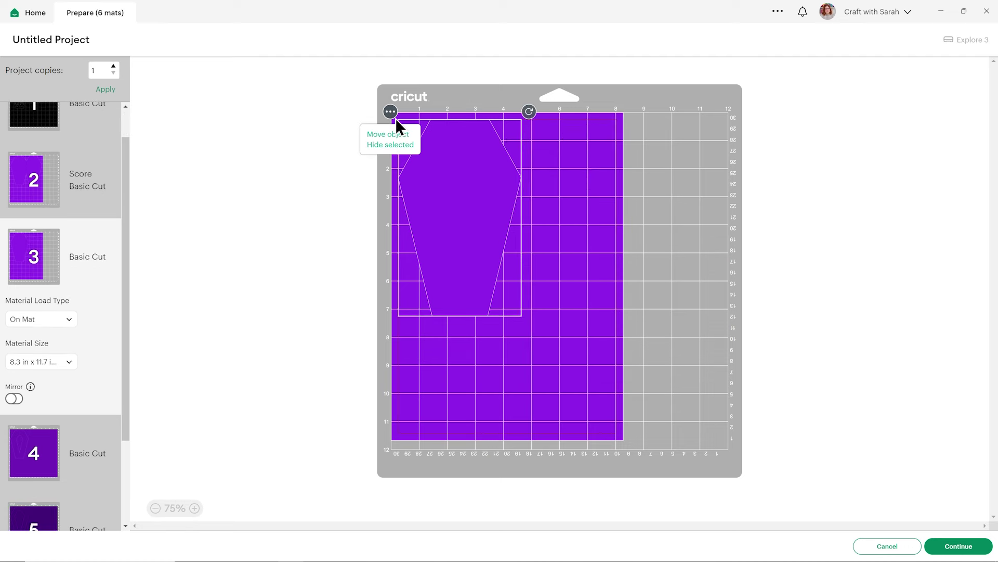
left_click(394, 135)
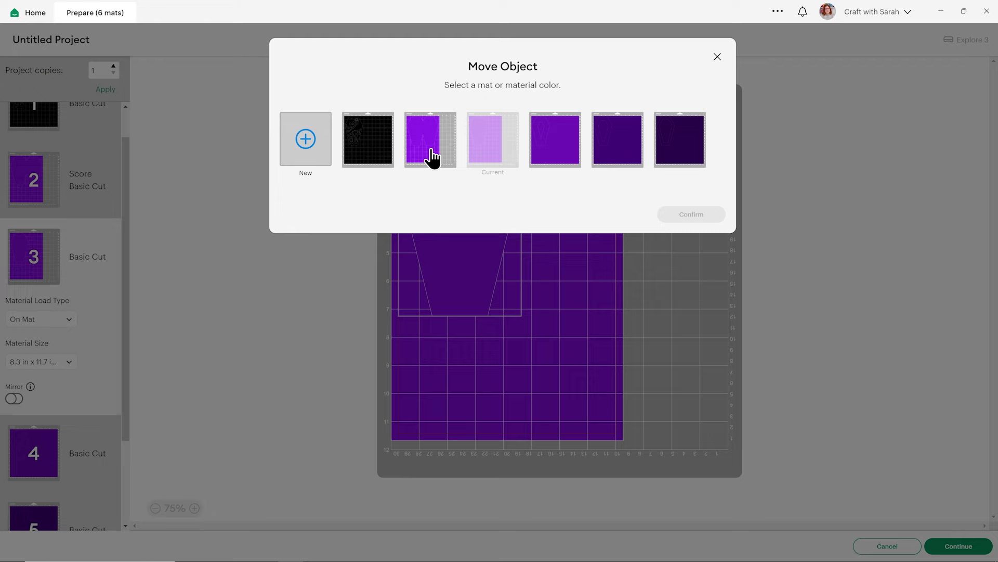
left_click(430, 153)
left_click(691, 214)
left_click_drag(494, 203, 520, 360)
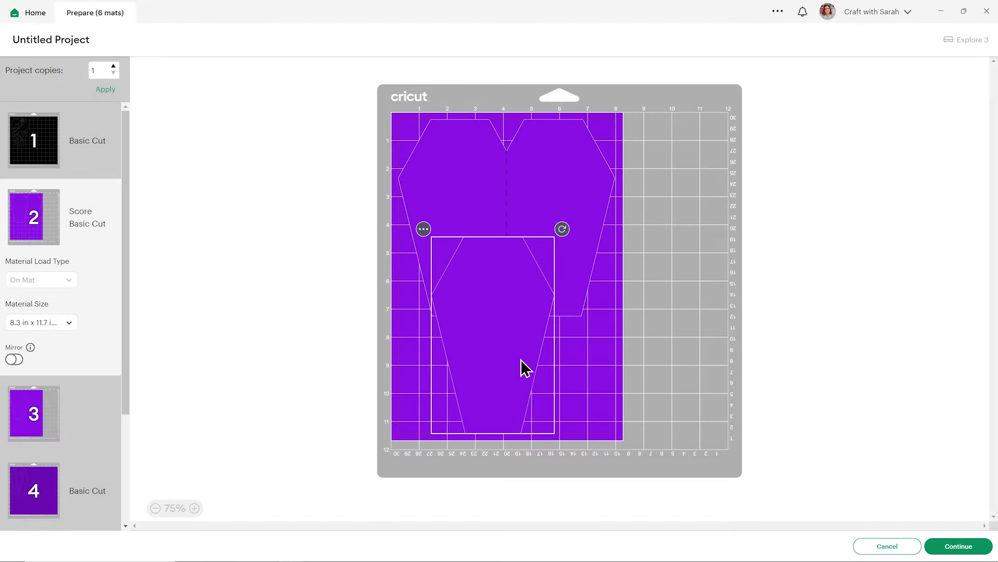
left_click_drag(561, 228, 631, 411)
Rotate the lower coffin piece to about 45° and the two-panel piece slightly clockwise.
left_click(582, 258)
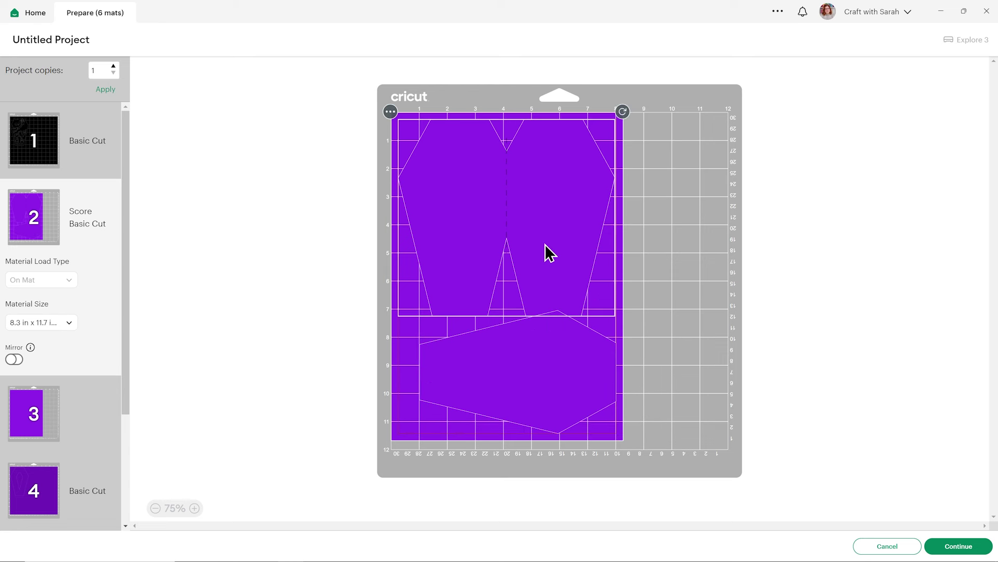
left_click(568, 365)
left_click_drag(623, 441, 517, 363)
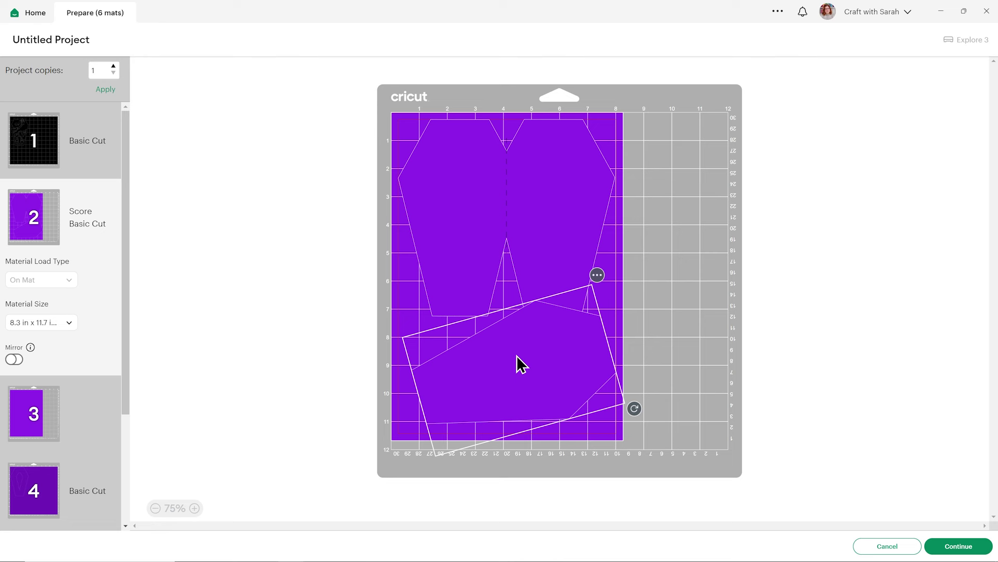
left_click_drag(635, 408, 443, 329)
left_click(575, 242)
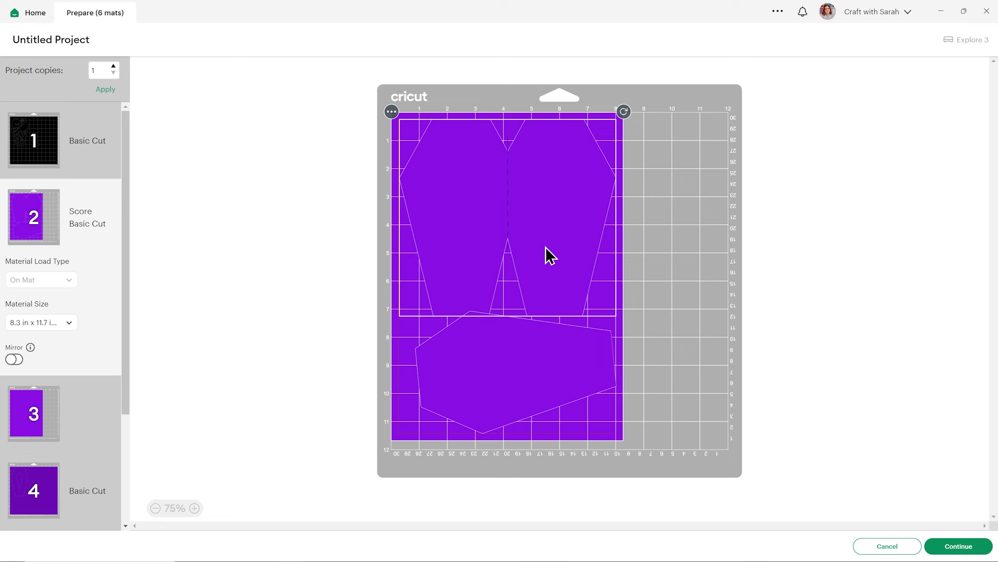
left_click_drag(624, 111, 640, 130)
Shift the lower piece to the mat's left edge, tilt it back, then cancel to the canvas.
left_click(533, 426)
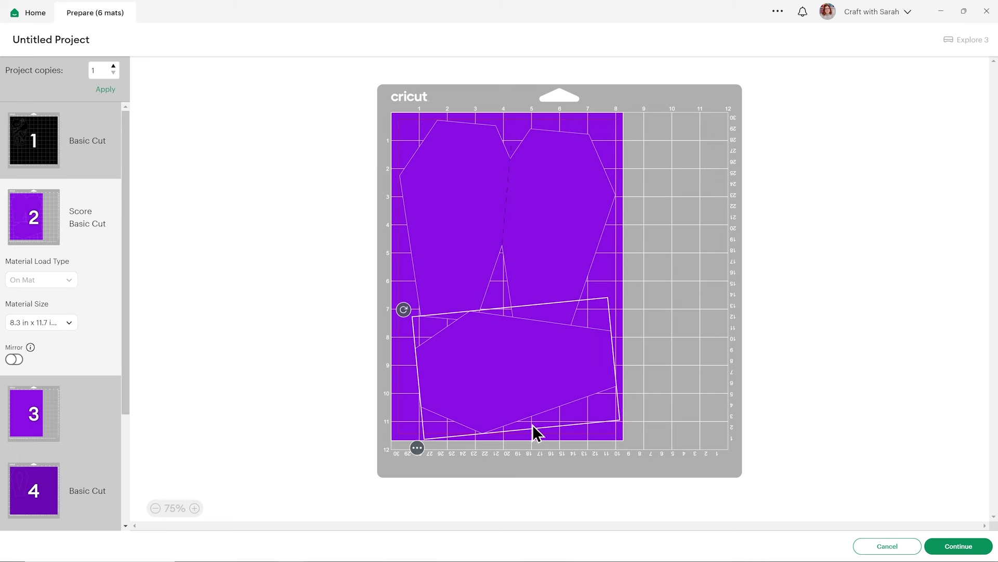
left_click_drag(535, 435, 459, 429)
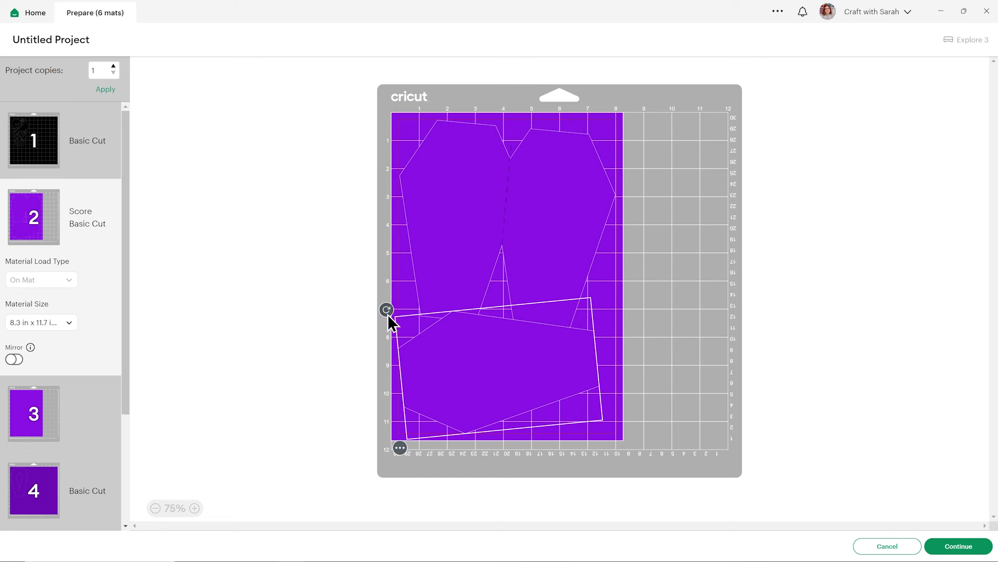
left_click_drag(388, 316, 597, 475)
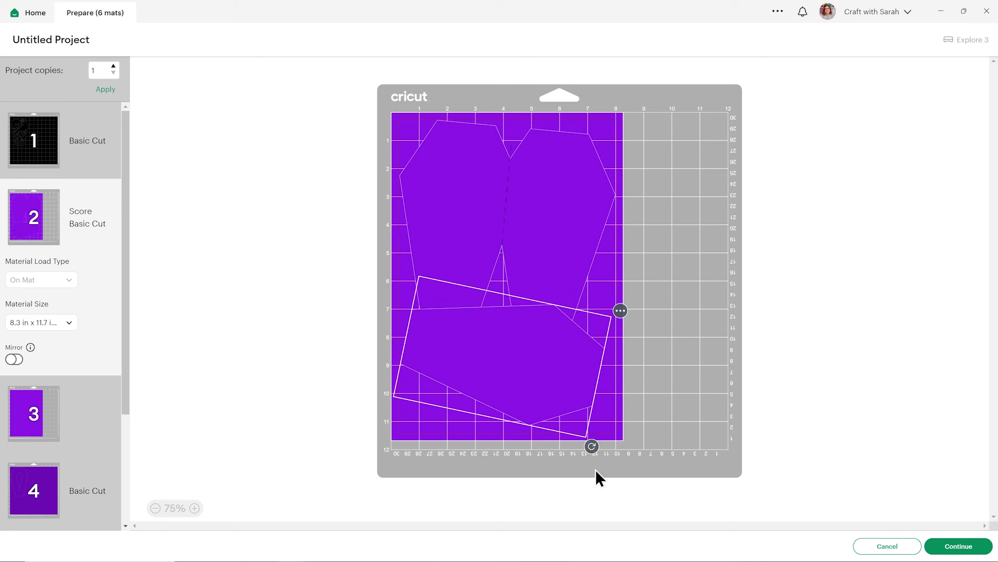
left_click(887, 546)
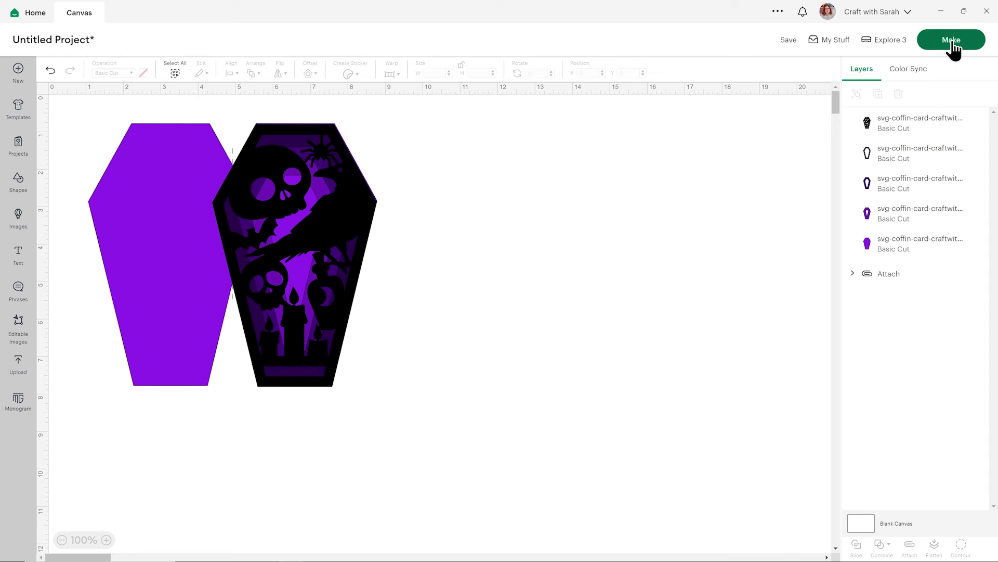
left_click(142, 176)
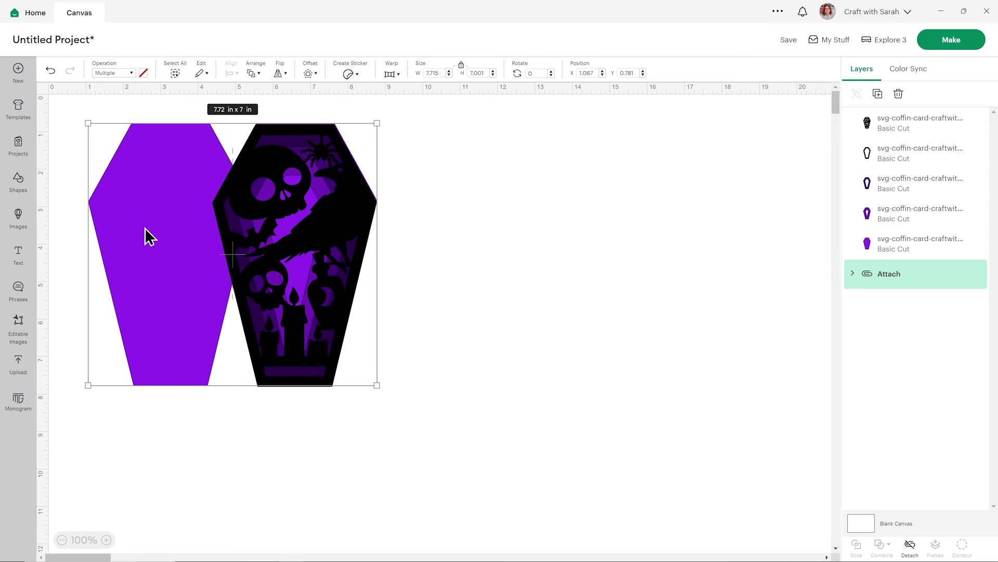
left_click(447, 184)
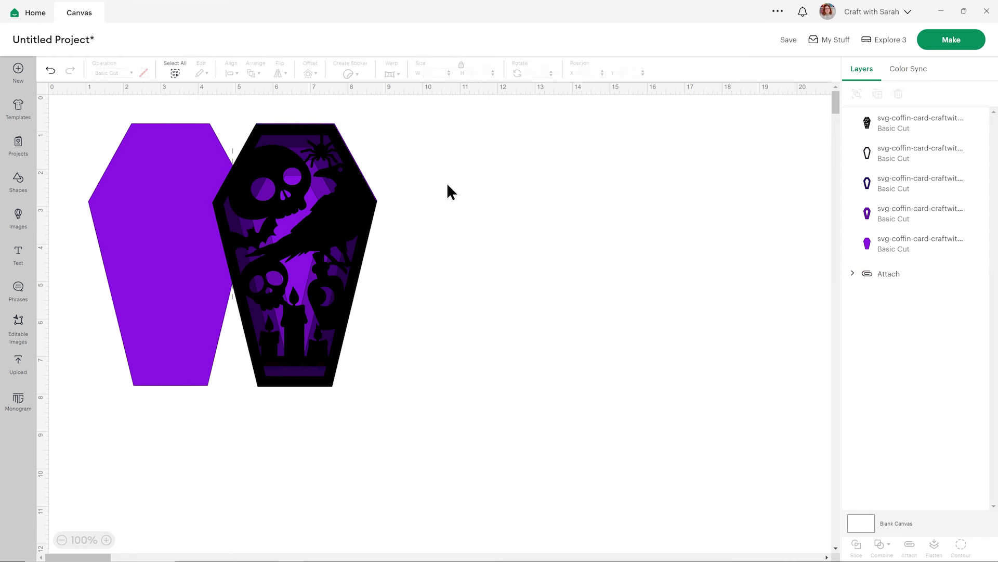
left_click(334, 207)
left_click(451, 203)
left_click(323, 216)
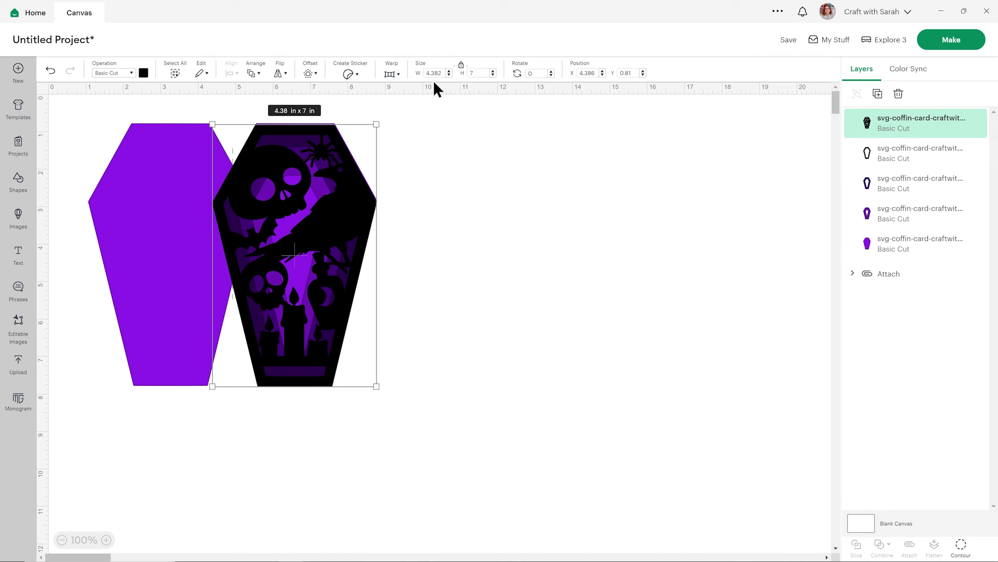
left_click(449, 155)
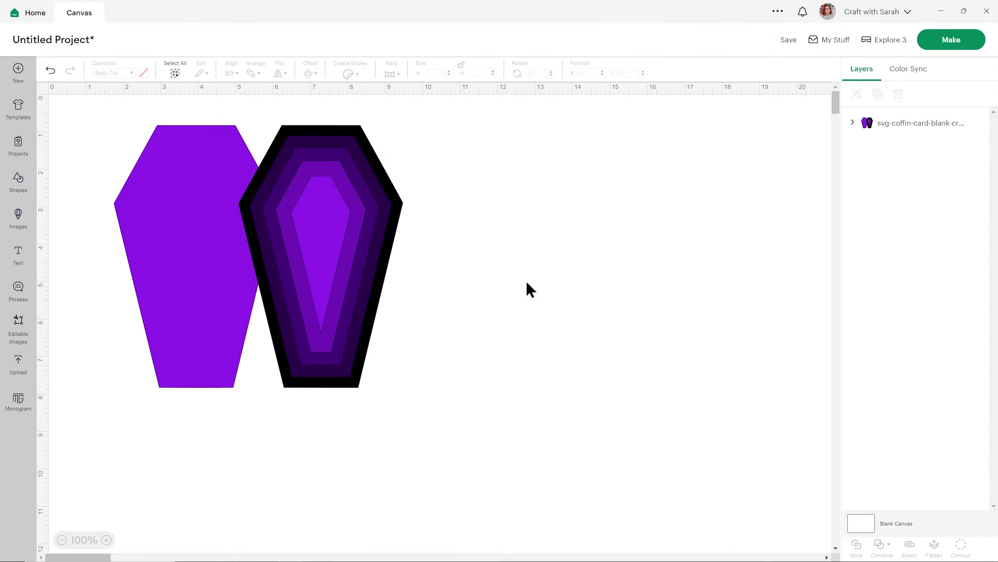
Select the coffin design, nudge it slightly, and ungroup it into separate layers.
left_click(341, 220)
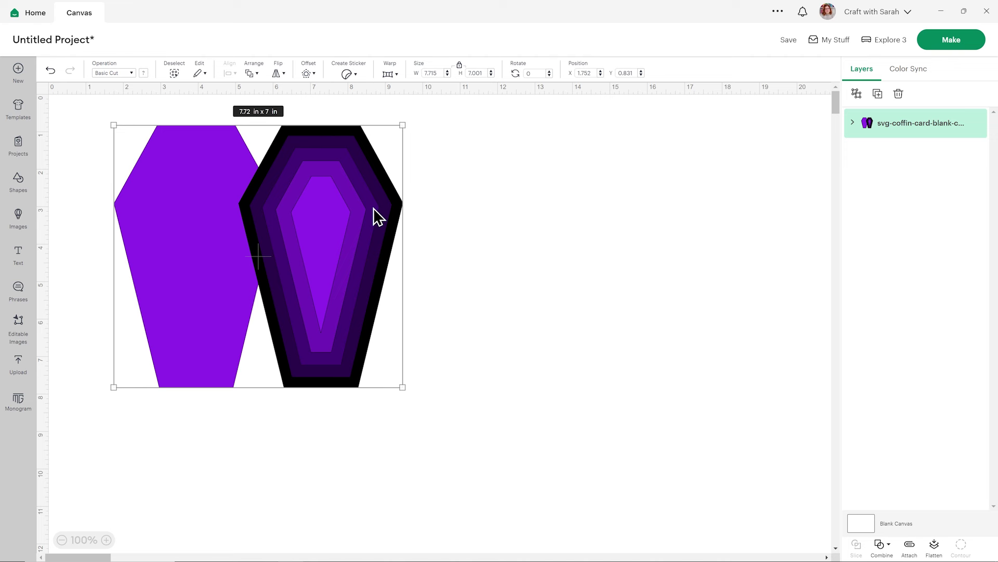
left_click_drag(373, 208, 372, 206)
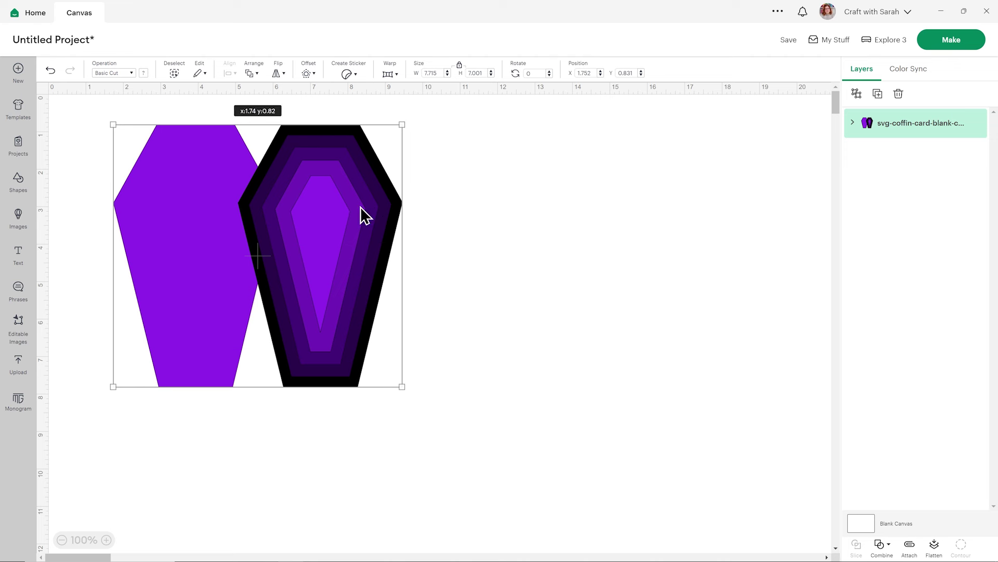
left_click(857, 96)
left_click(783, 137)
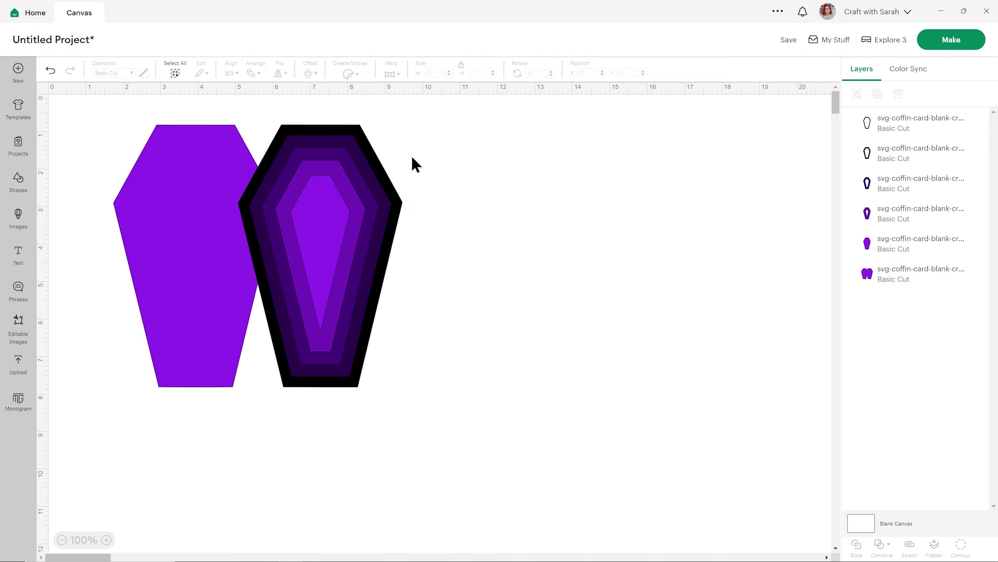
Drag the 4.382 x 7 in black coffin outline off to the right and deselect it.
left_click_drag(375, 155, 606, 314)
scroll(639, 267, "down", 4)
scroll(609, 350, "down", 4)
left_click(325, 249)
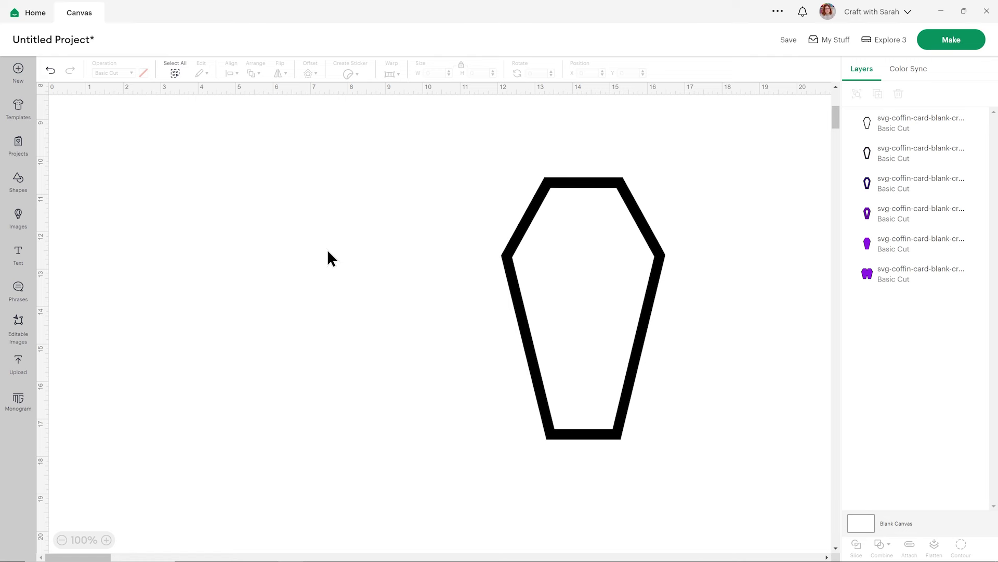
Filter the image library to Cut operation type and single-layer images.
left_click(18, 218)
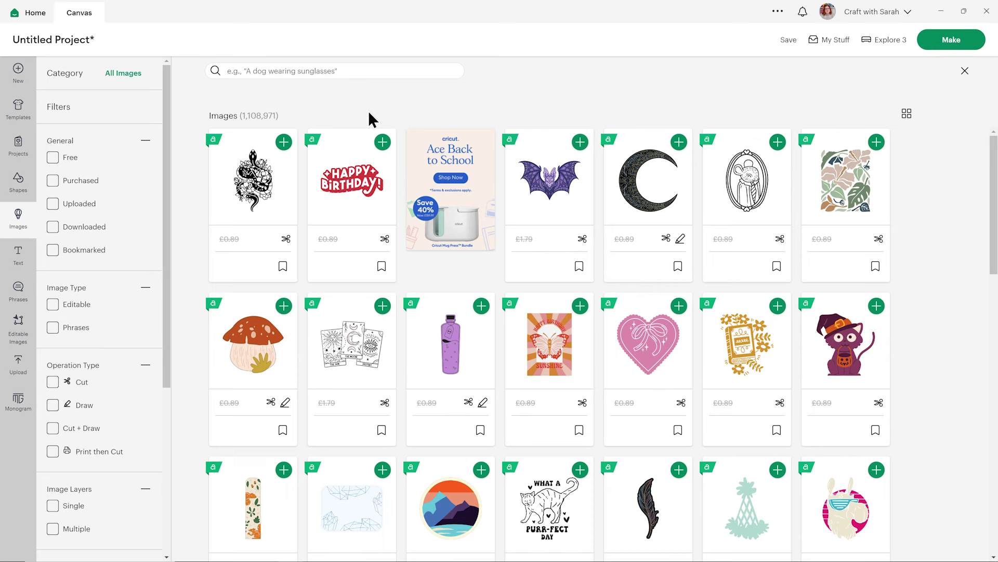
scroll(143, 317, "down", 1)
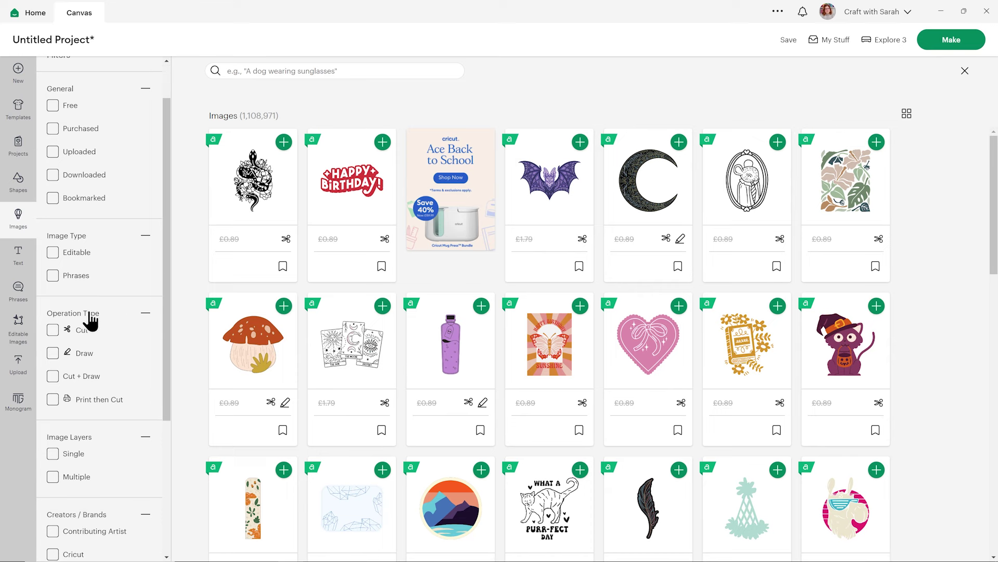
left_click(54, 330)
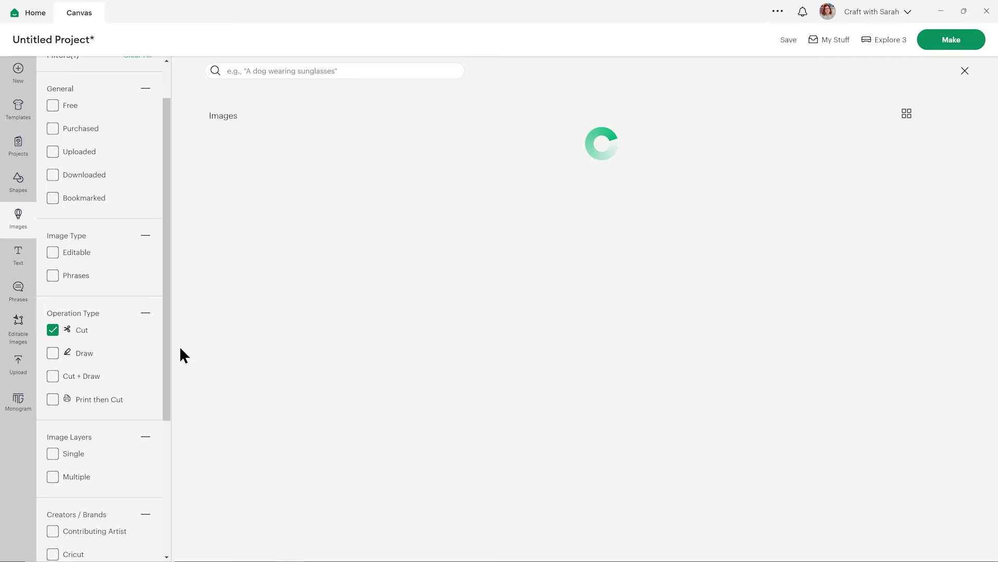
scroll(146, 333, "down", 2)
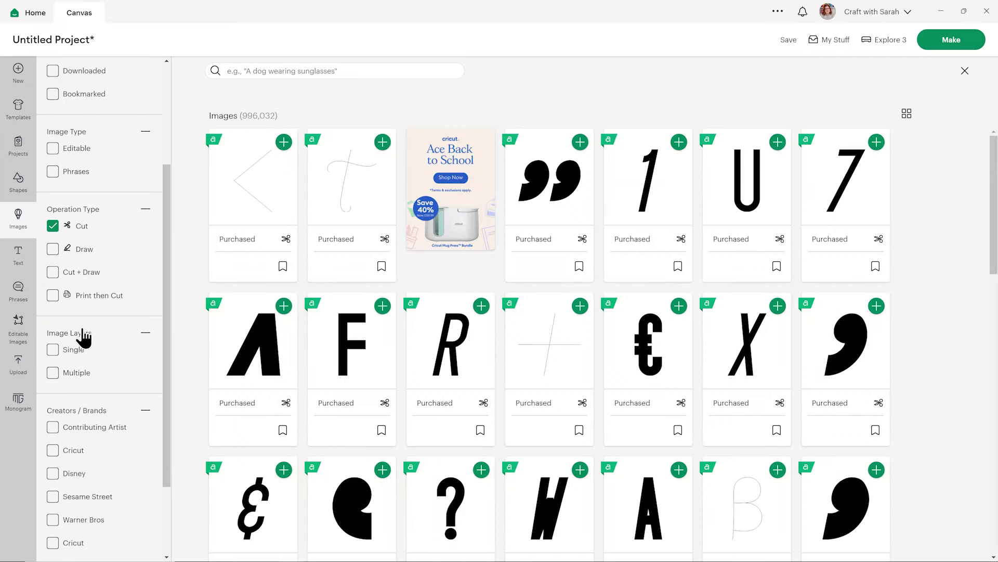
left_click(53, 349)
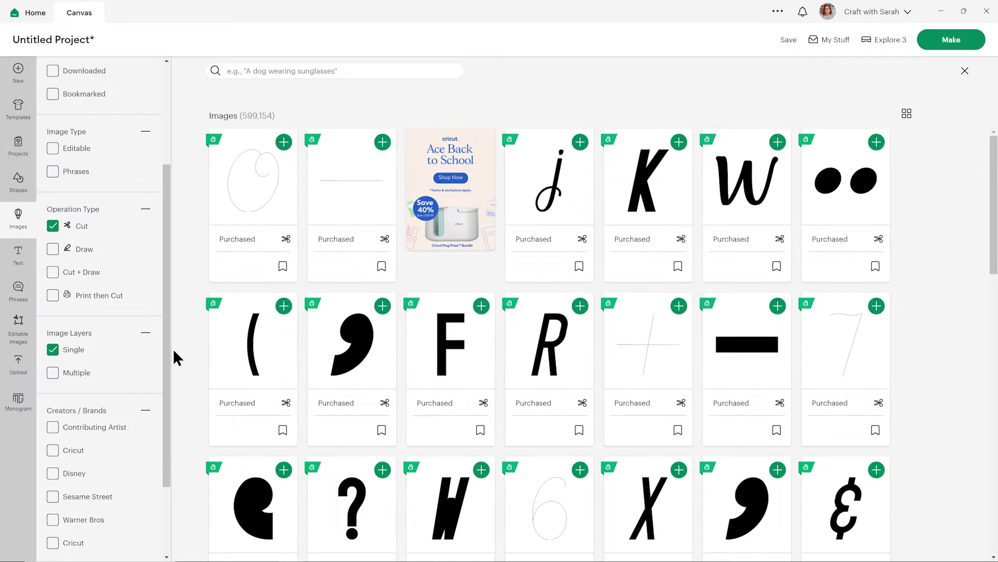
Search the image library for 'halloween'.
left_click(307, 68)
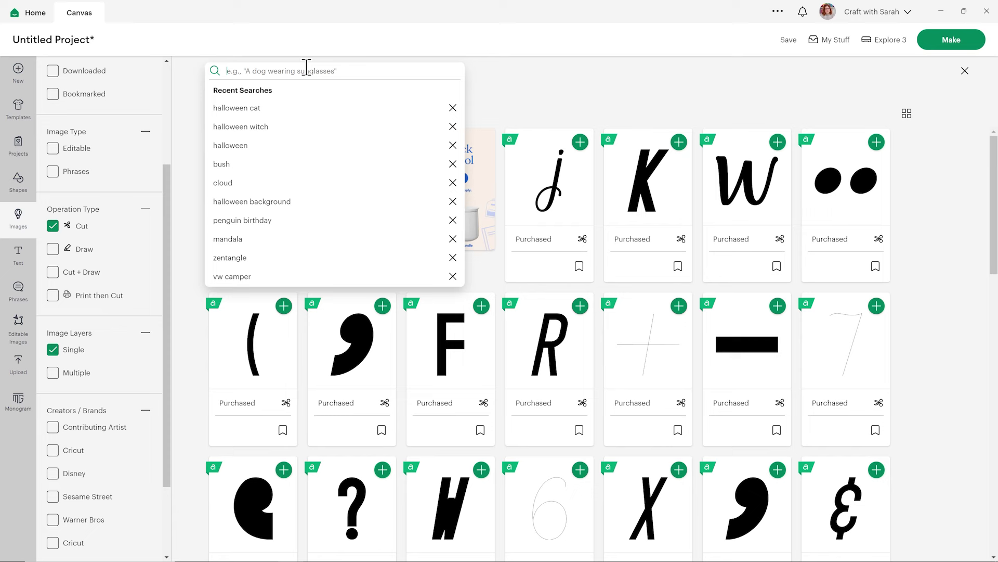
type("hallow")
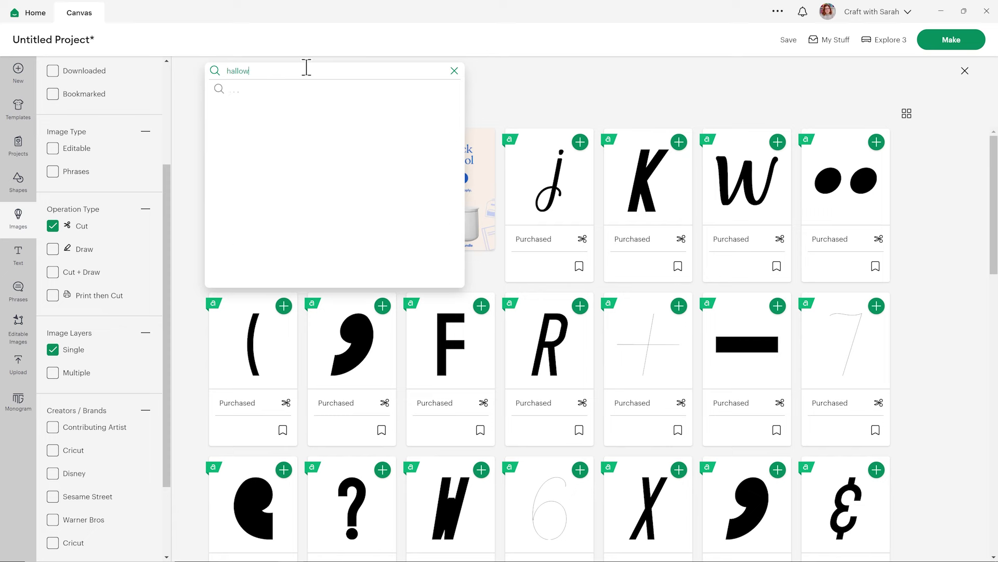
type("een")
key("Return")
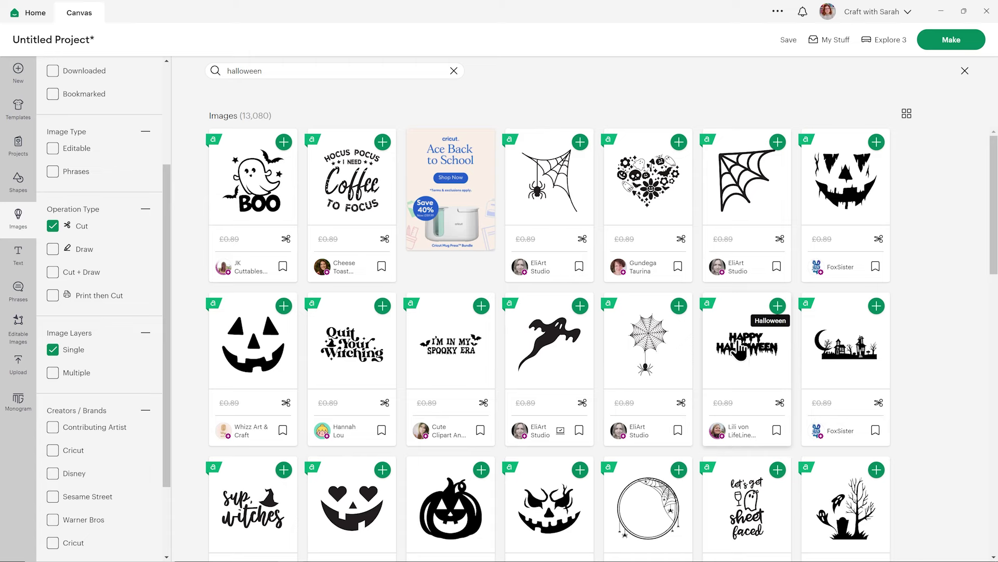
Preview the dripping Happy Halloween design, then add it to the canvas from the results.
left_click(749, 354)
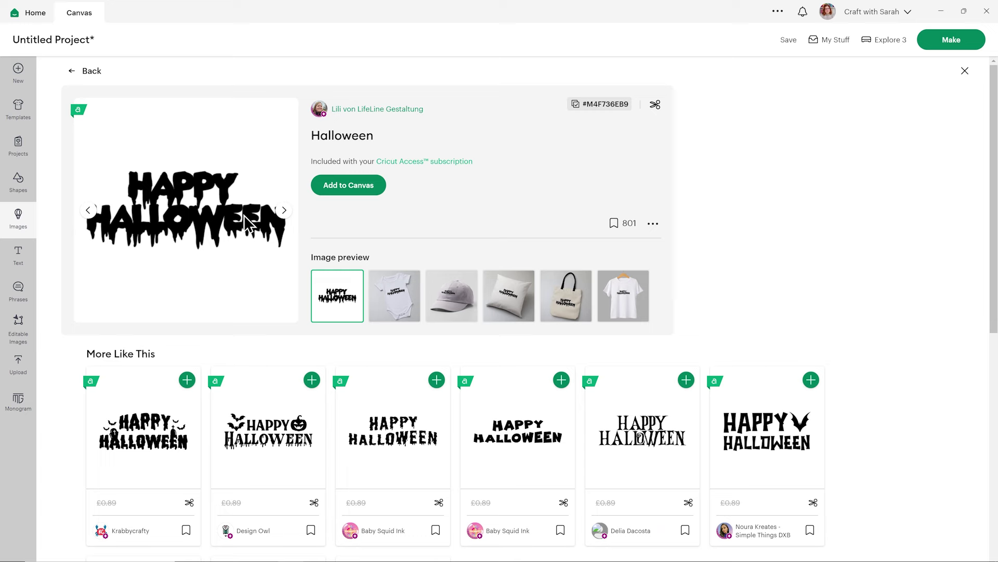
left_click(78, 72)
scroll(959, 293, "down", 3)
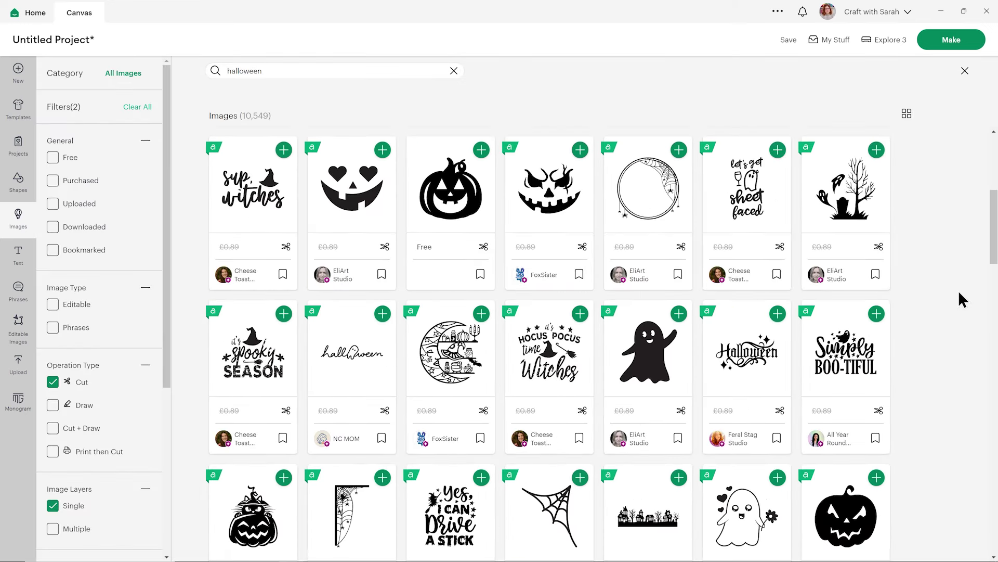
scroll(959, 291, "up", 3)
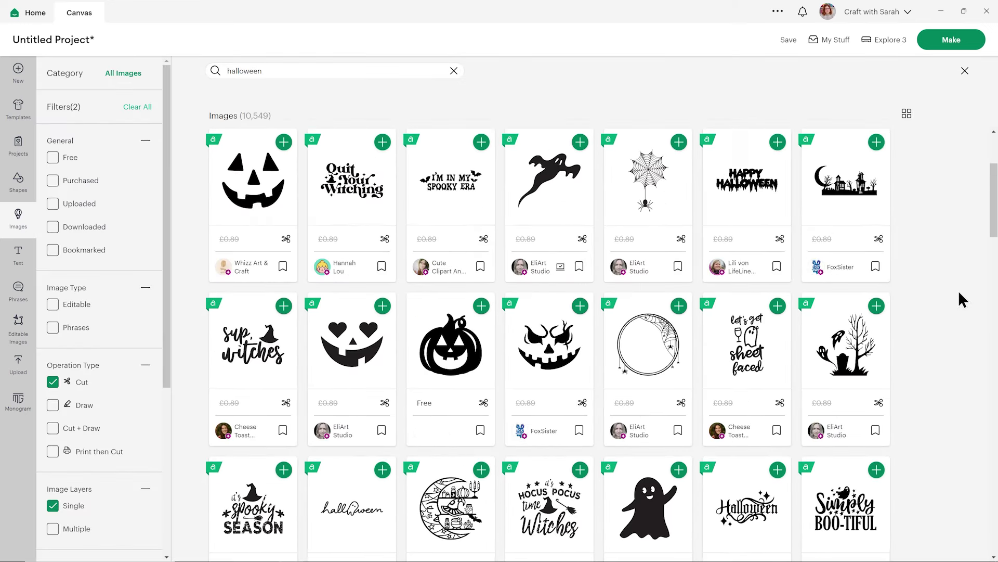
left_click(778, 141)
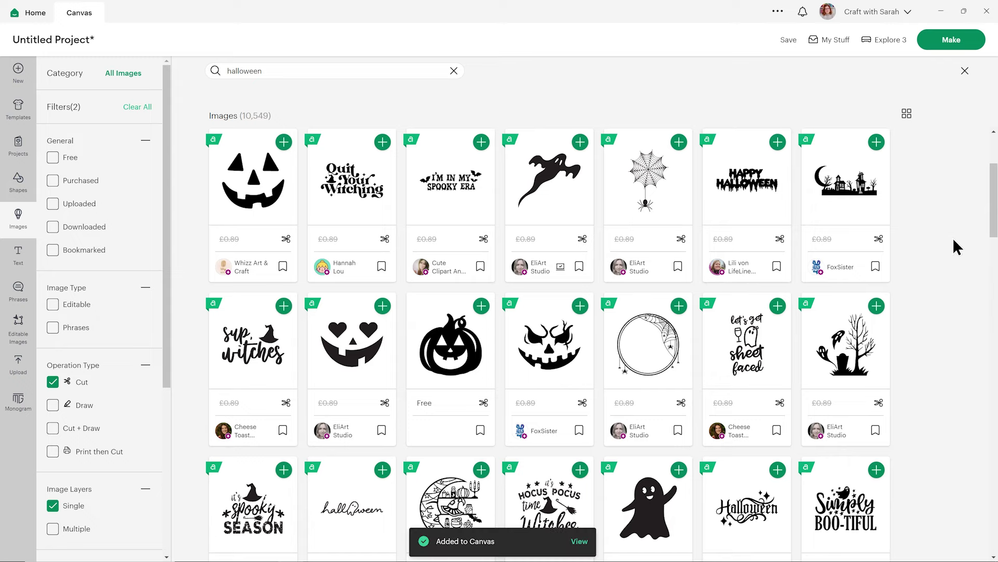
Browse further down the halloween image results.
scroll(952, 237, "down", 5)
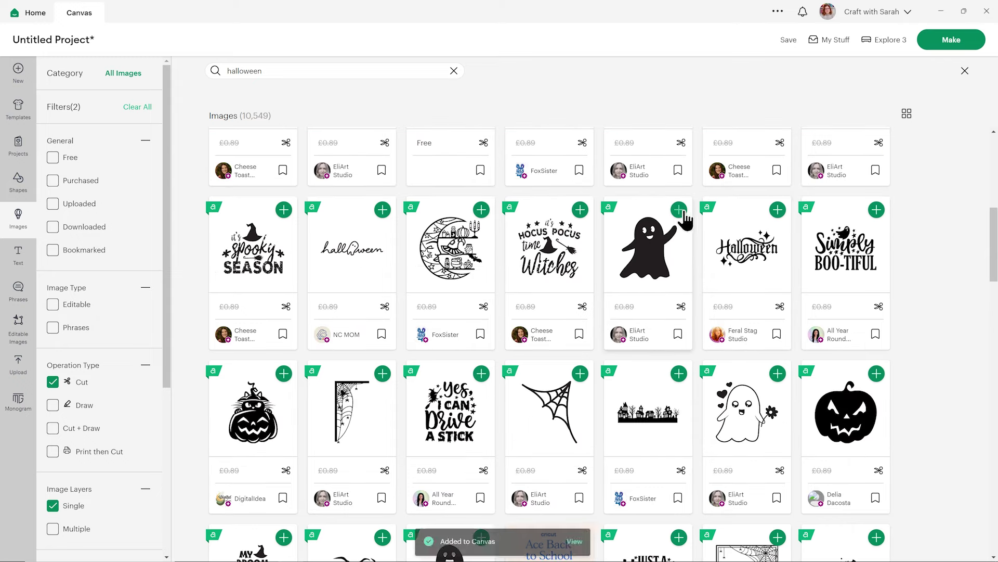
scroll(971, 255, "down", 10)
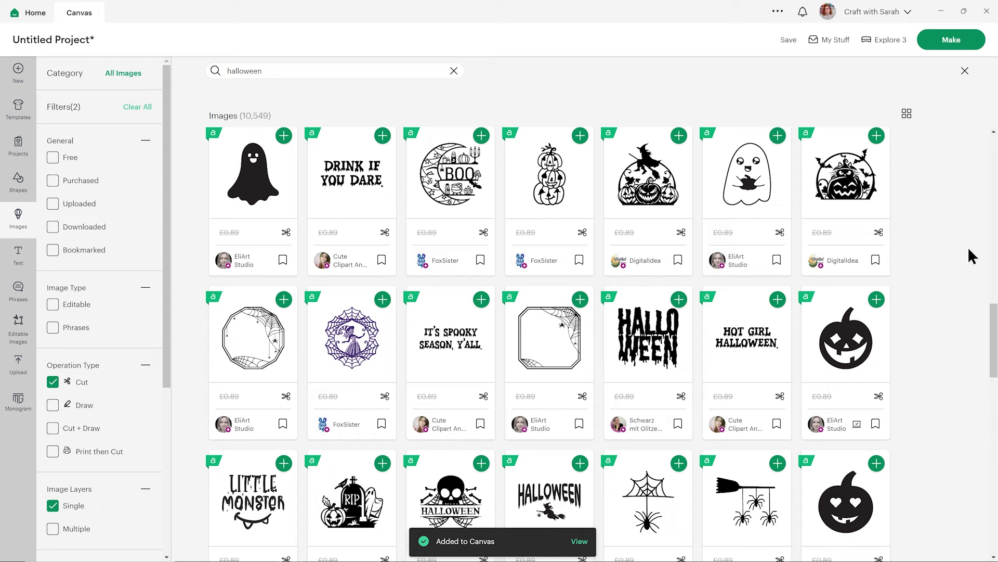
scroll(968, 255, "down", 2)
scroll(968, 248, "down", 7)
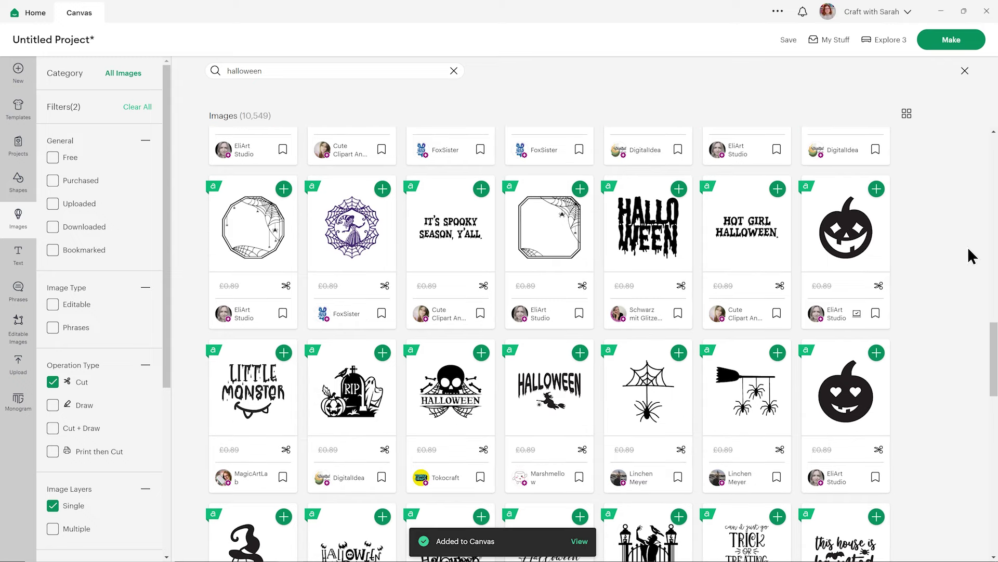
scroll(968, 246, "down", 13)
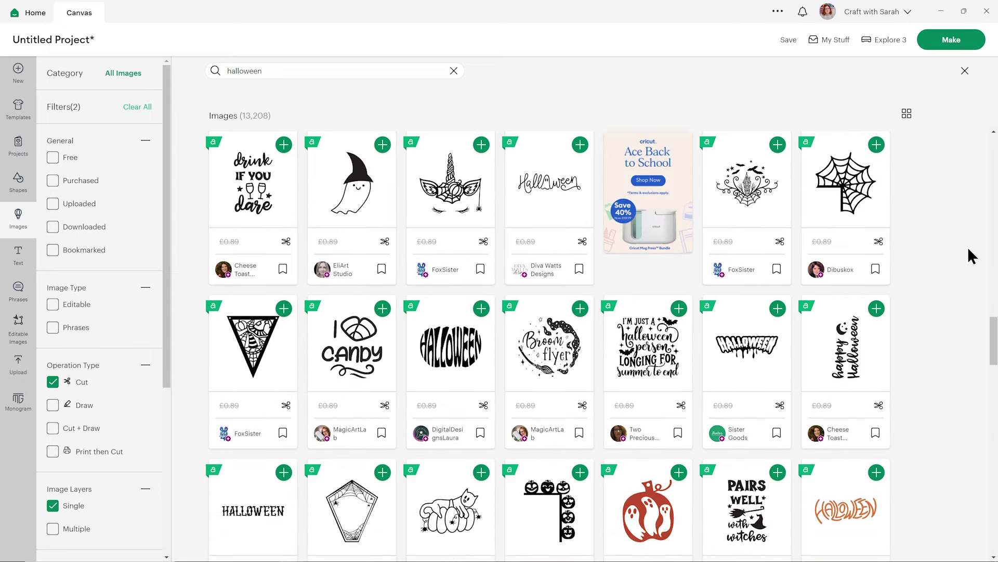
scroll(968, 247, "down", 3)
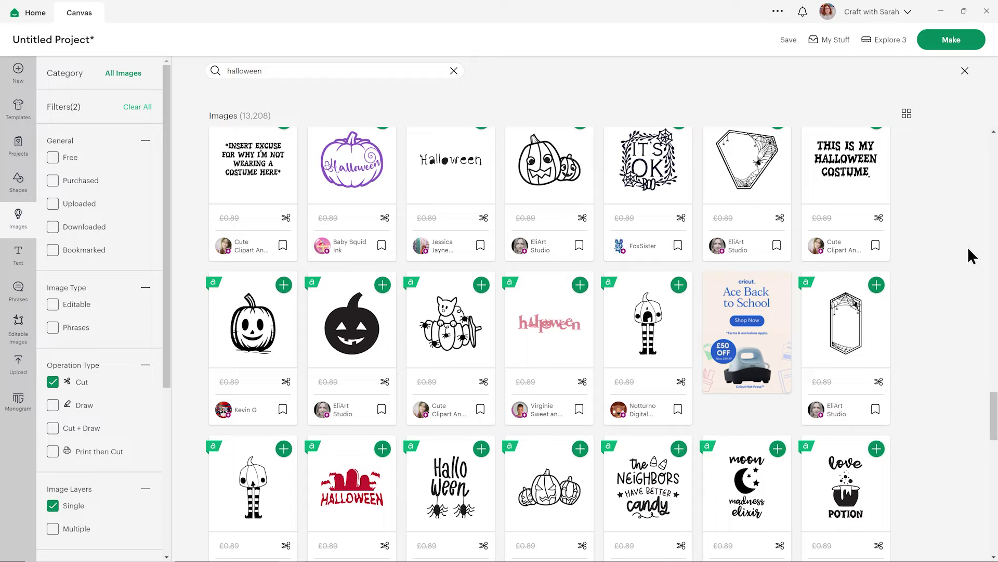
scroll(968, 247, "down", 5)
scroll(945, 245, "down", 3)
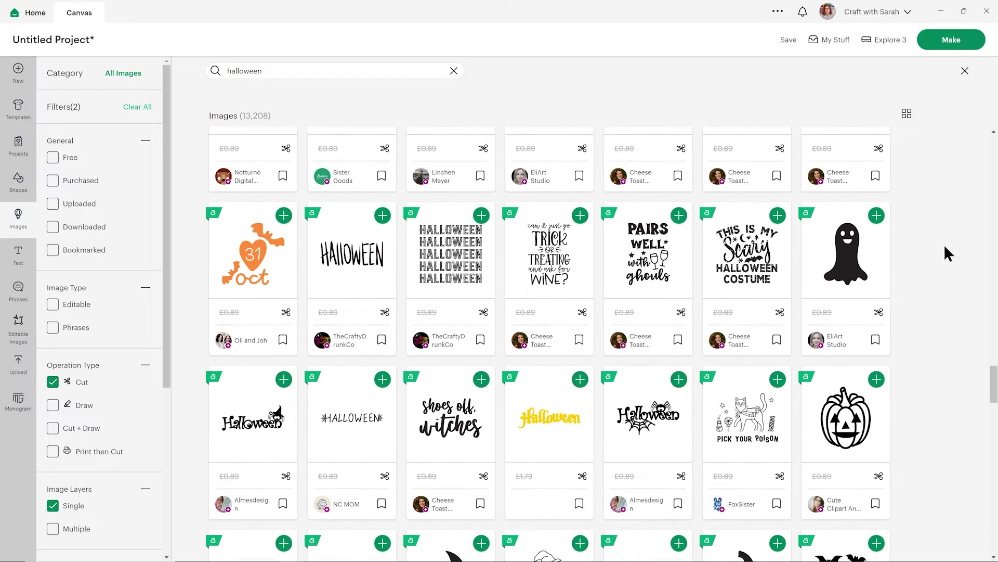
scroll(957, 252, "down", 2)
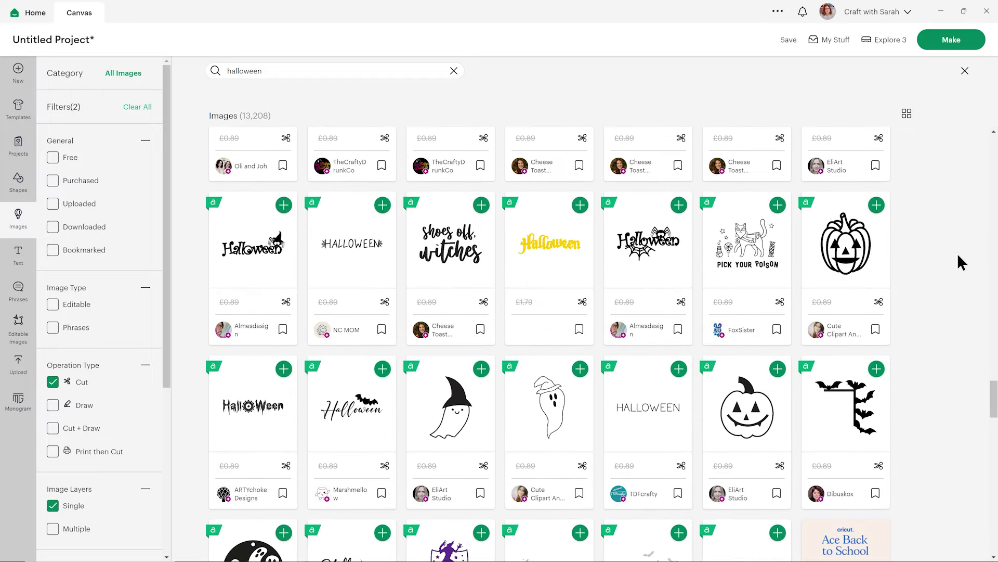
scroll(957, 253, "down", 3)
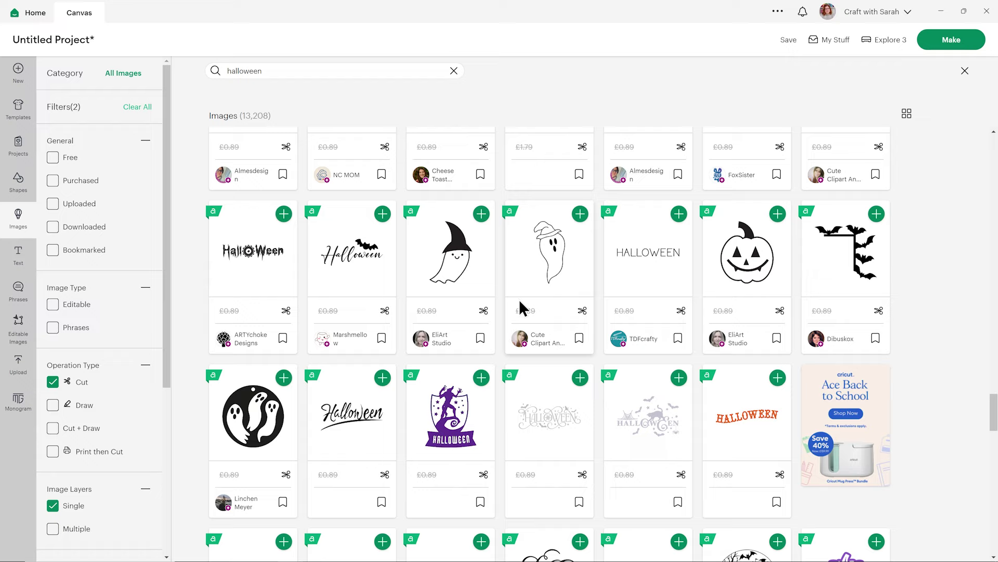
scroll(515, 303, "down", 3)
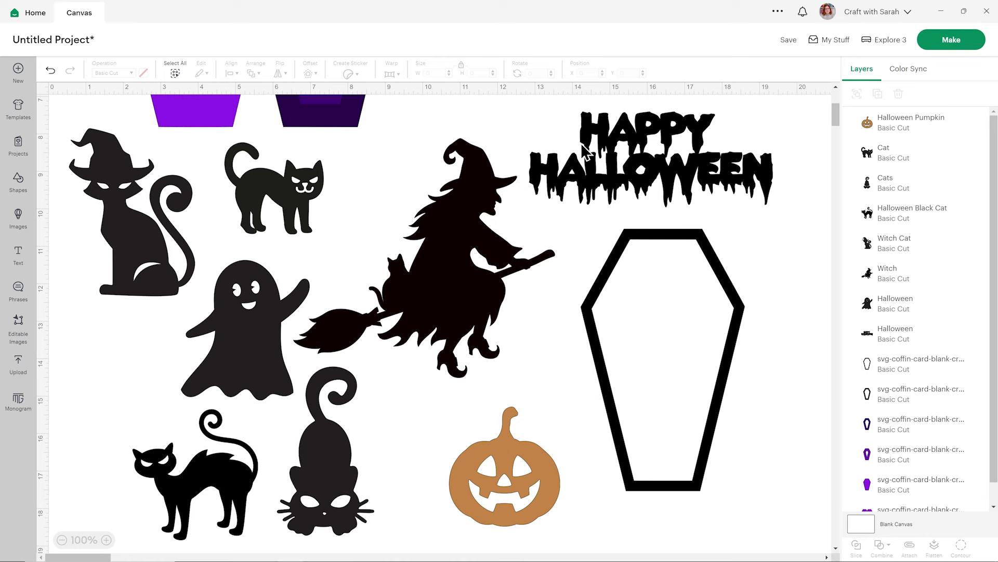
Make the coffin outline light blue.
left_click_drag(645, 167, 650, 181)
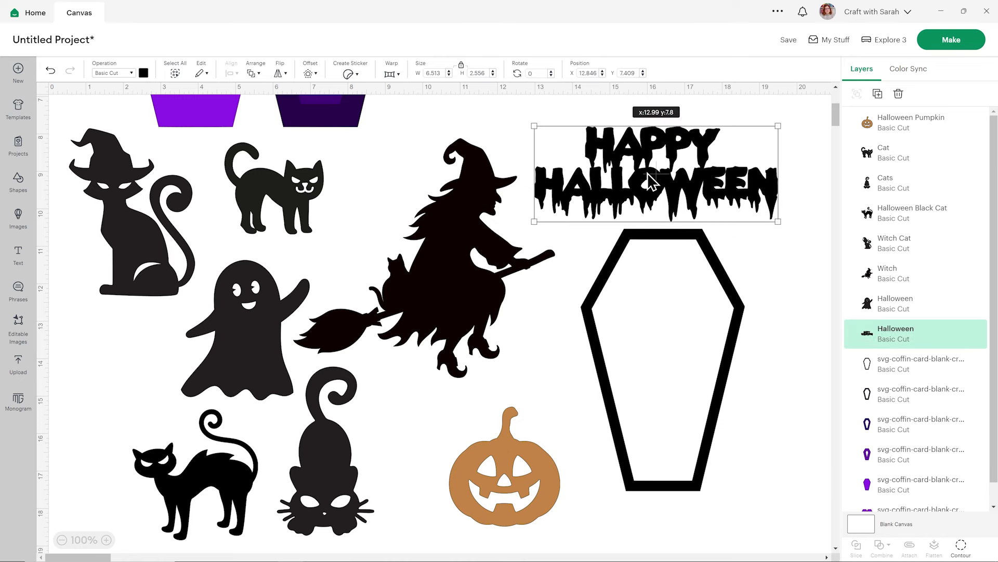
left_click(708, 250)
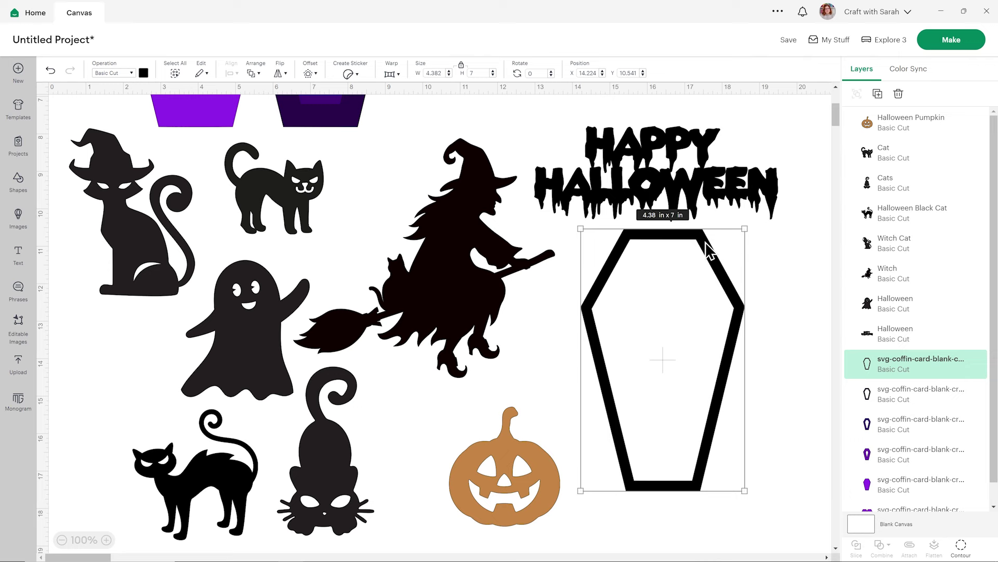
left_click(143, 73)
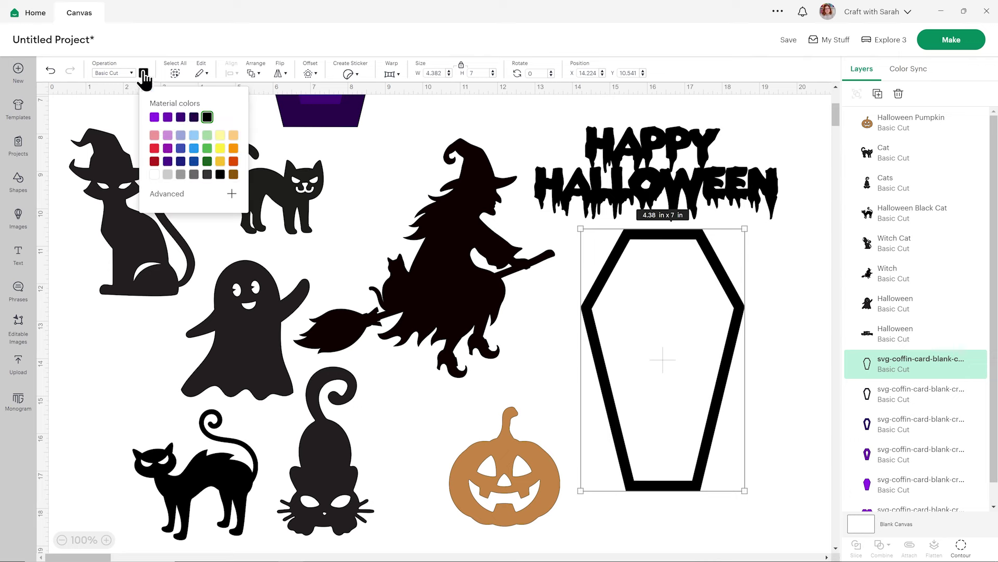
left_click(207, 117)
Move the HAPPY HALLOWEEN text onto the coffin's top and shrink it to 4.09 x 1.61 in.
left_click(723, 207)
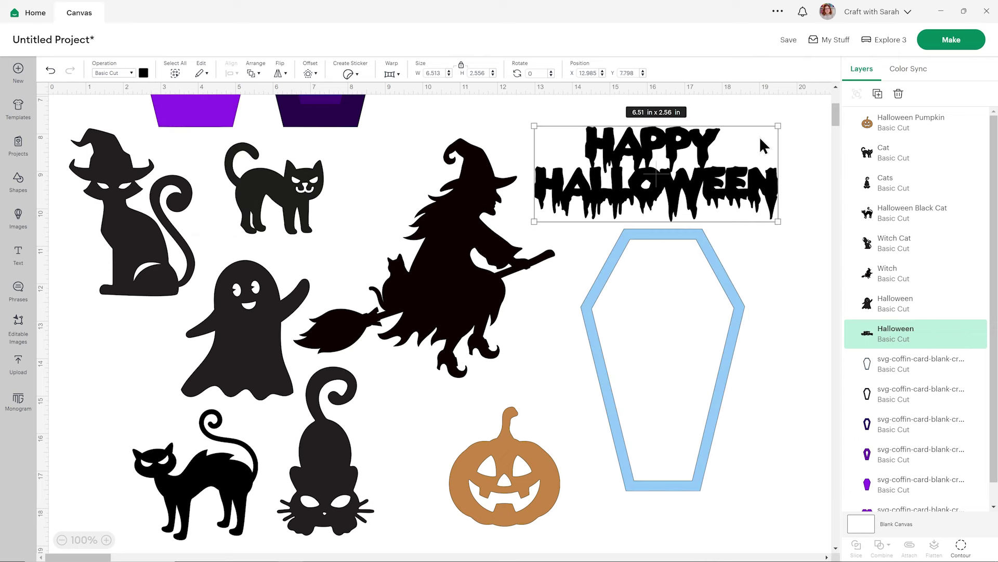
left_click_drag(622, 199, 731, 353)
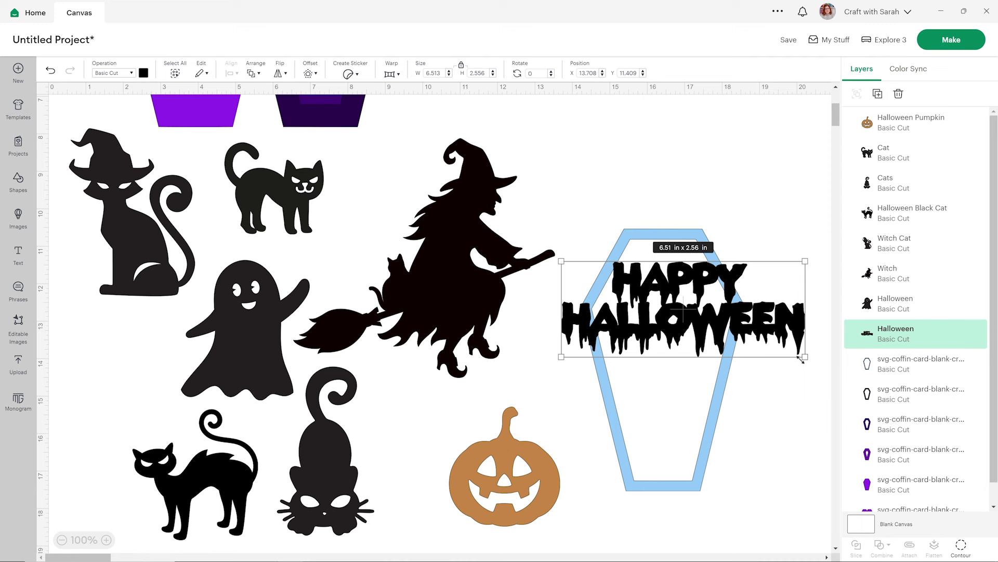
left_click_drag(801, 359, 729, 328)
left_click_drag(660, 317, 686, 333)
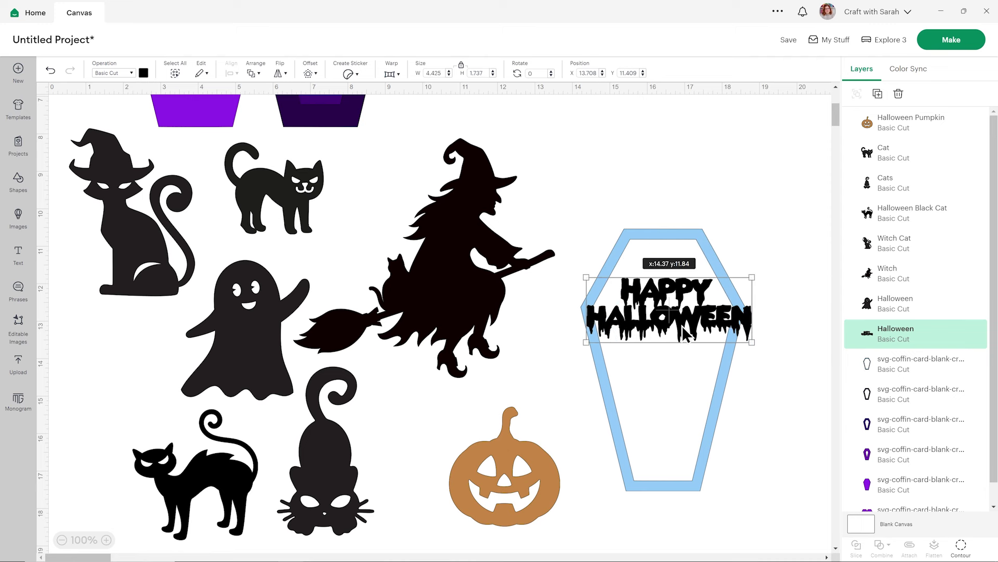
left_click_drag(752, 342, 739, 333)
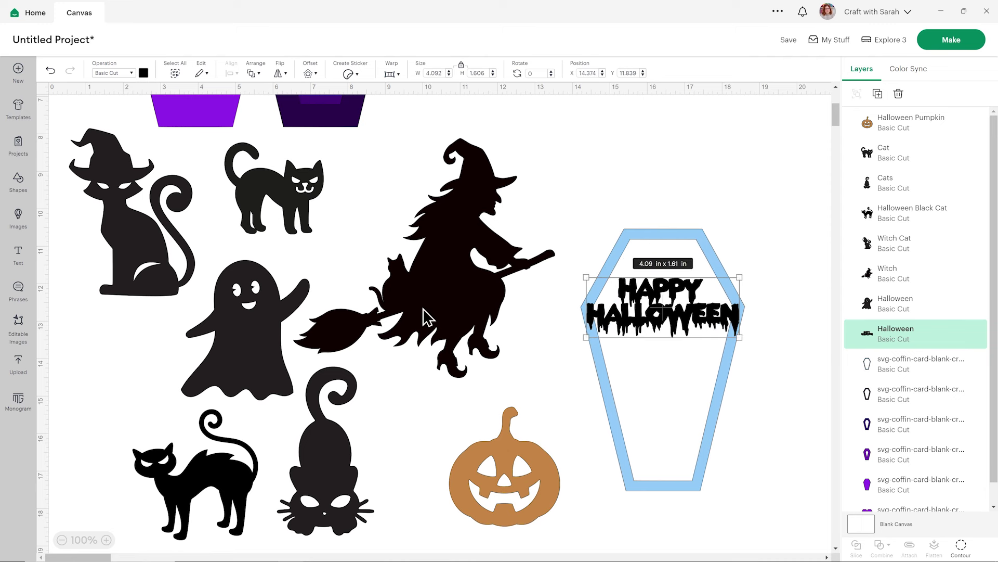
Zoom in on the coffin and reselect the HAPPY HALLOWEEN text.
left_click(106, 540)
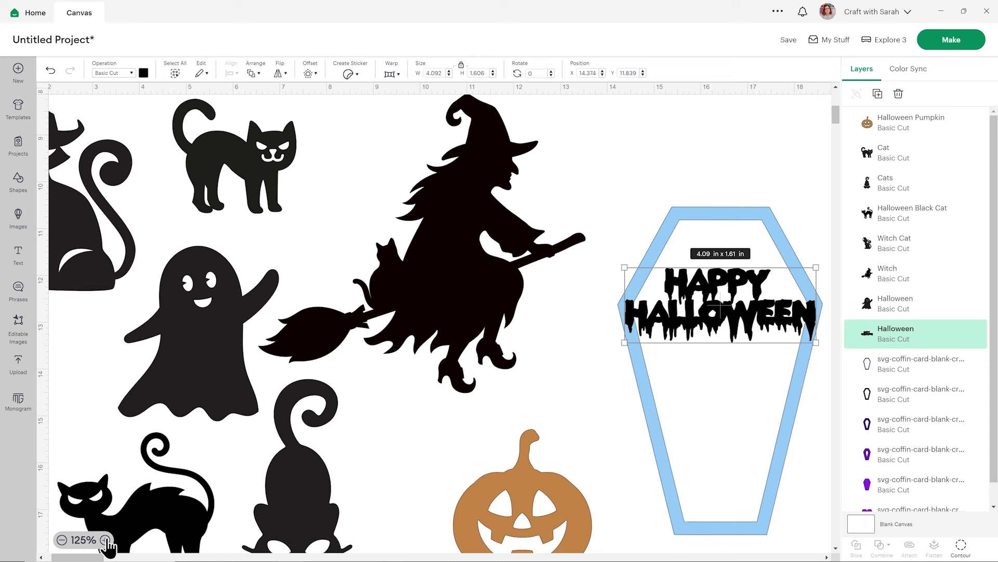
left_click(106, 540)
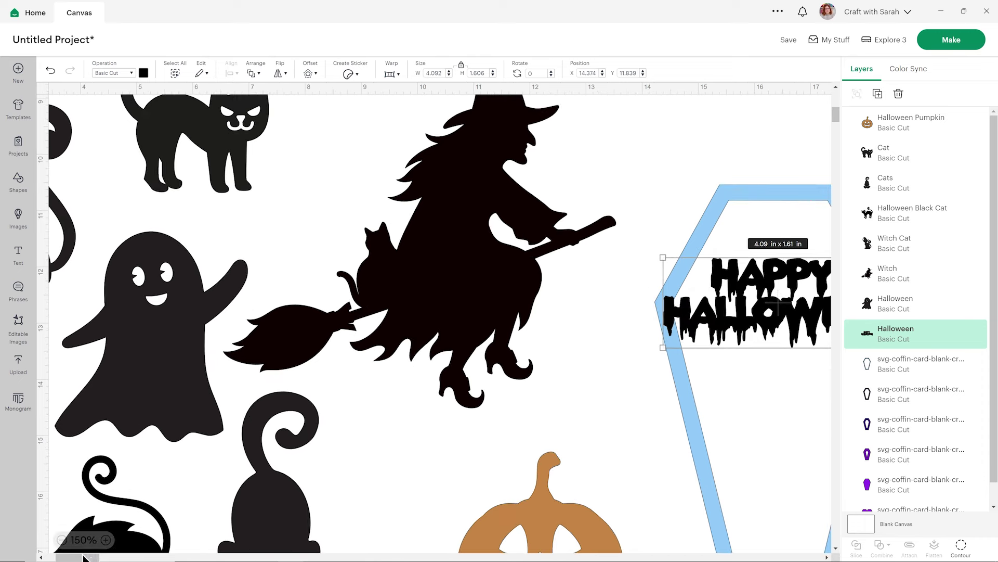
left_click_drag(85, 557, 97, 558)
left_click(681, 377)
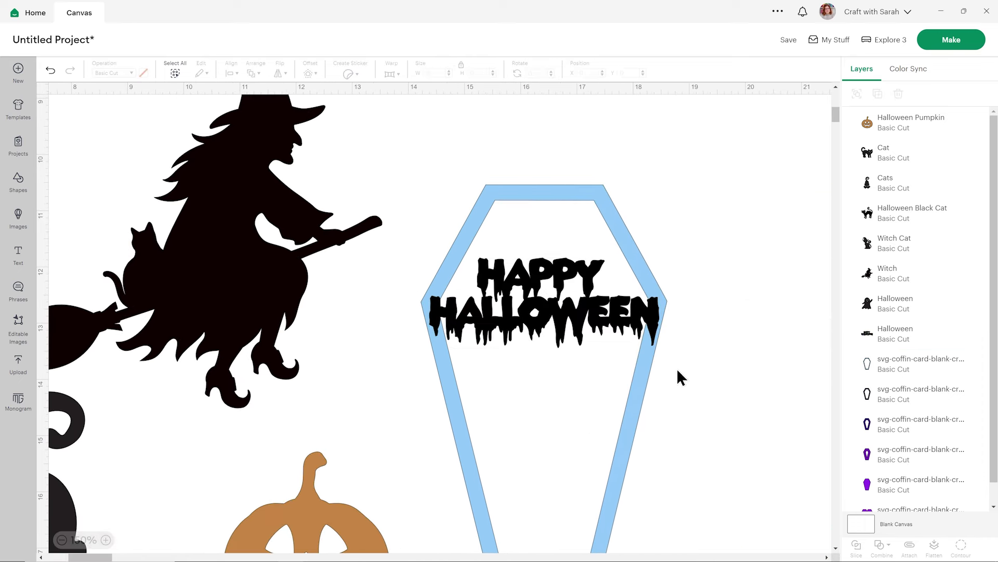
left_click(598, 317)
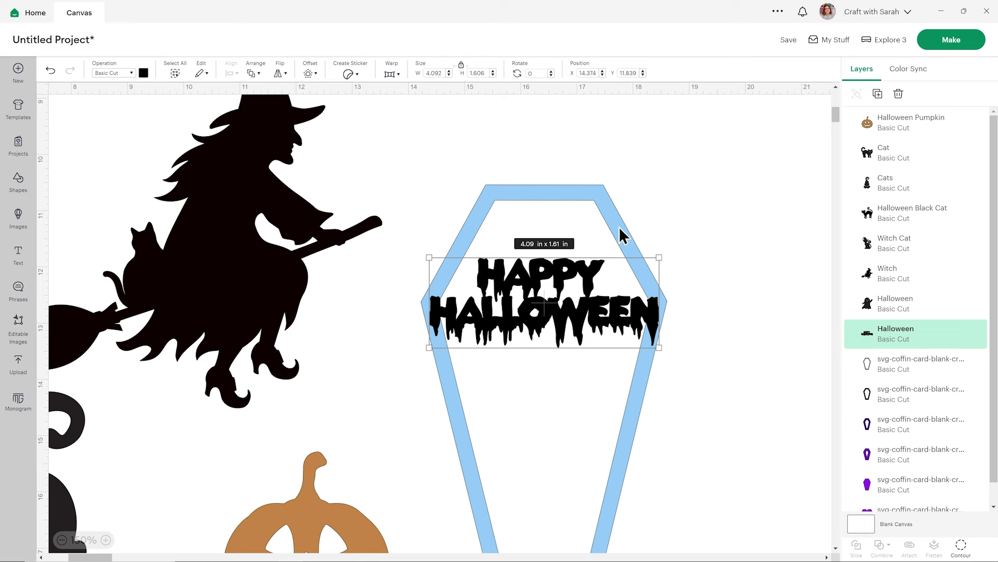
Reorder the Halloween layer below the first coffin layer in the Layers panel.
left_click_drag(884, 337, 885, 347)
left_click(778, 345)
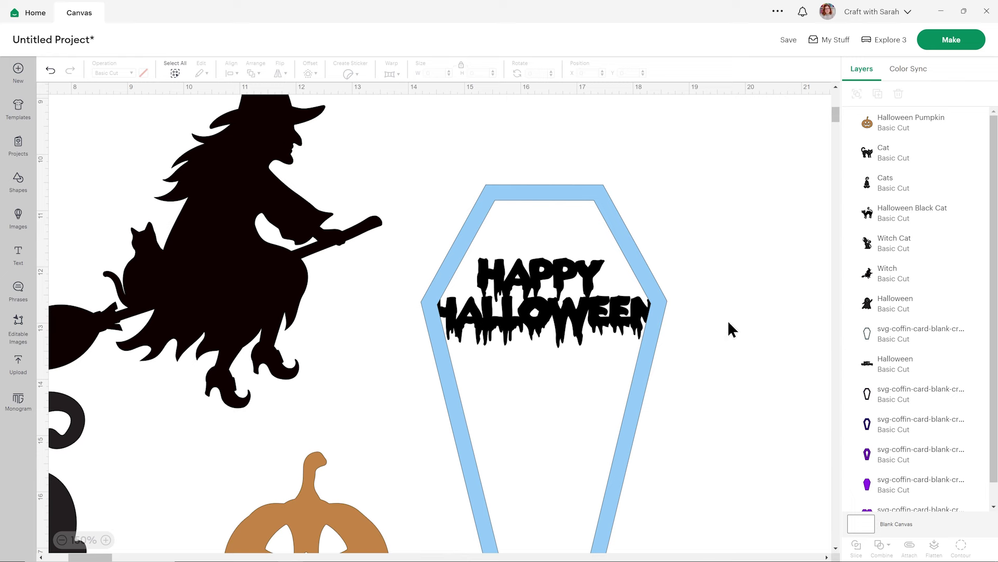
left_click(936, 371)
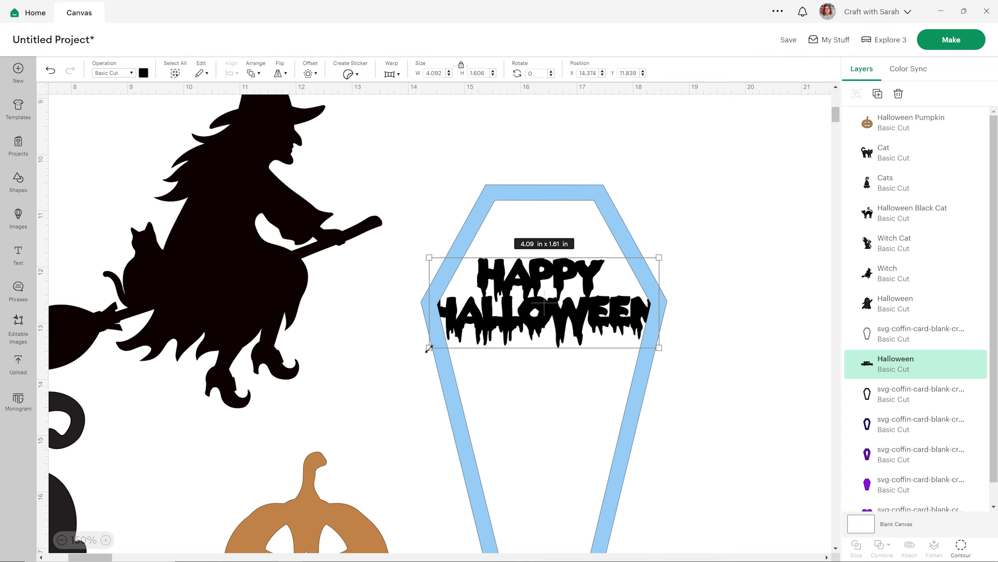
Shrink the HAPPY HALLOWEEN text to about 3.76 x 1.48 in and nudge it up.
left_click_drag(429, 349, 436, 345)
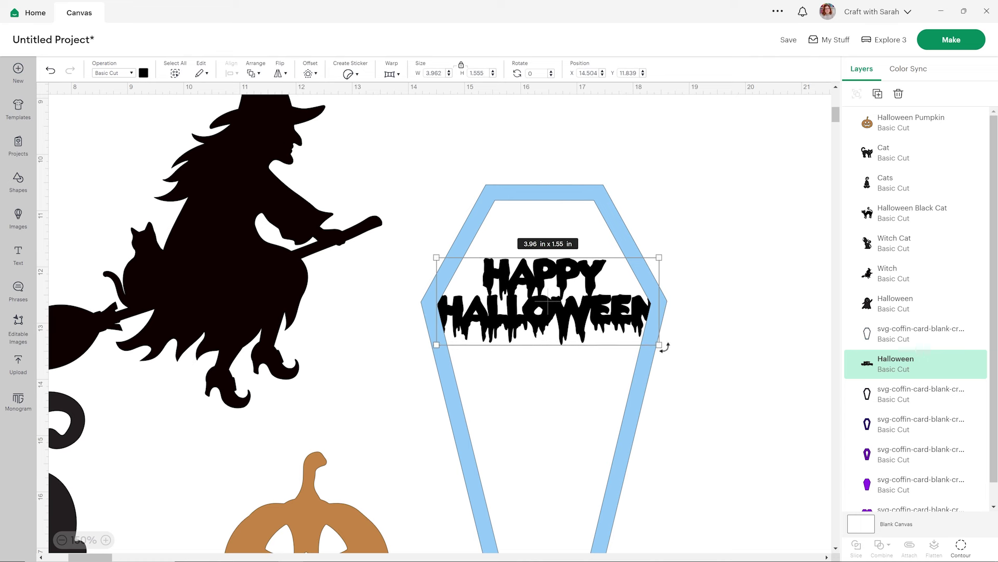
left_click_drag(659, 346, 652, 337)
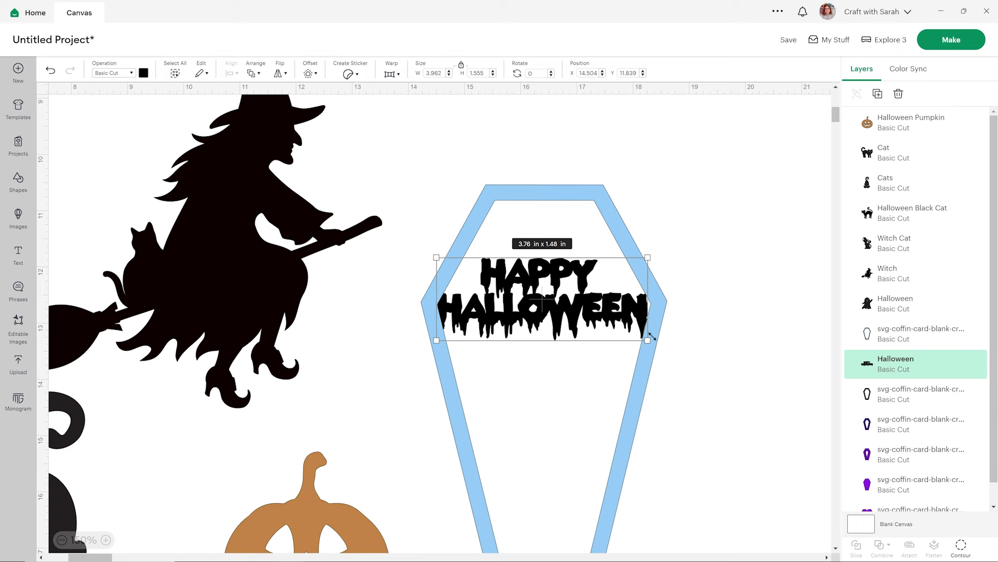
key("Up")
key("Up")
key("Up")
key("Up")
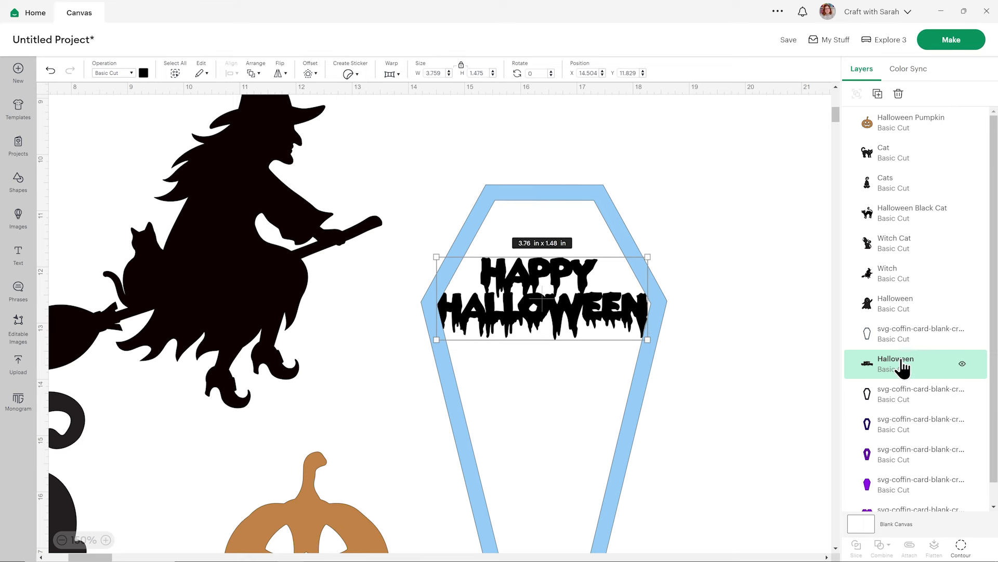
Check the coffin outline, ghost and text selections, then deselect everything.
left_click(766, 299)
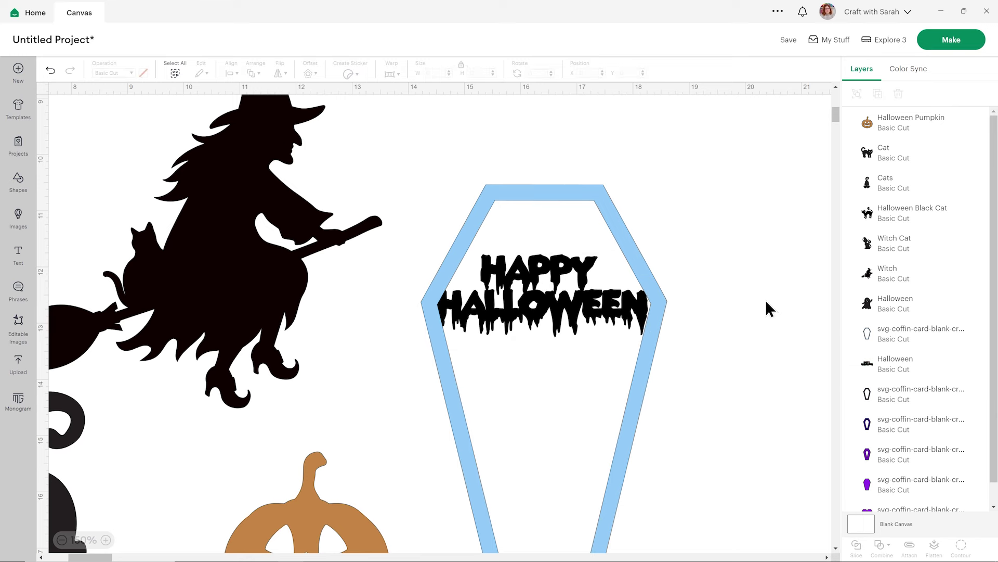
left_click(650, 326)
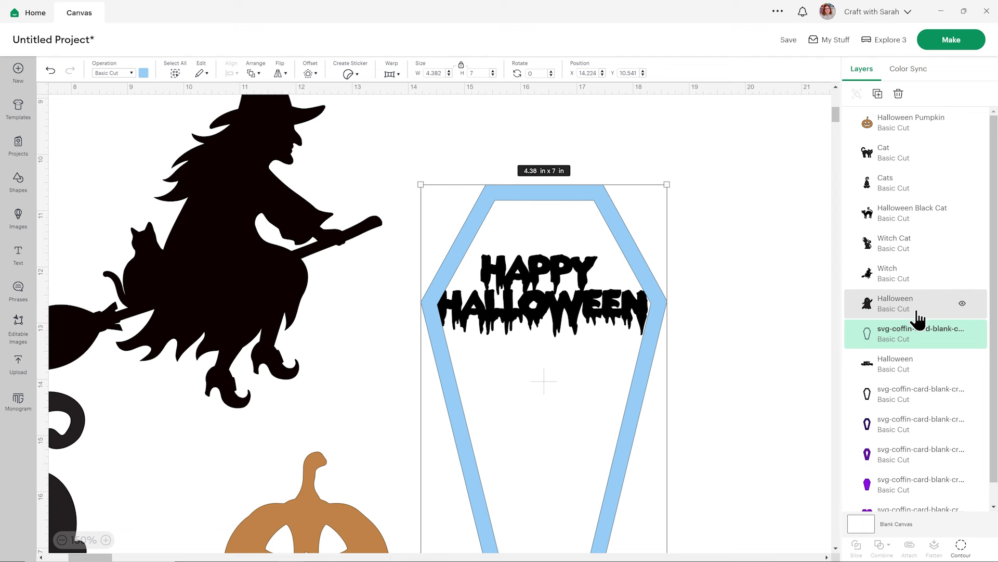
left_click(863, 307)
left_click(904, 358)
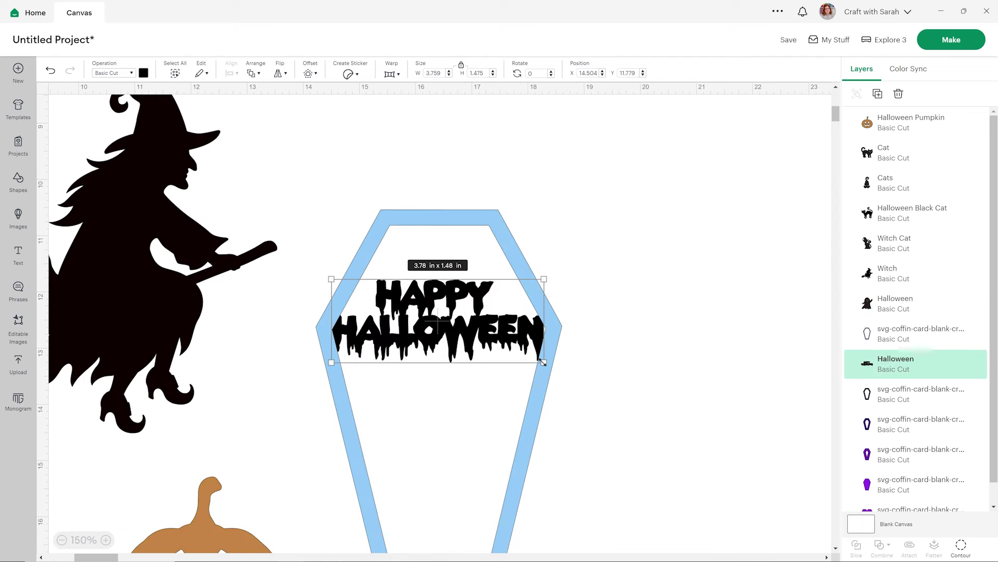
left_click(611, 373)
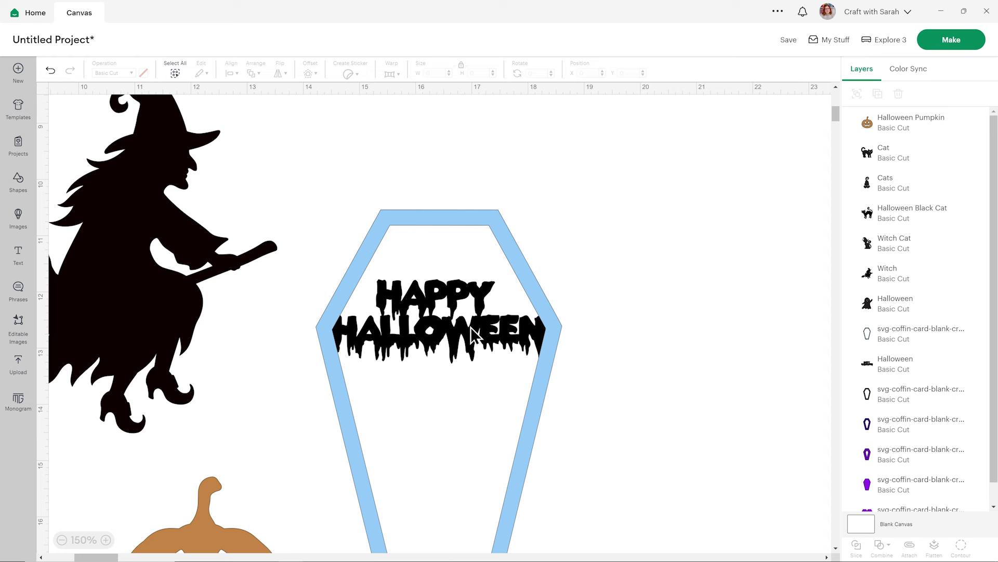
scroll(660, 260, "down", 1)
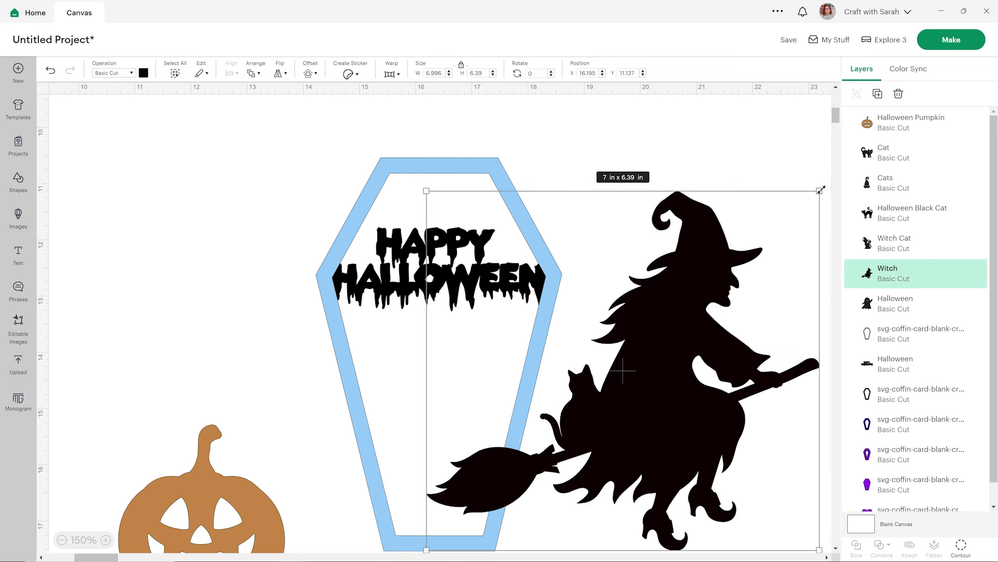
Place the witch on the coffin, shrink it to fit, and nudge it slightly higher.
left_click_drag(820, 192, 644, 392)
left_click_drag(554, 431, 444, 399)
left_click_drag(529, 499, 526, 492)
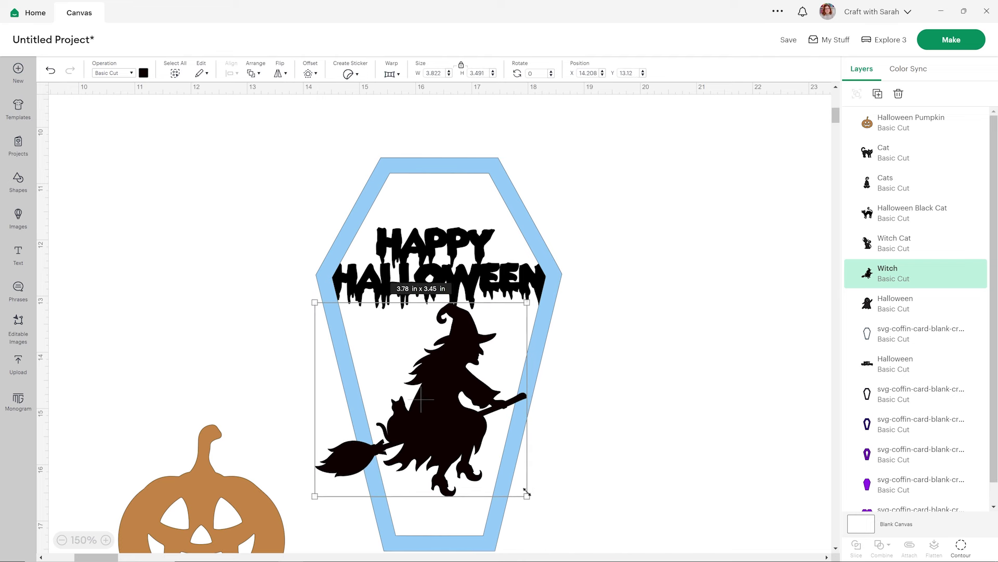
left_click(699, 389)
left_click(458, 383)
left_click_drag(457, 383, 457, 380)
left_click(278, 352)
Shrink the pumpkin into the coffin's bottom and flip it horizontally.
scroll(284, 359, "down", 2)
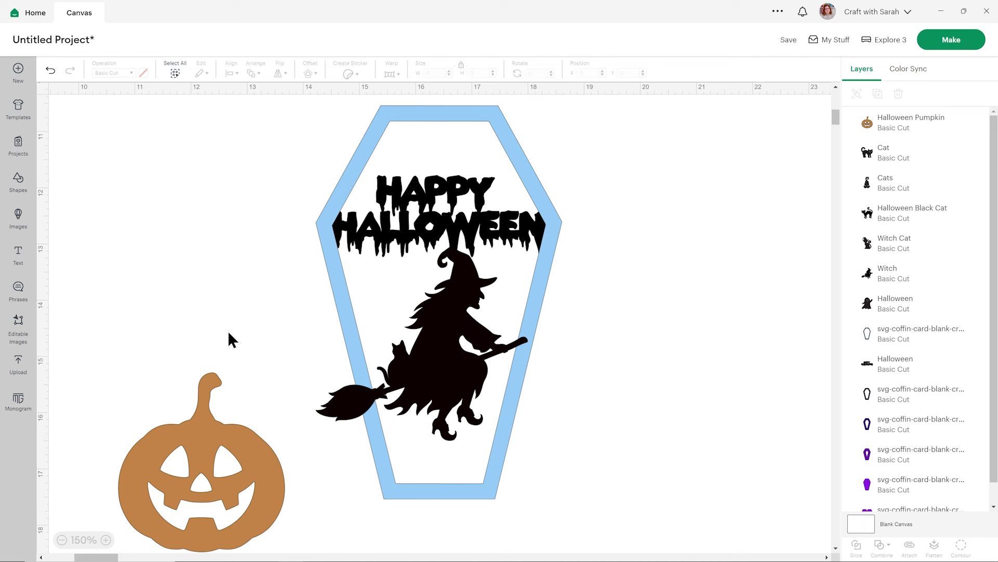
left_click_drag(214, 451, 240, 383)
left_click_drag(262, 431, 439, 464)
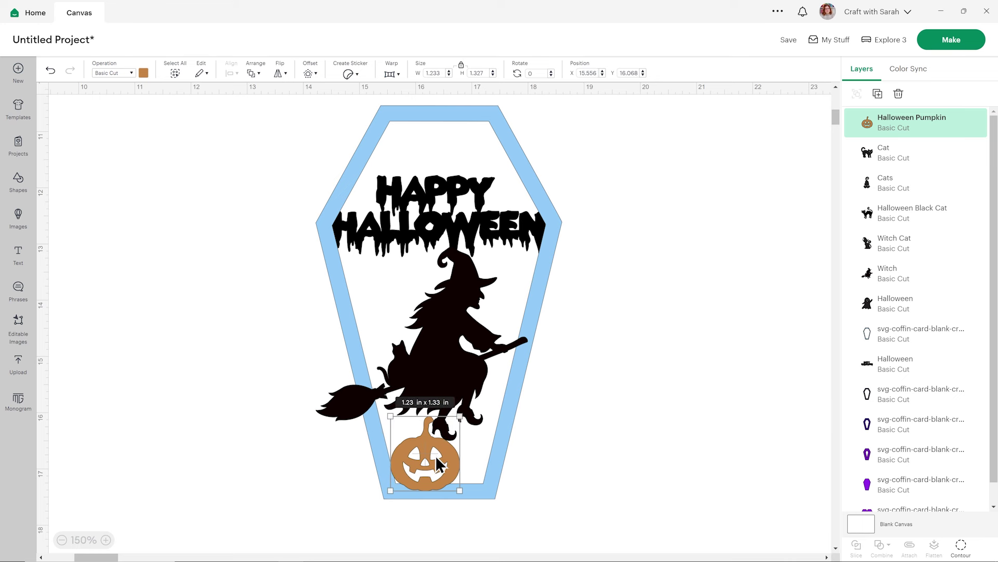
left_click(280, 72)
left_click(307, 100)
left_click_drag(416, 446, 407, 450)
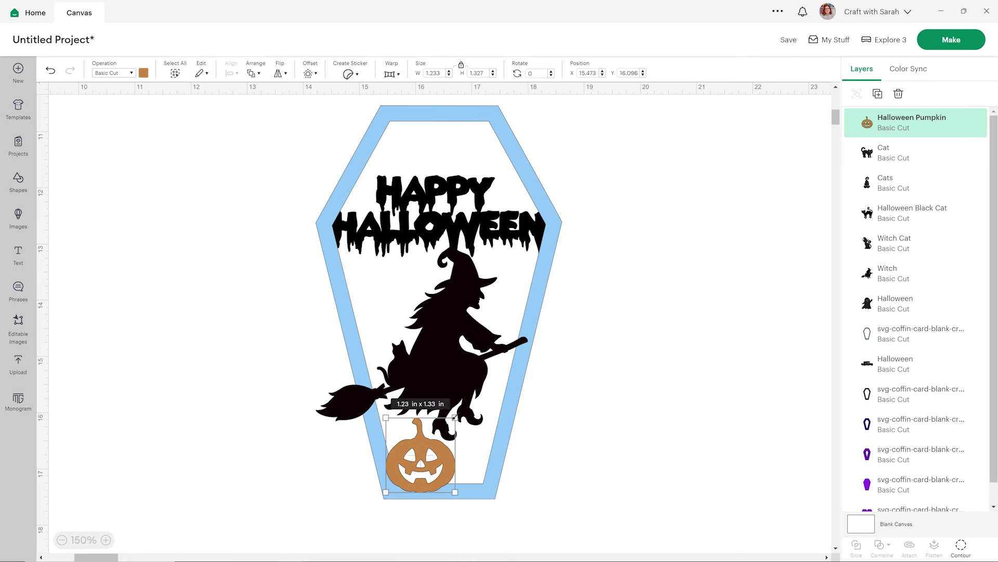
left_click_drag(455, 417, 449, 420)
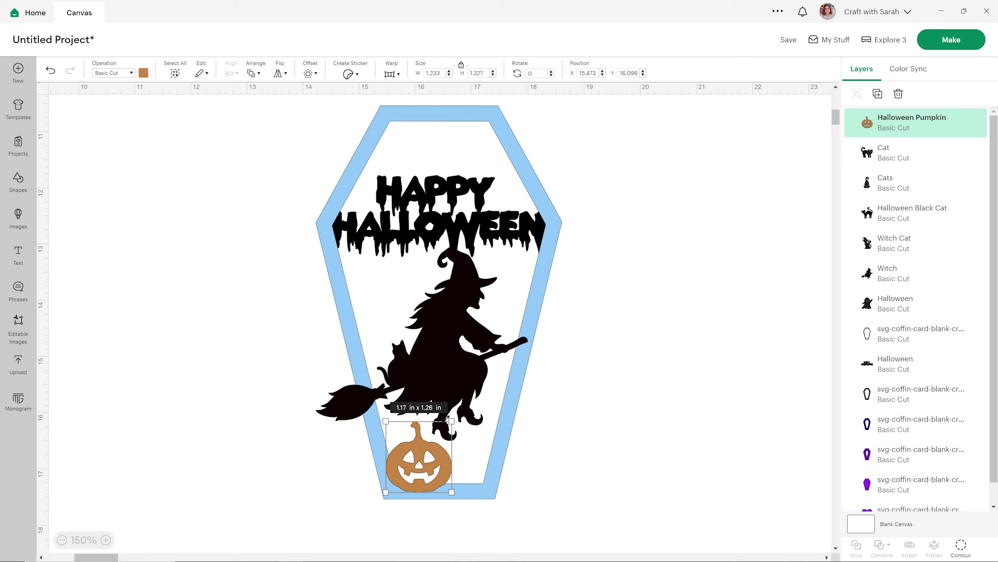
left_click(578, 449)
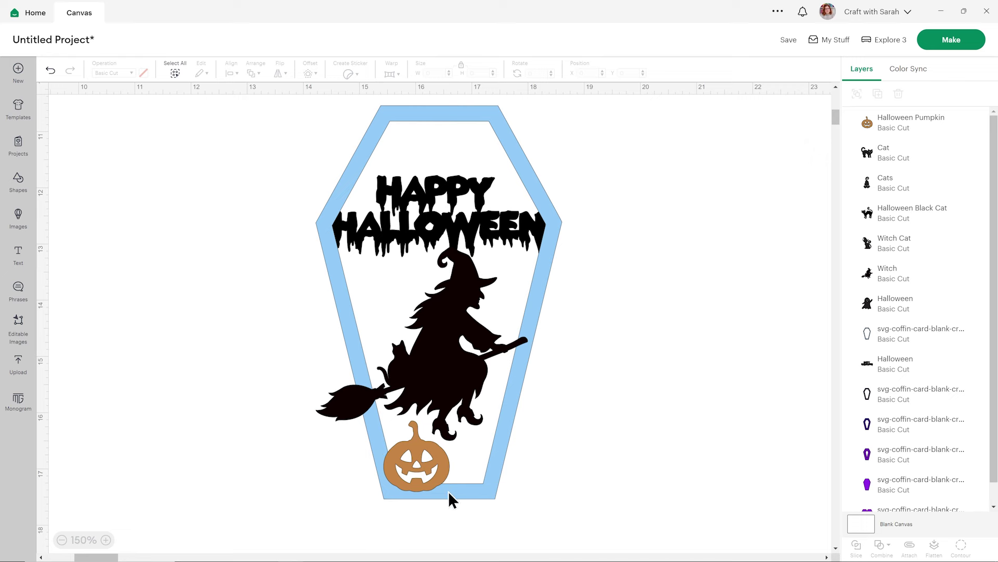
Move the Witch Cat, sitting cat, Halloween Black Cat and ghost aside into a pile on the left.
left_click(915, 243)
left_click_drag(171, 348, 750, 419)
left_click_drag(399, 301, 735, 383)
left_click_drag(453, 437, 894, 337)
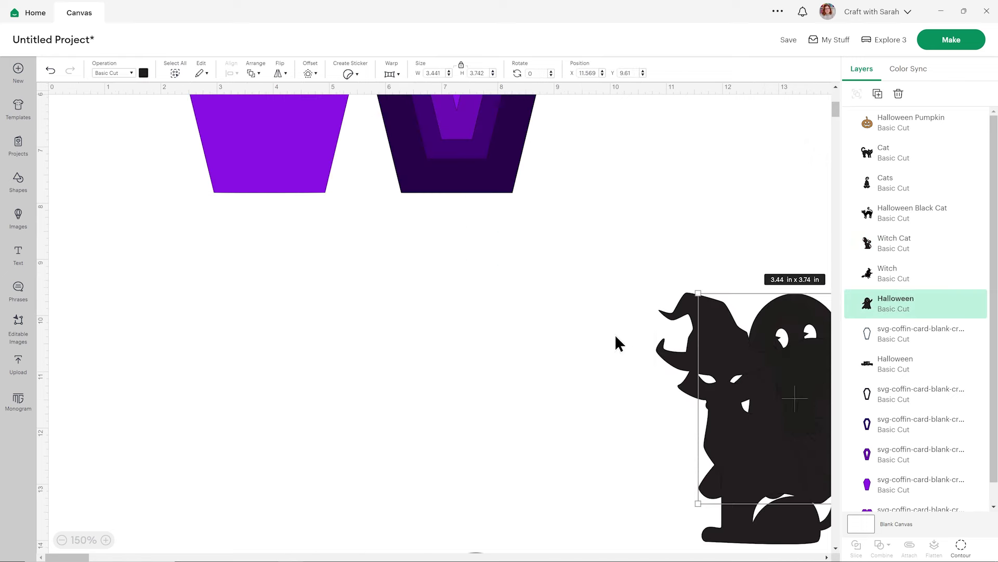
scroll(520, 364, "down", 5)
left_click_drag(455, 389, 794, 304)
left_click_drag(324, 428, 851, 265)
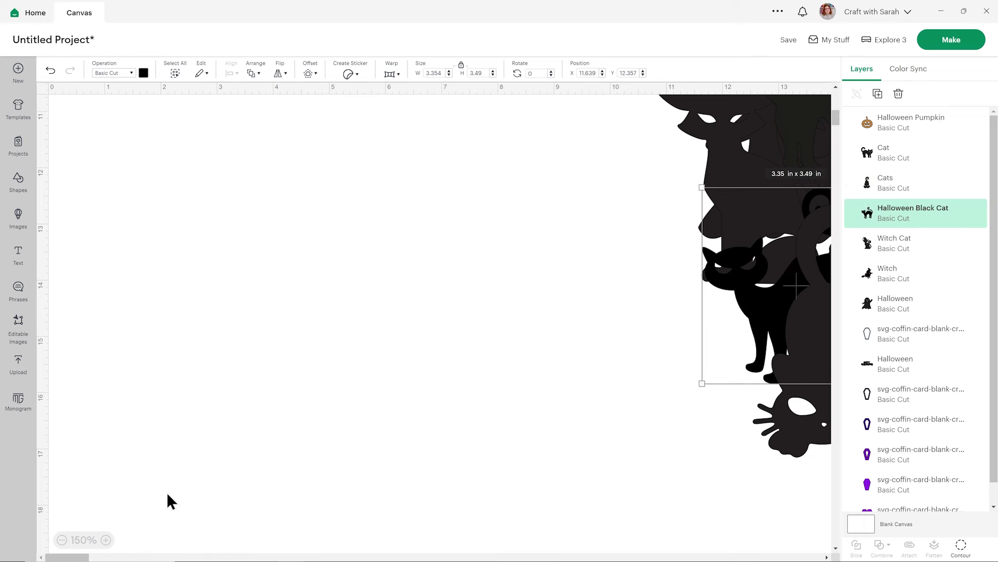
left_click_drag(71, 554, 104, 553)
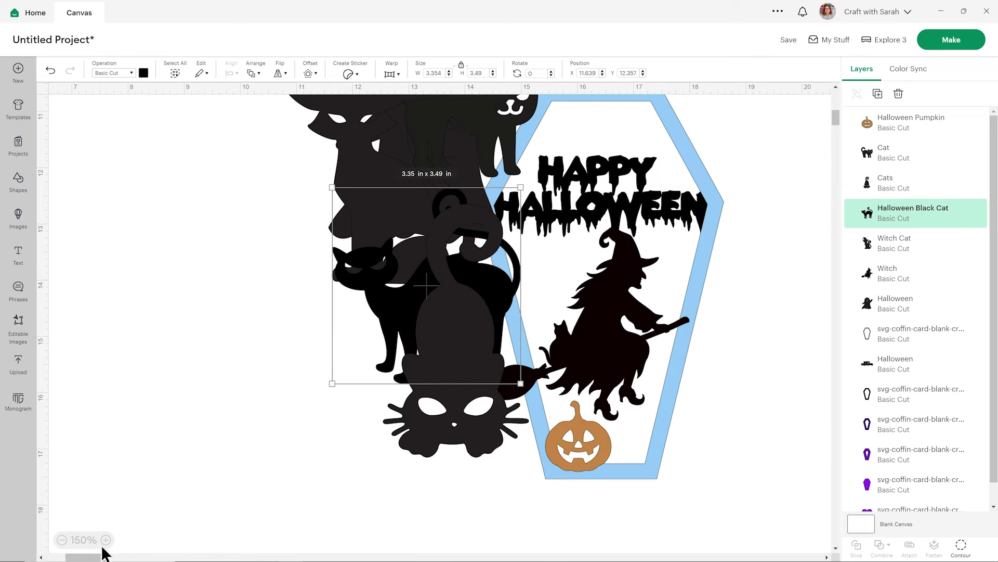
left_click_drag(408, 340, 229, 353)
left_click_drag(364, 171, 166, 272)
scroll(372, 239, "up", 2)
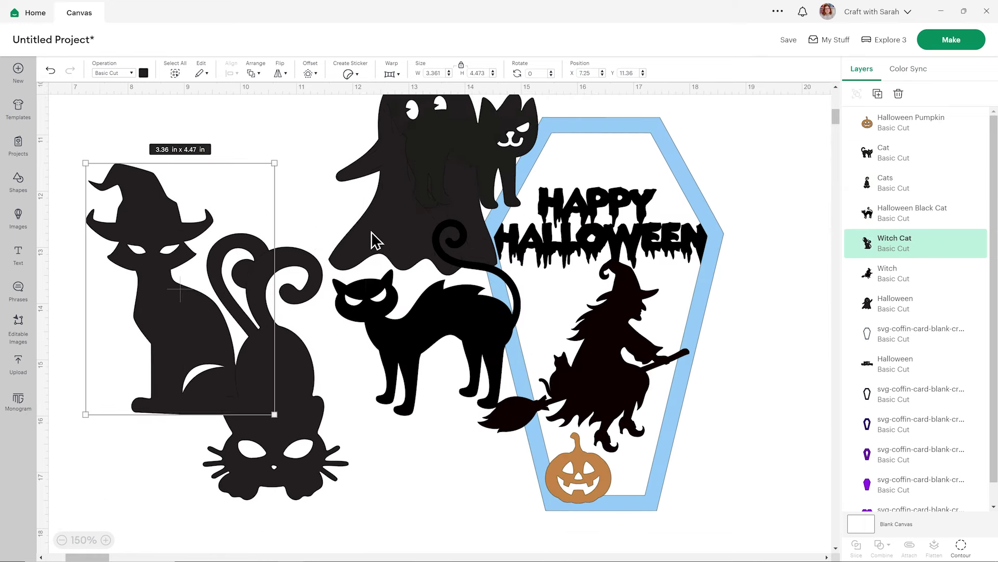
left_click_drag(372, 239, 199, 199)
left_click_drag(475, 200, 316, 223)
Shrink the Halloween Black Cat to about 1.45 in wide and set it above HAPPY.
left_click(446, 327)
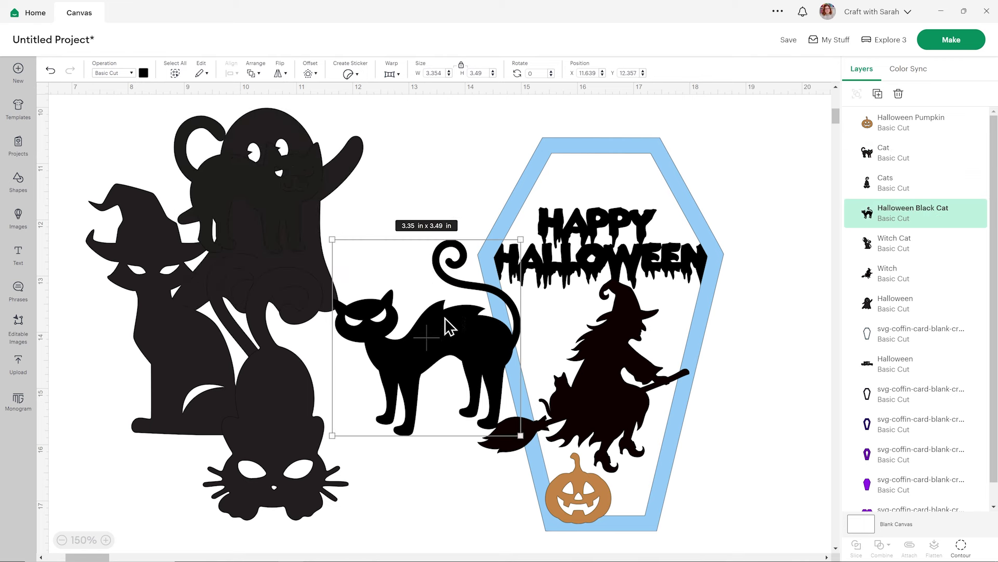
left_click_drag(521, 435, 684, 234)
left_click_drag(706, 251, 700, 189)
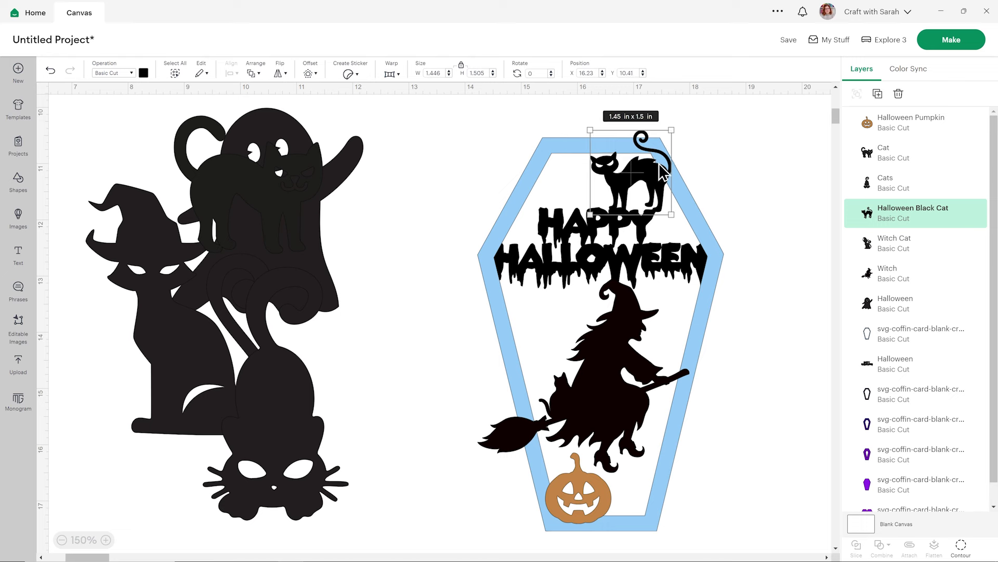
left_click_drag(672, 125, 673, 125)
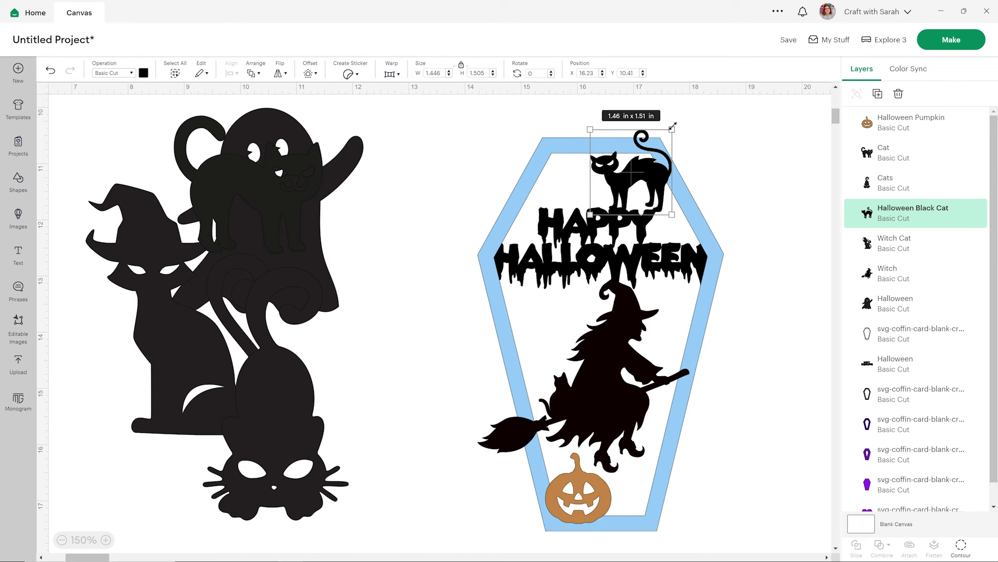
left_click(744, 163)
Shrink the ghost to about 1.65 in wide and move it into the coffin's upper-left.
left_click_drag(276, 234, 346, 453)
left_click_drag(328, 227, 385, 265)
left_click_drag(413, 345, 312, 235)
left_click_drag(273, 198, 509, 325)
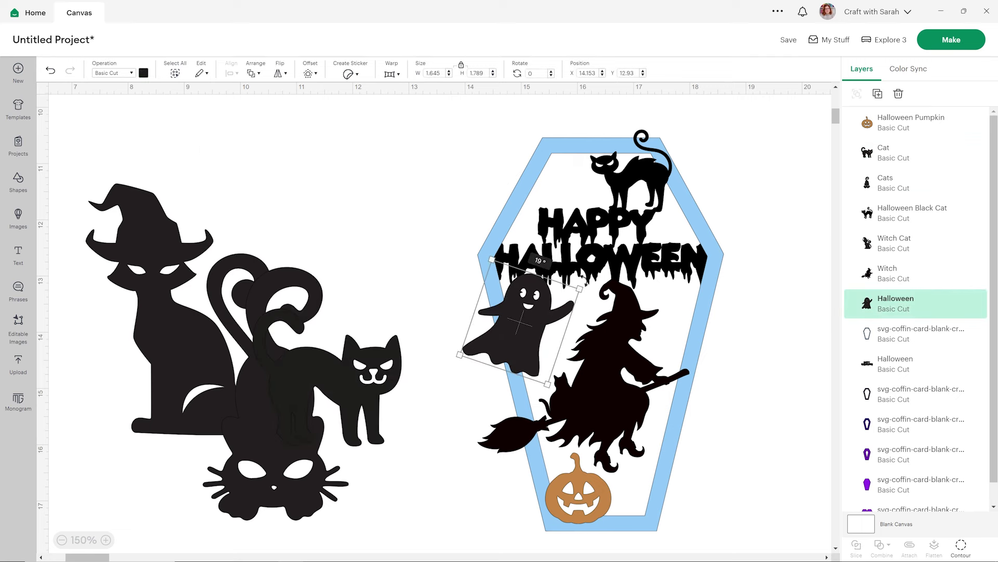
Undo the witch's move down and right, leaving the witch selected.
left_click_drag(608, 375, 626, 381)
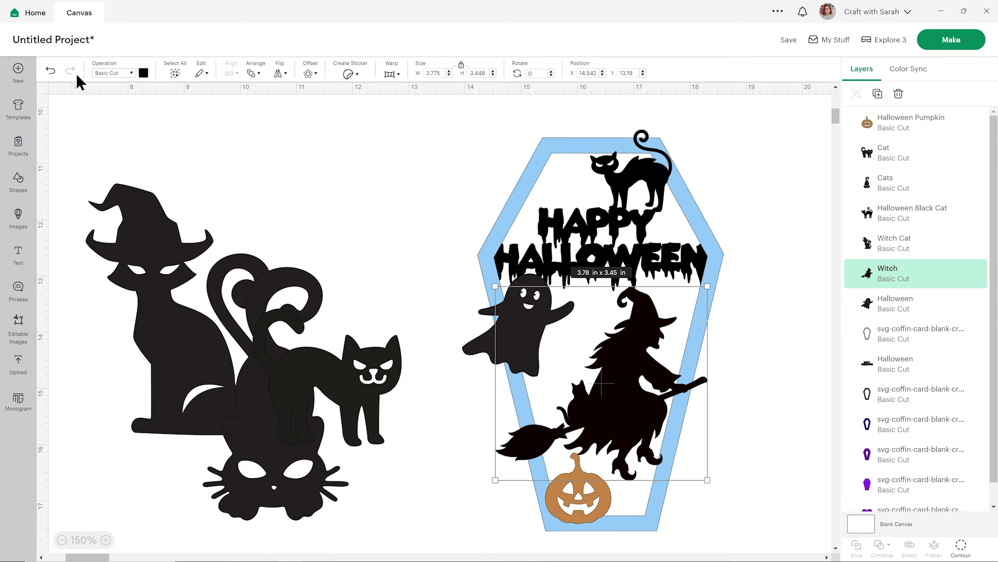
left_click(51, 70)
left_click(889, 309)
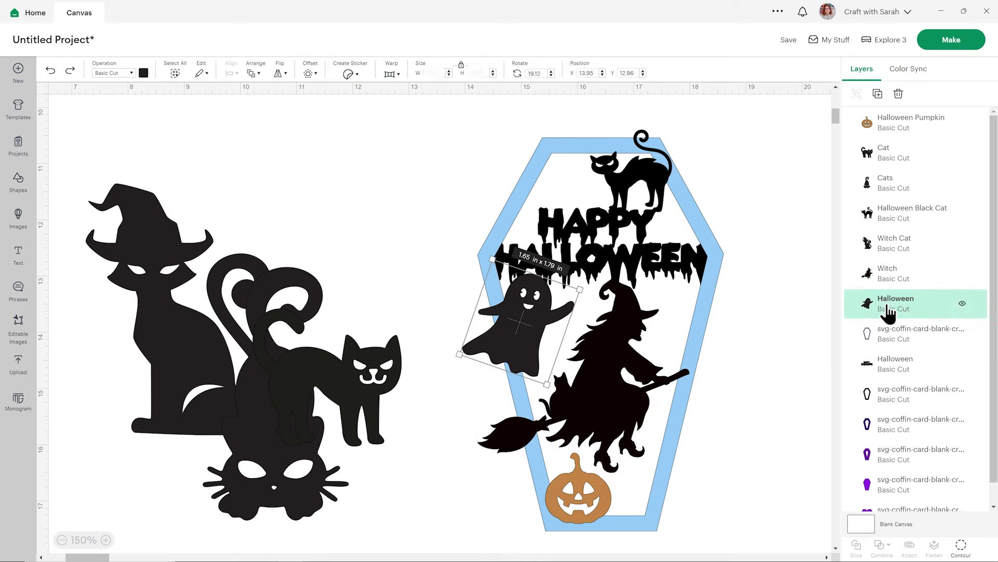
left_click(520, 325)
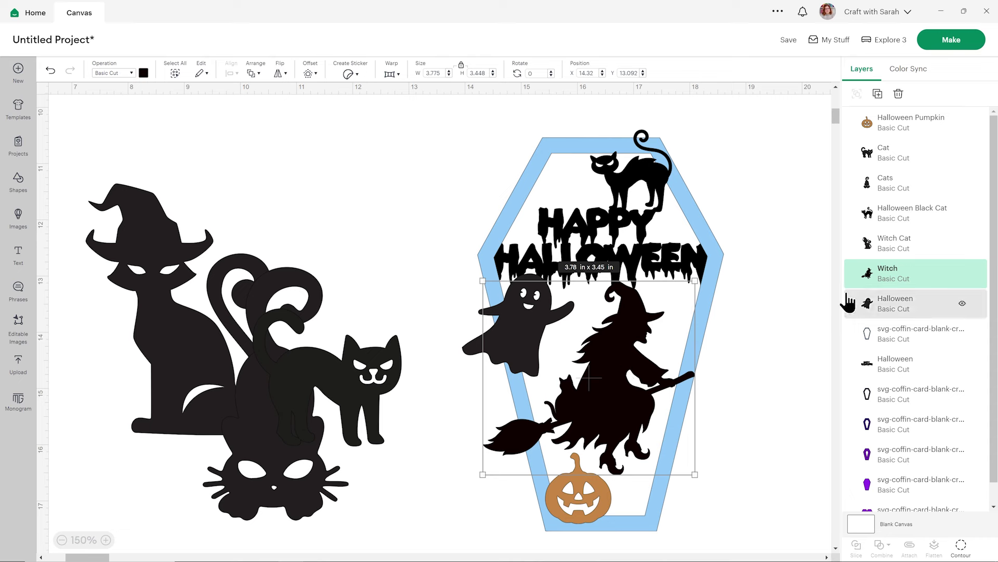
left_click(257, 201)
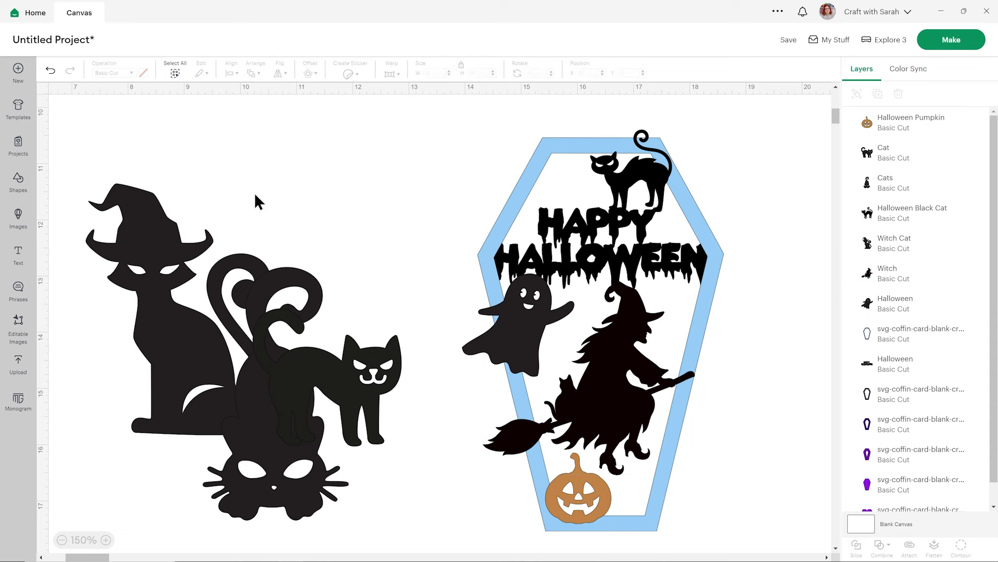
left_click(531, 336)
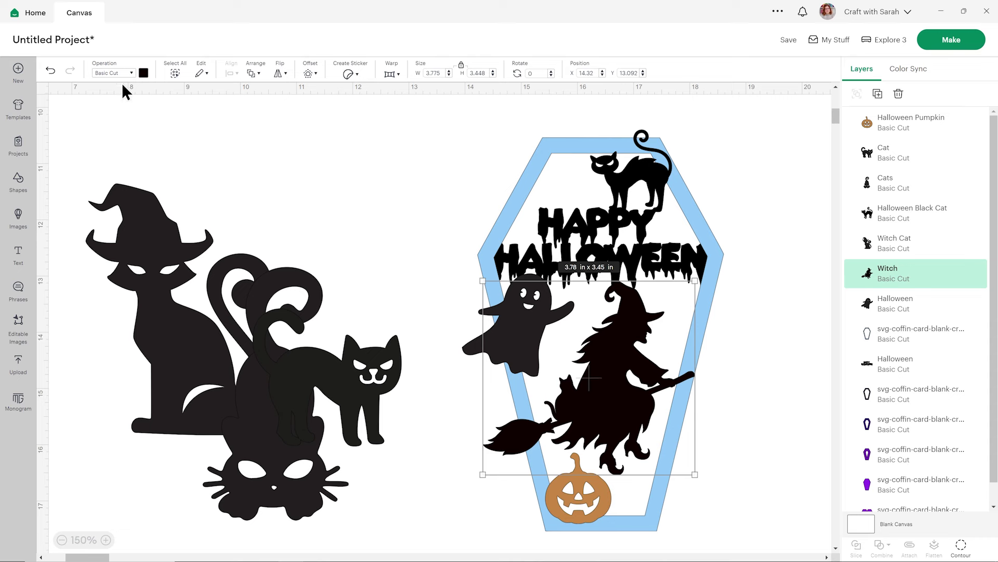
Undo the witch move, raise the ghost above Witch Cat, and resize it beside the witch.
left_click(51, 70)
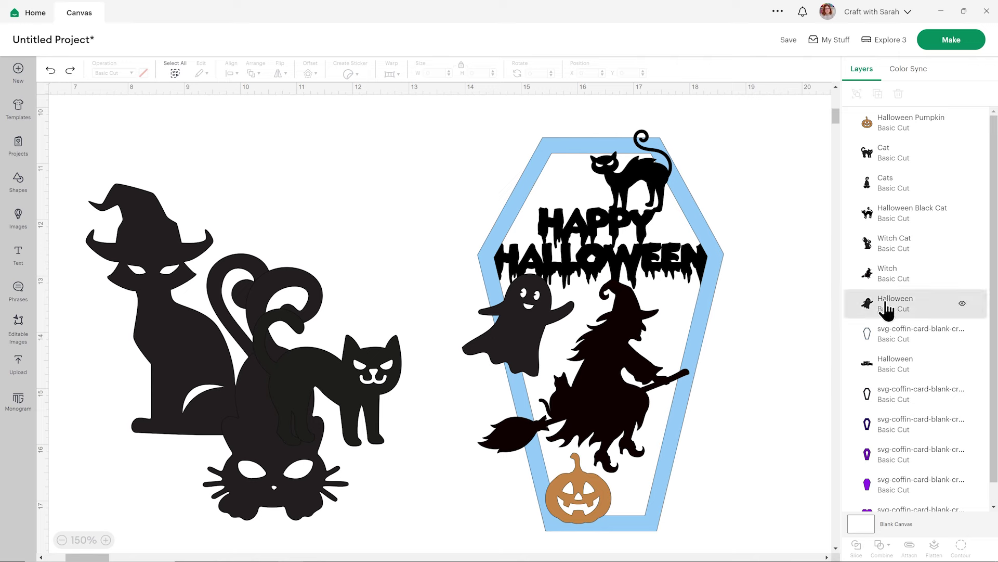
left_click_drag(887, 310, 885, 268)
left_click_drag(517, 341, 543, 353)
left_click_drag(566, 389, 568, 388)
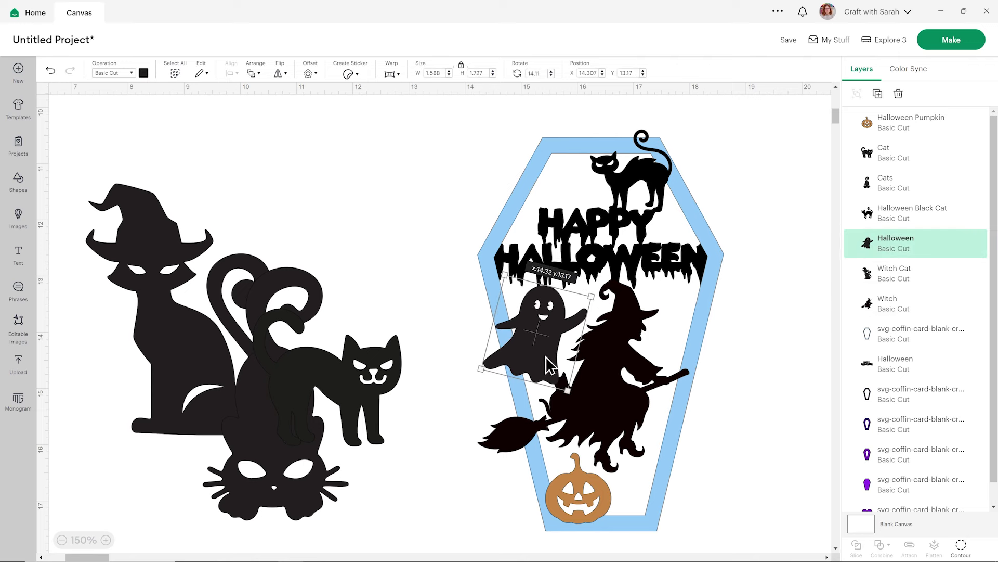
left_click_drag(544, 357, 546, 355)
left_click(793, 383)
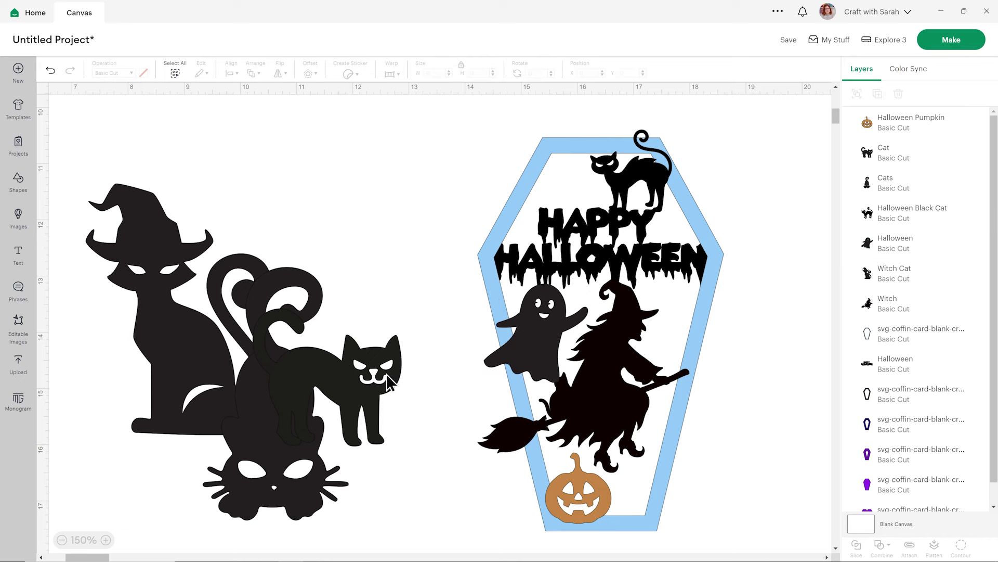
Shrink the standing cat to about 1.4 in atop the coffin and the crouching cat to 1.5 by 2.6 in.
left_click_drag(370, 389, 437, 237)
left_click_drag(460, 293, 575, 206)
left_click(299, 359)
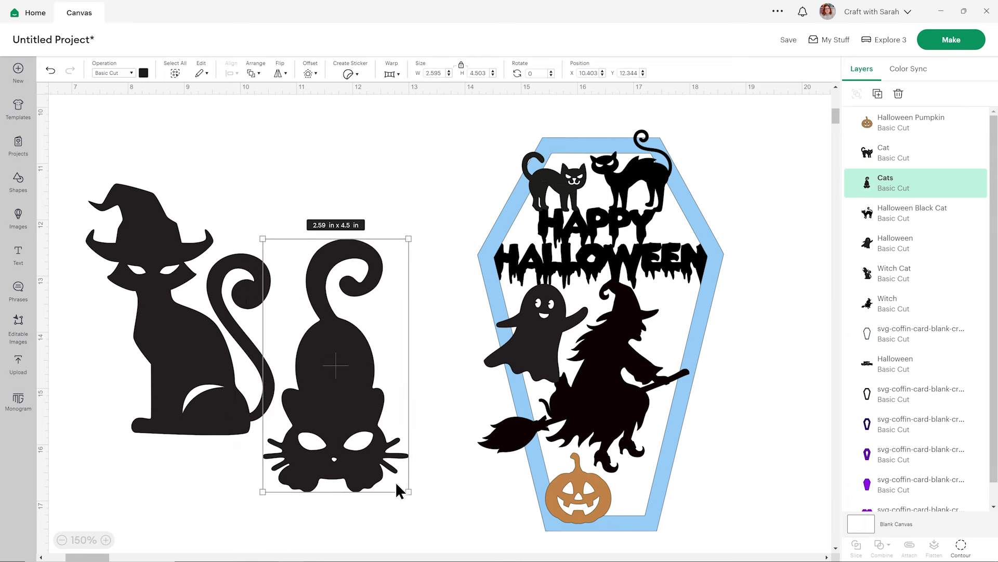
left_click_drag(376, 508, 350, 385)
left_click_drag(309, 320, 450, 368)
key("ctrl+z")
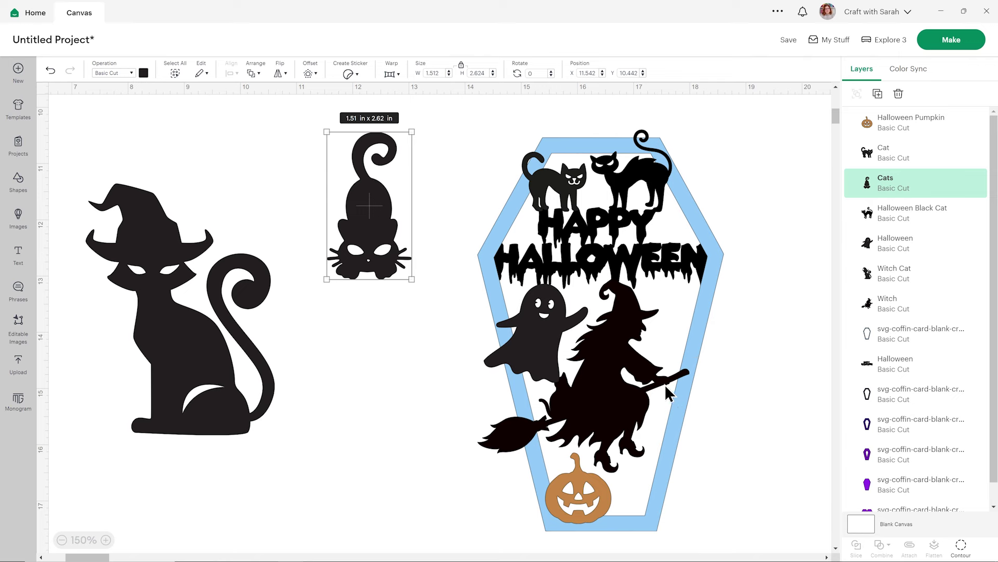
left_click_drag(620, 401, 621, 423)
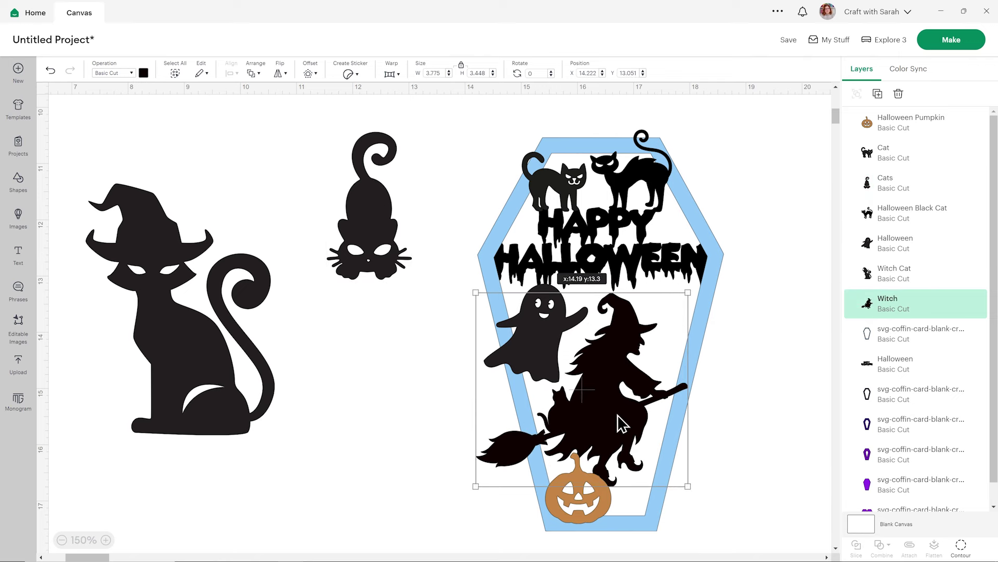
Add a tilted 1.28 by 1.40 in ghost copy at the coffin's right and perch the crouching cat on the Witch Cat.
left_click(543, 328)
left_click(878, 94)
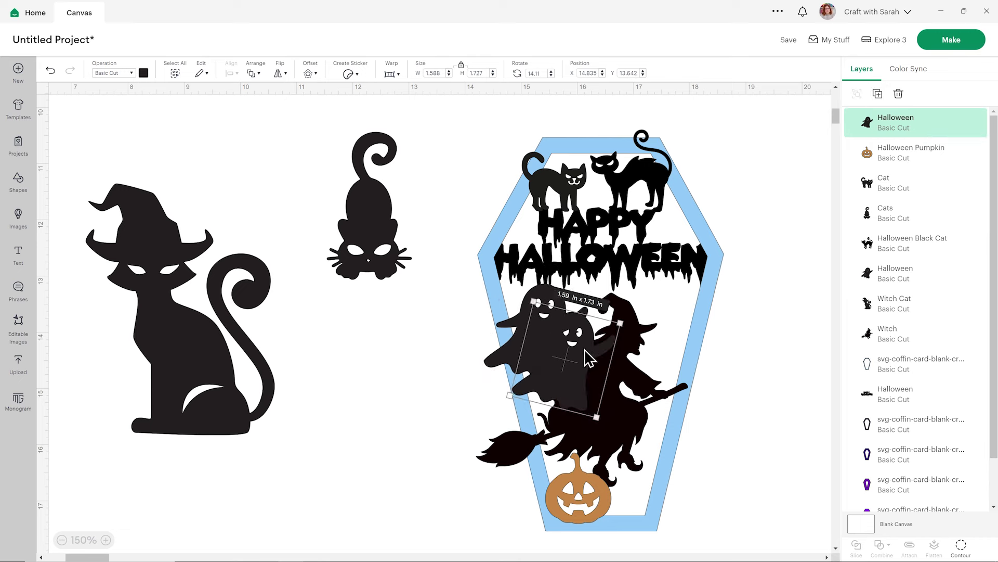
left_click_drag(591, 358, 732, 339)
left_click_drag(771, 286, 741, 264)
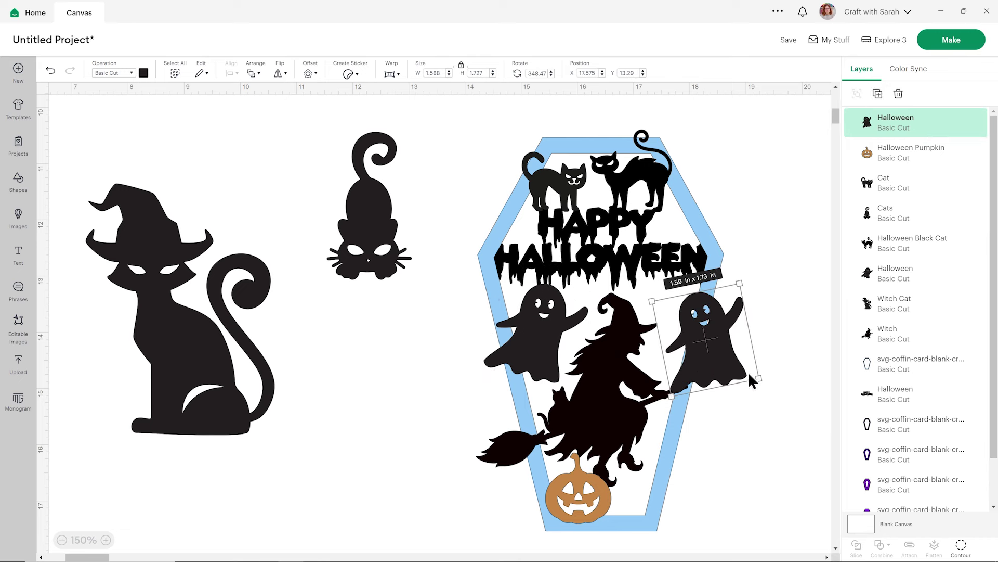
left_click_drag(758, 377, 693, 325)
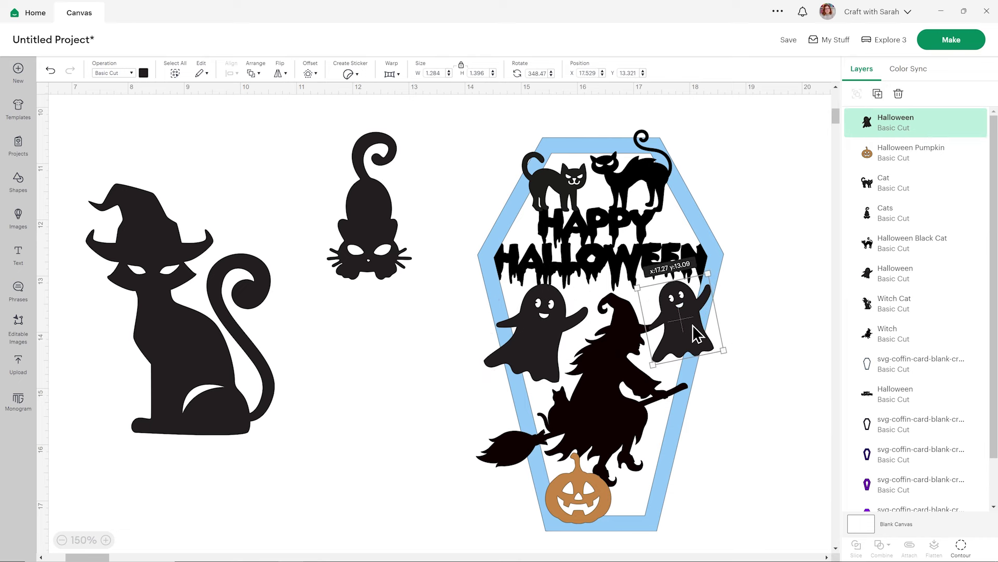
left_click(742, 310)
left_click(687, 323)
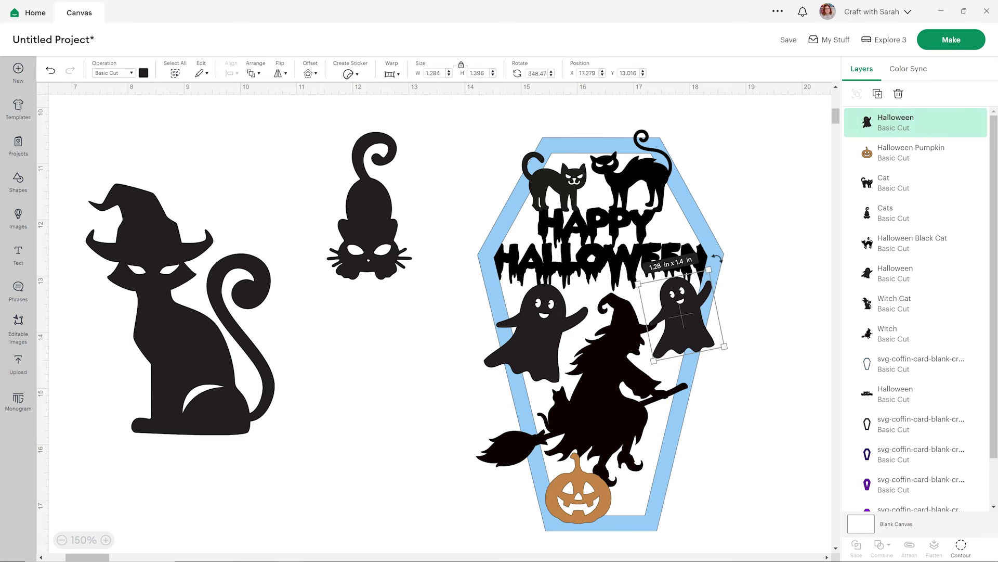
left_click(759, 330)
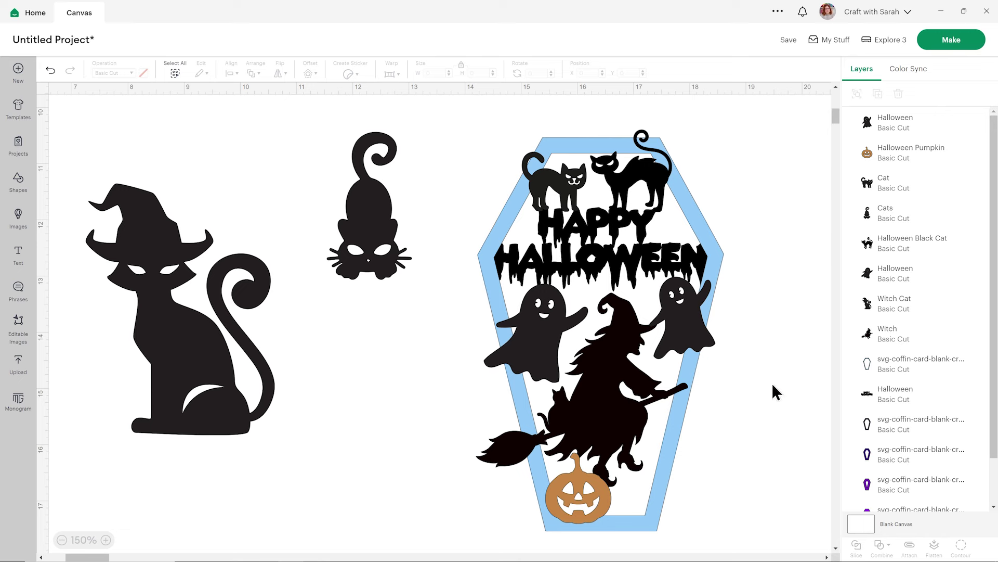
left_click_drag(372, 234, 236, 234)
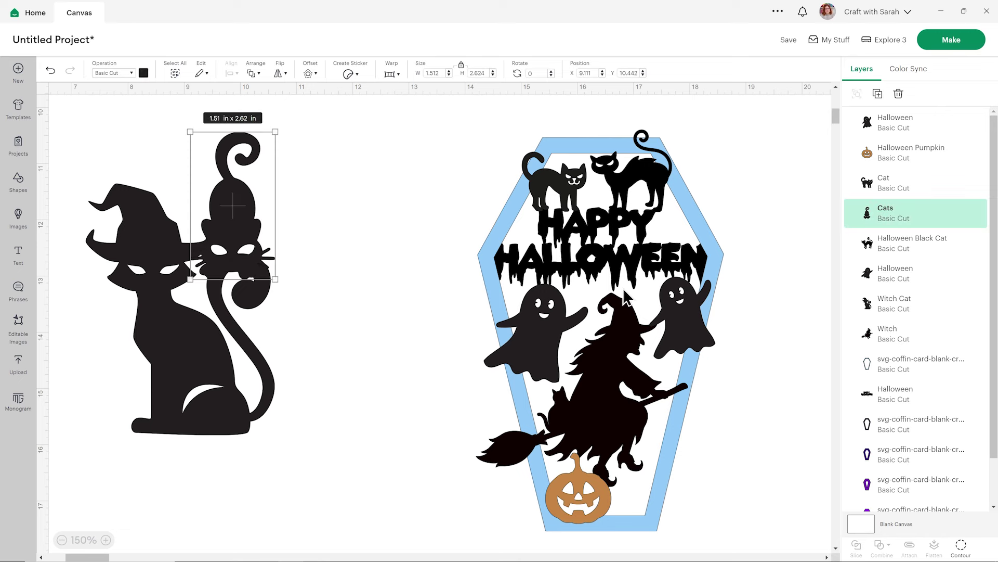
Unite all the coffin design pieces into one group colored light blue.
left_click_drag(458, 137, 709, 497)
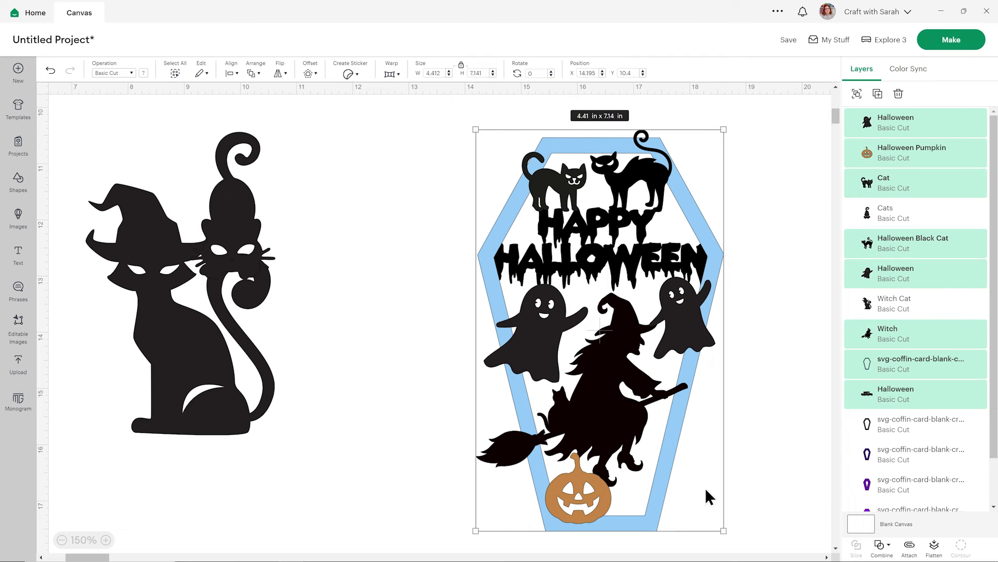
left_click(879, 543)
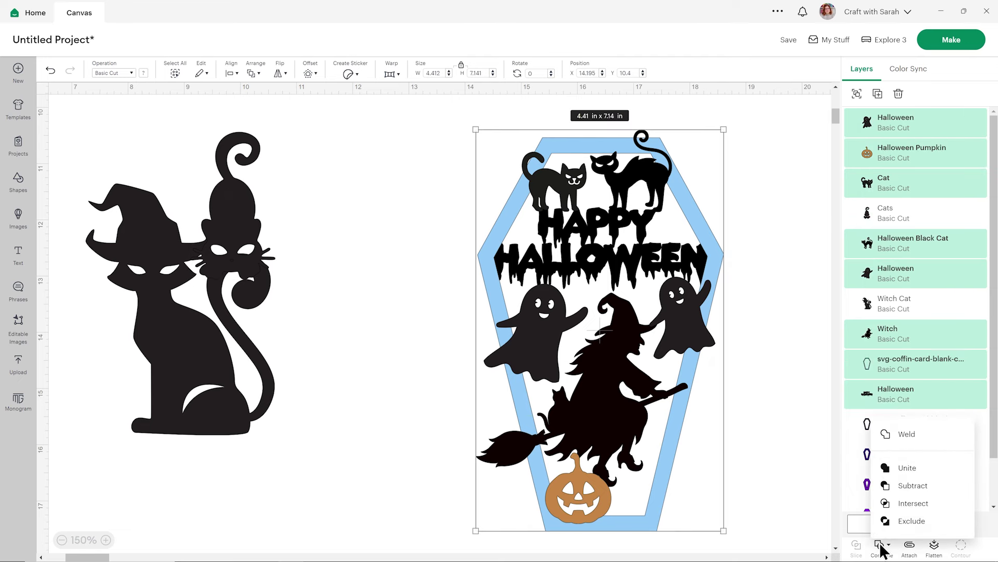
left_click(904, 468)
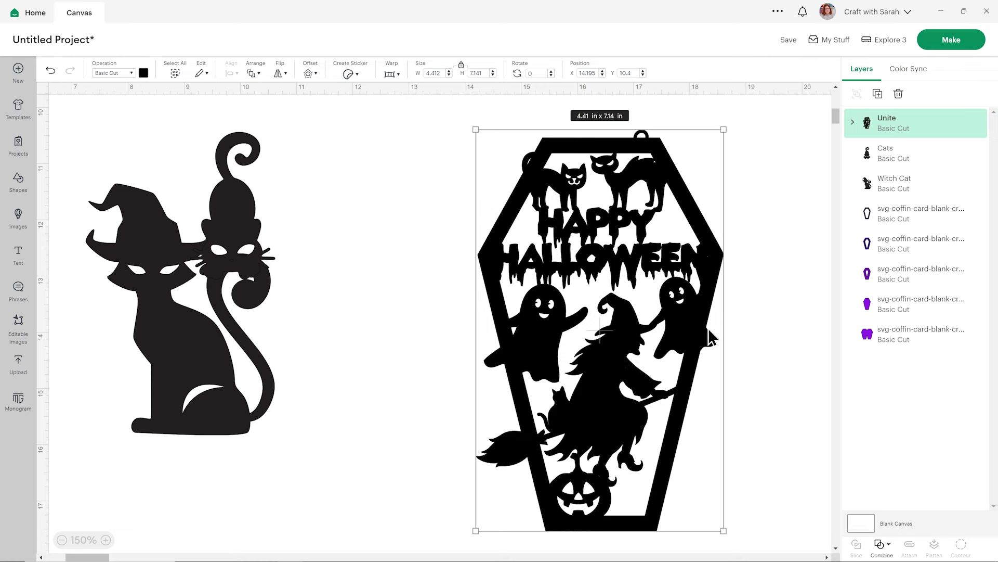
left_click(143, 73)
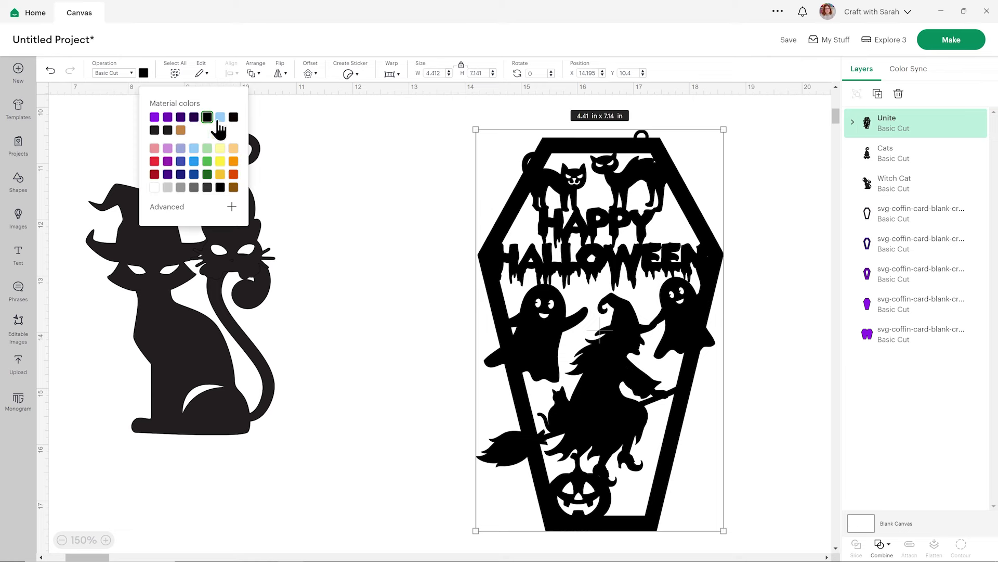
left_click(220, 116)
left_click(754, 214)
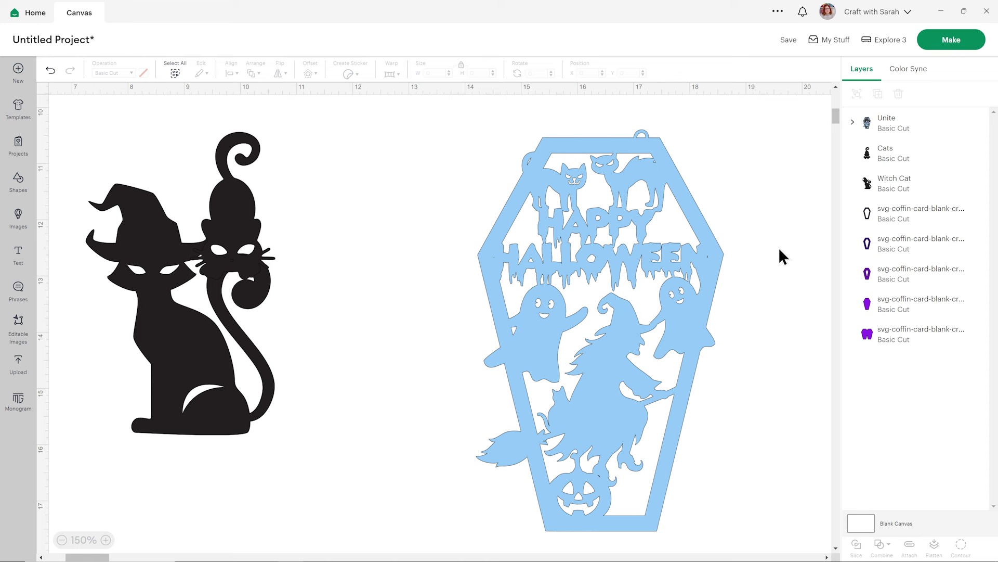
Inside the Unite group, enlarge and tilt the right-hand ghost slightly.
left_click(852, 123)
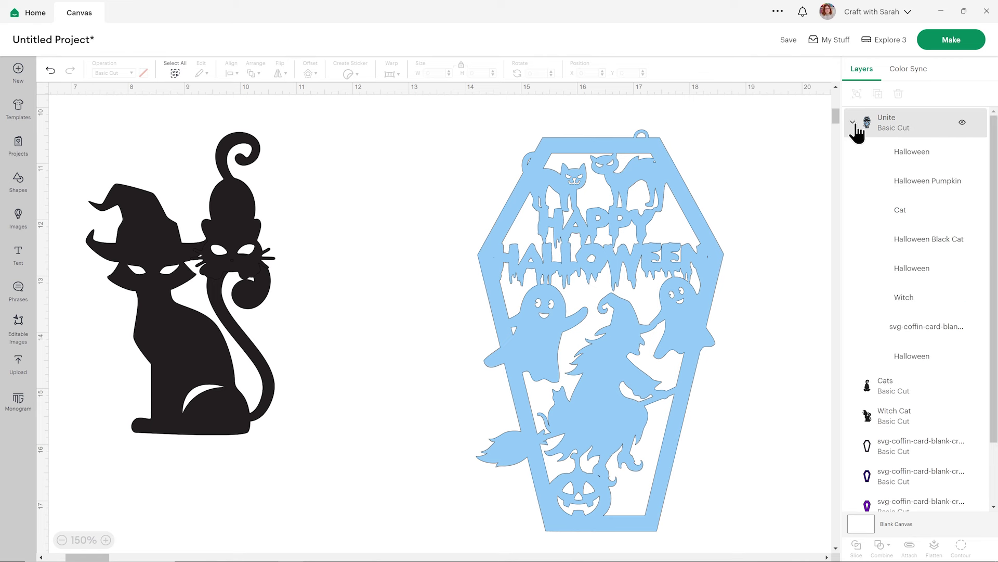
left_click(892, 154)
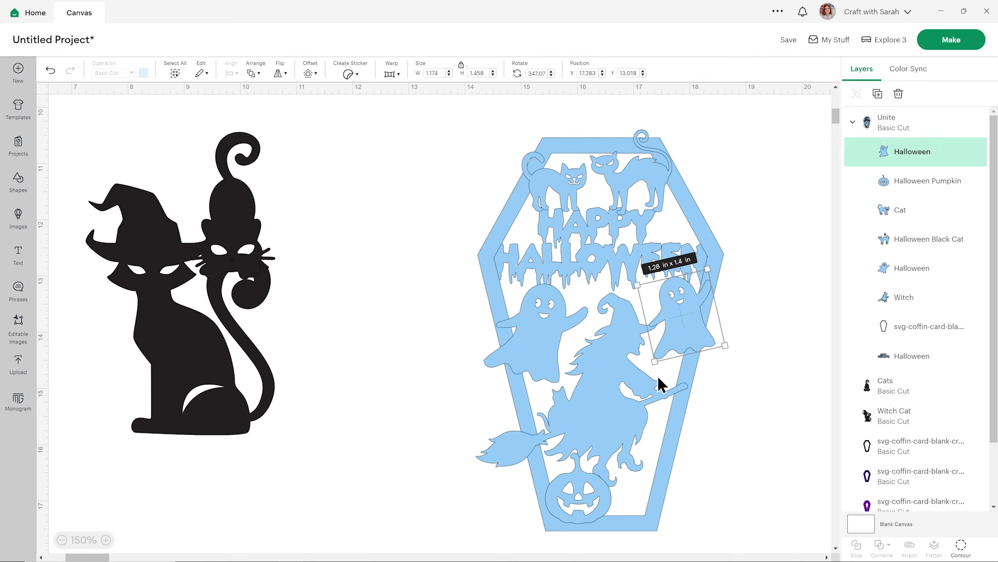
left_click_drag(654, 362, 651, 366)
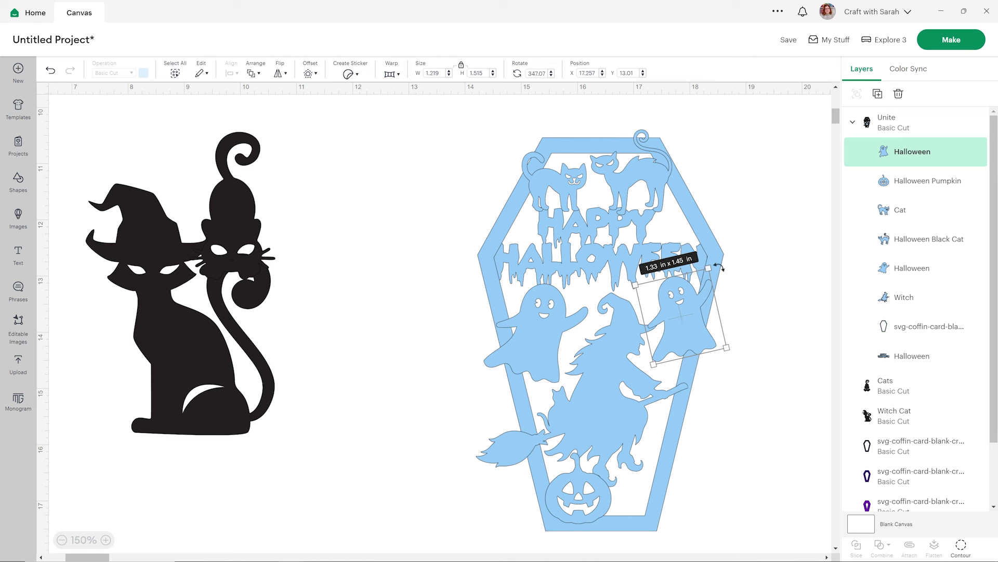
left_click_drag(715, 258, 717, 259)
left_click(798, 297)
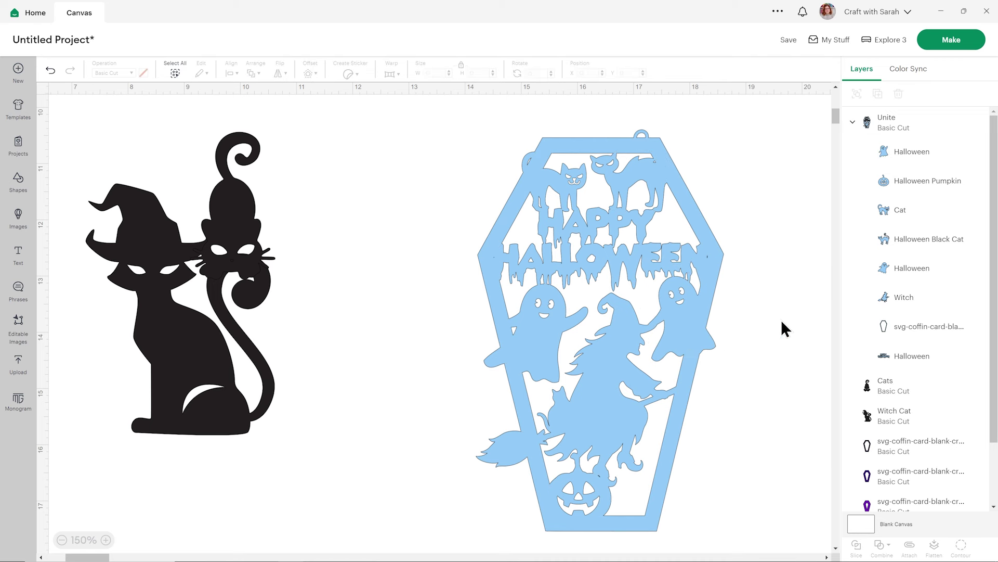
left_click(693, 322)
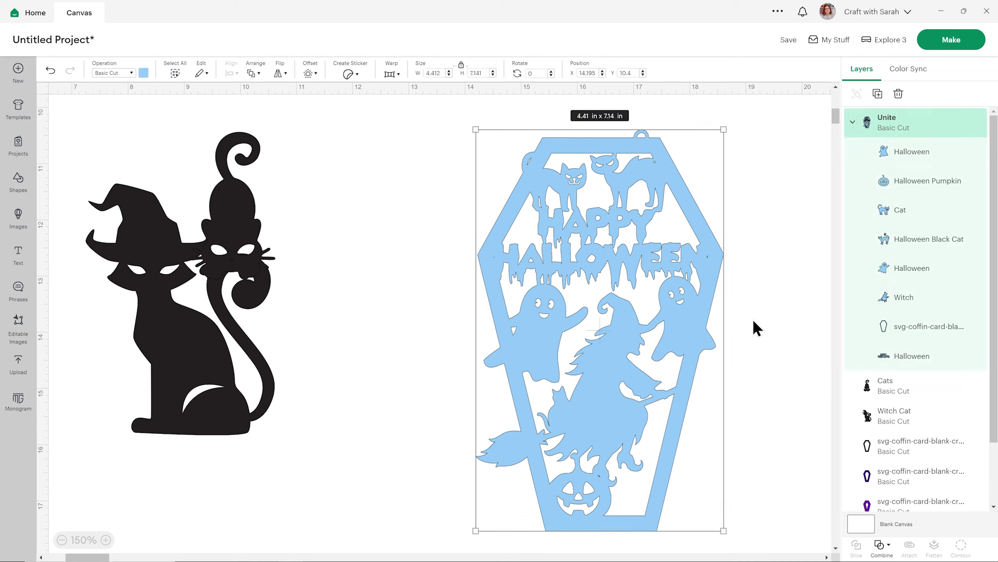
left_click(766, 318)
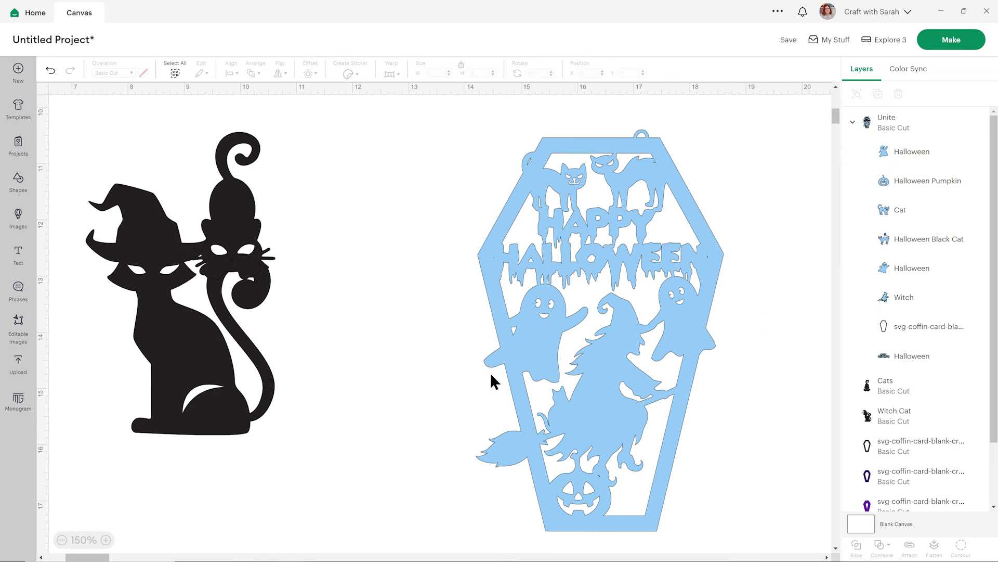
Duplicate the merged coffin design, move the copy left and hide it.
left_click(620, 378)
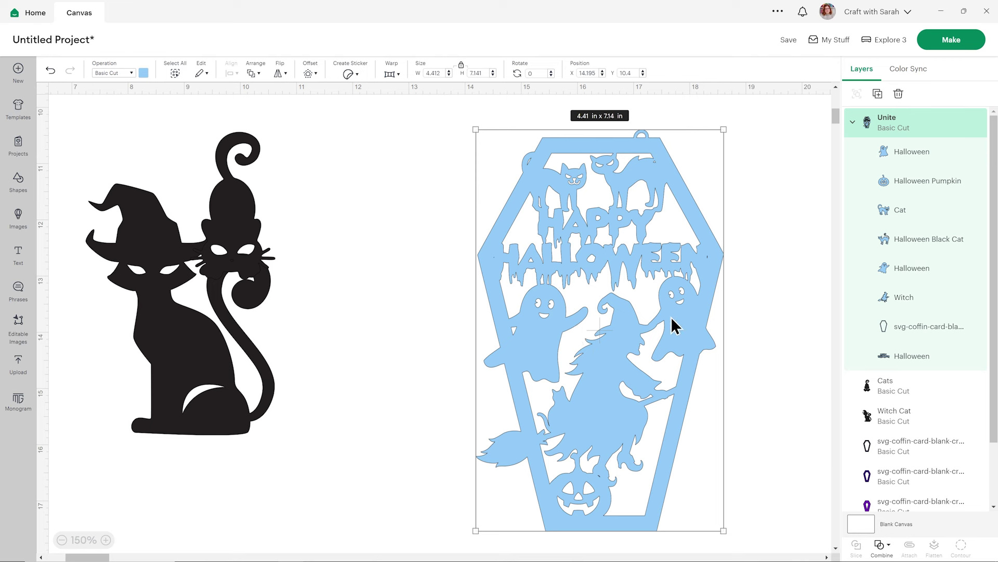
left_click(877, 95)
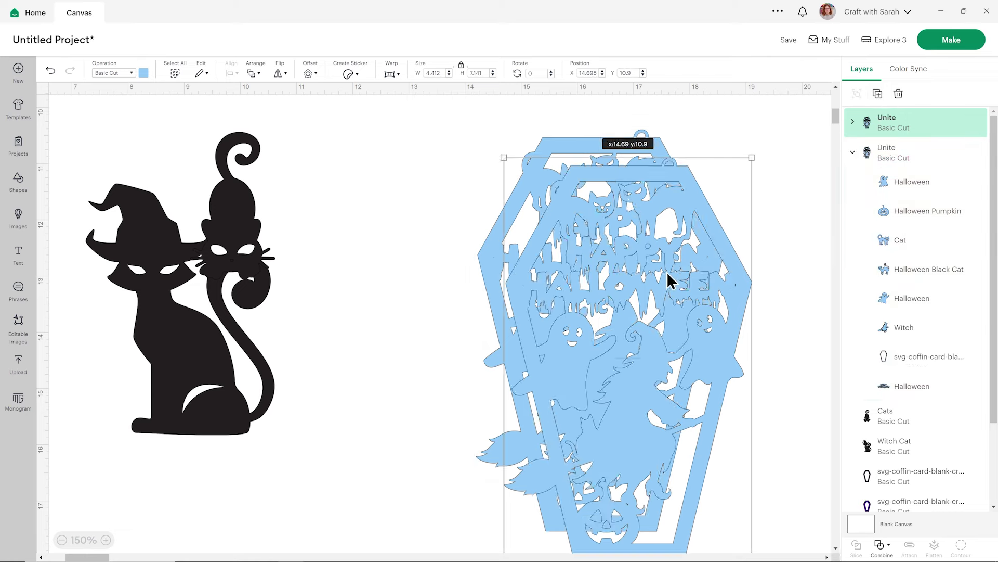
left_click_drag(668, 281, 285, 237)
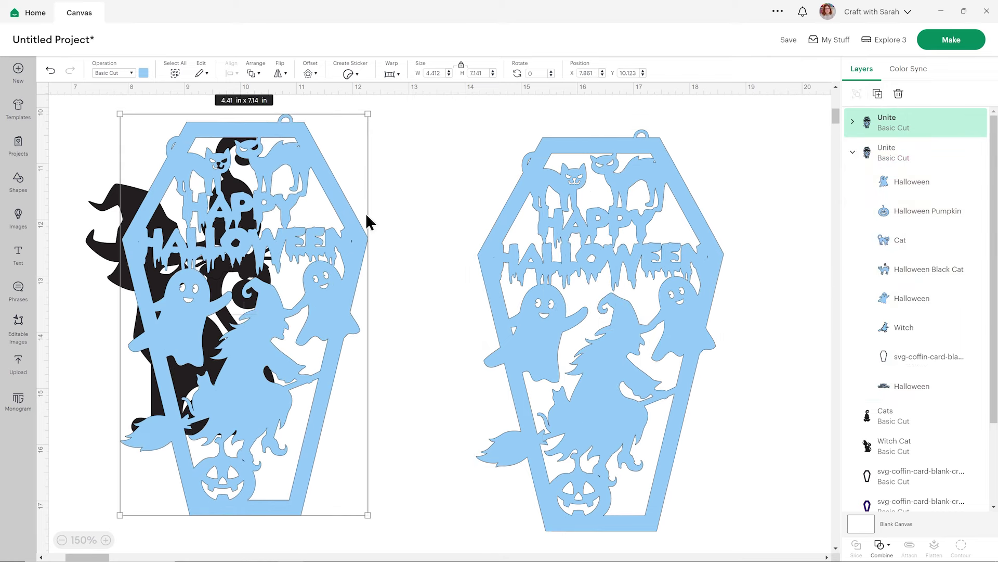
left_click(962, 122)
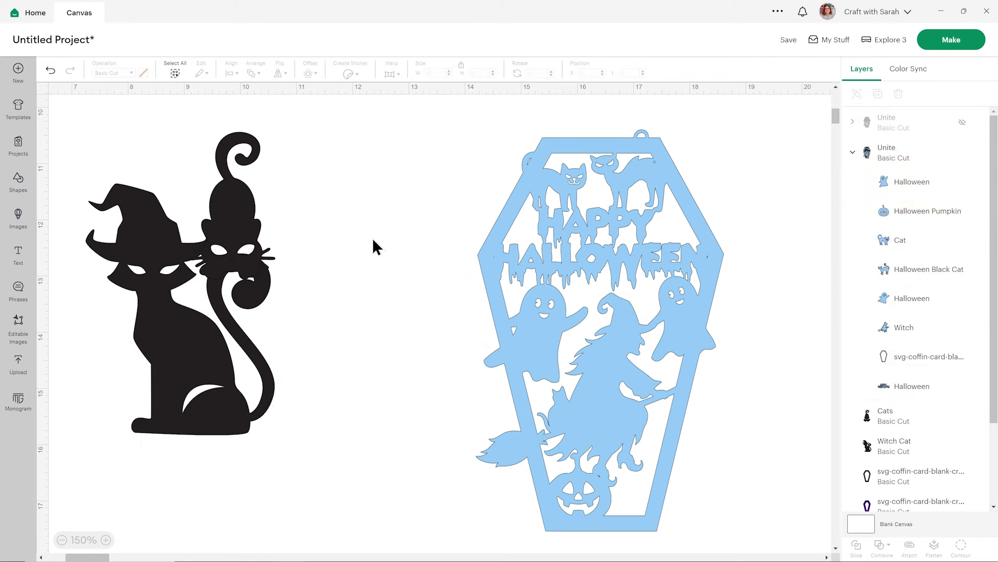
Undo Unite on the blue coffin design to separate its layers.
left_click(602, 302)
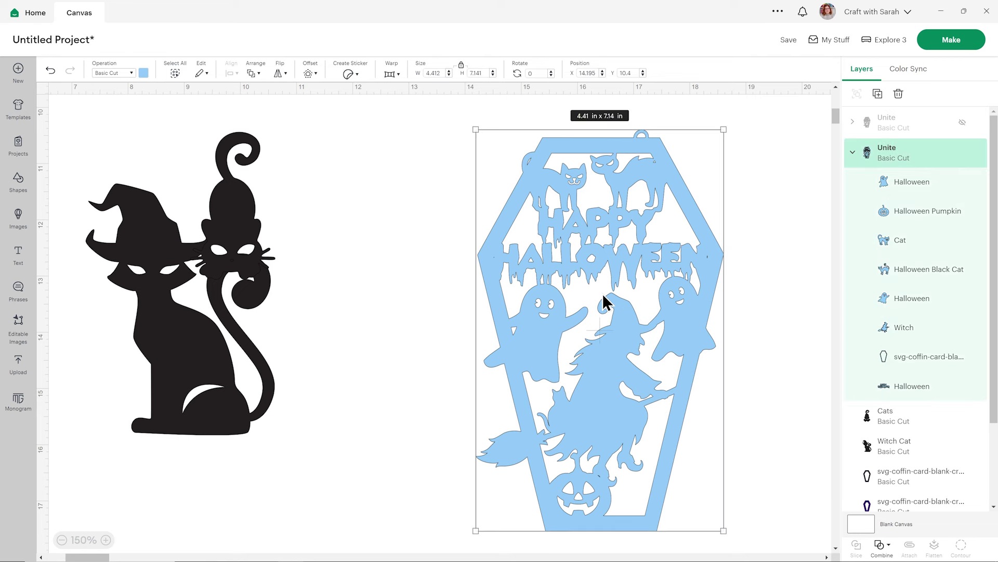
left_click(884, 544)
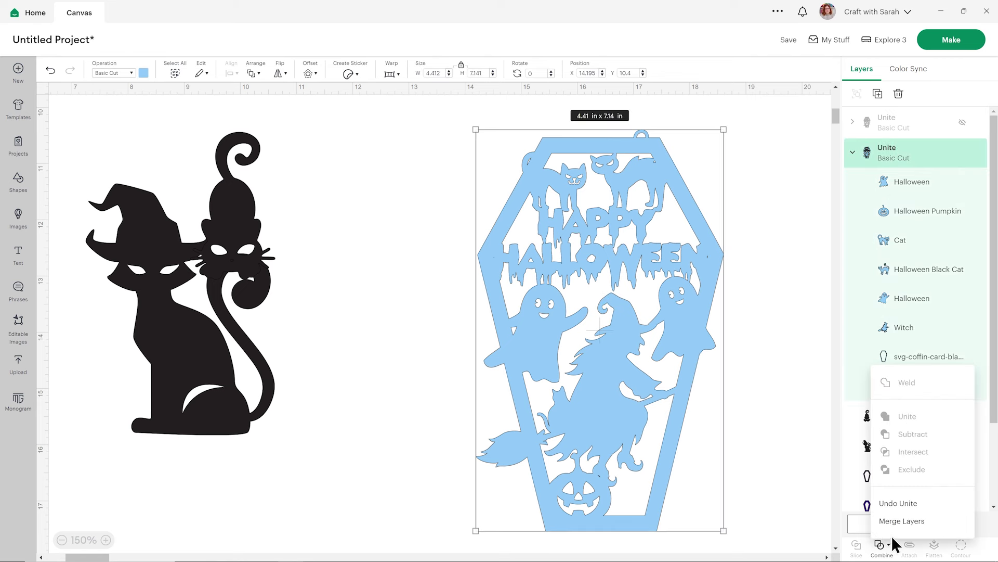
left_click(898, 503)
left_click(782, 378)
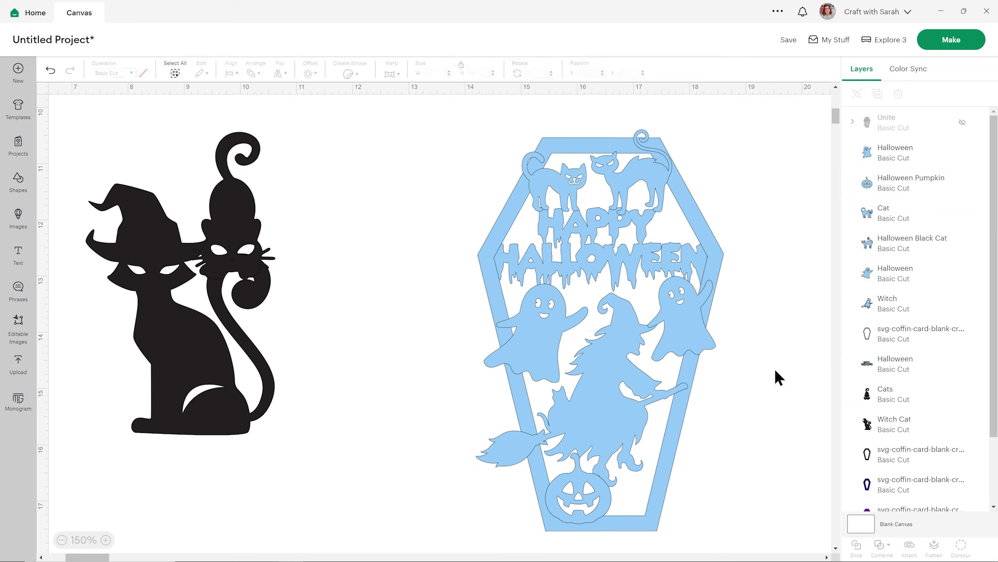
Make the coffin outline black and bring it to the front.
left_click(870, 335)
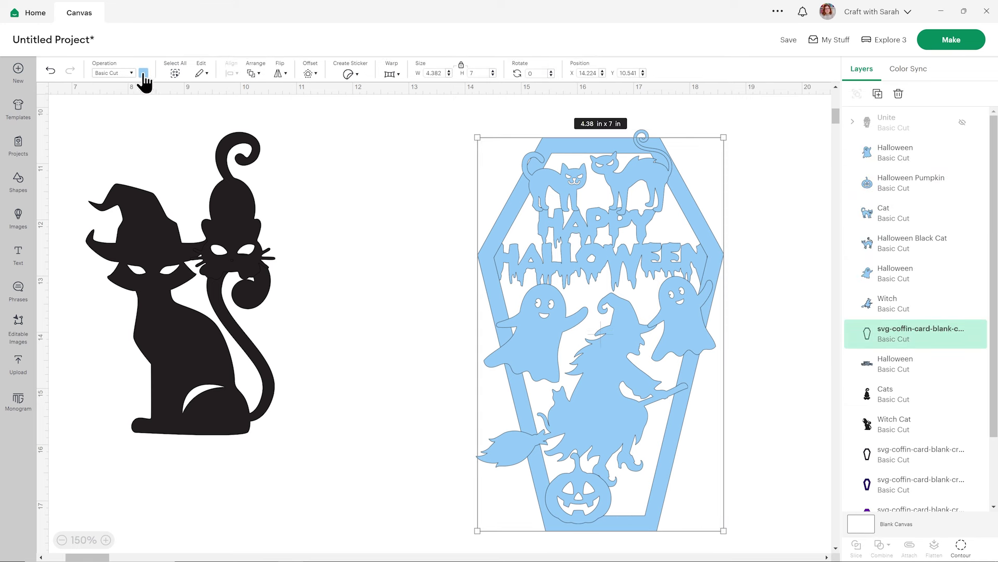
left_click(143, 73)
left_click(207, 117)
left_click(339, 176)
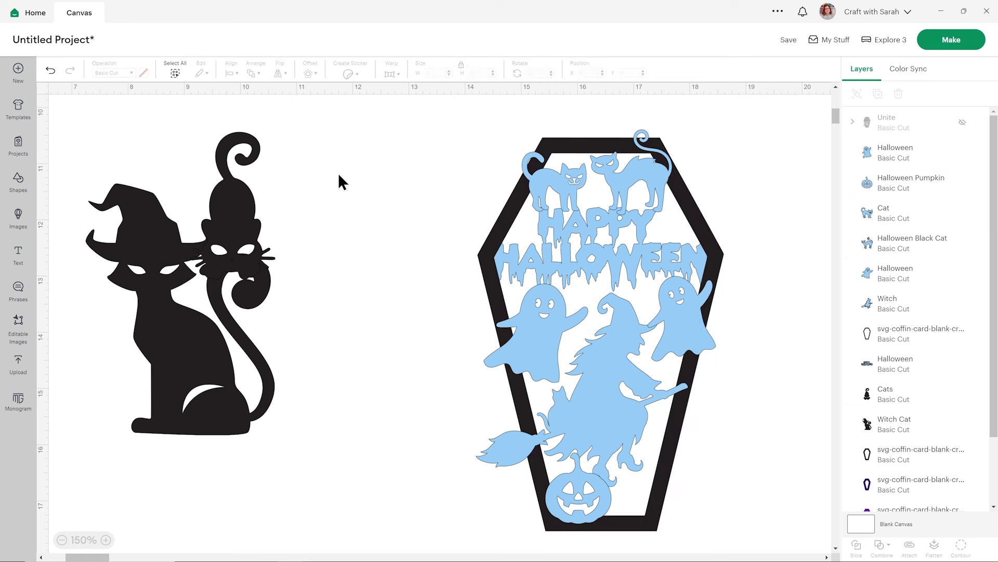
left_click(890, 343)
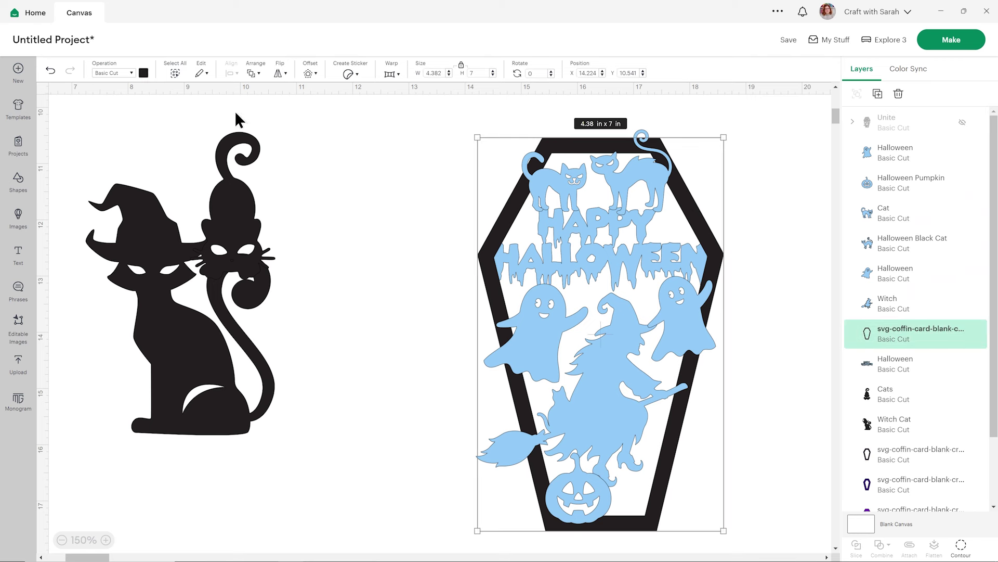
left_click(252, 74)
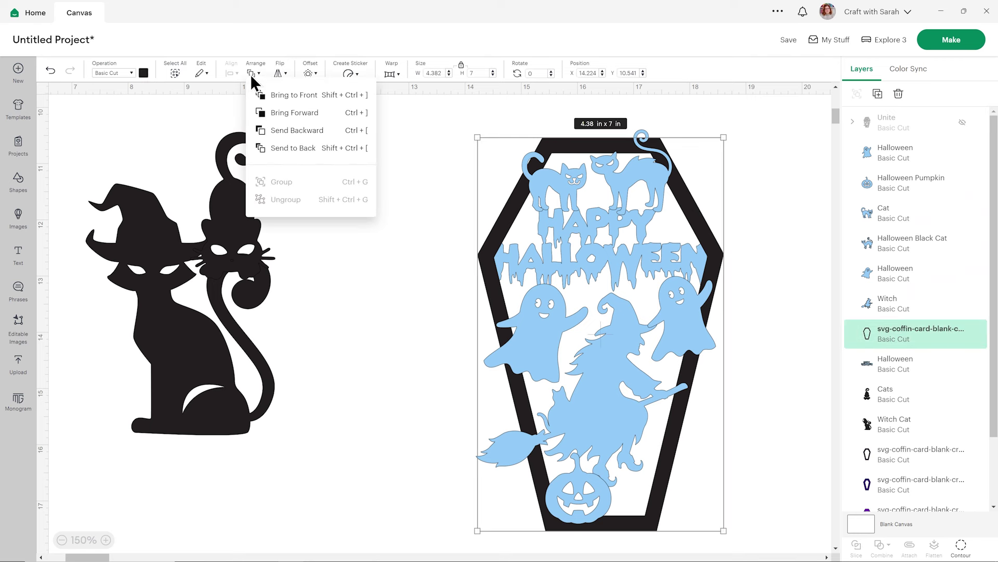
left_click(279, 96)
left_click(339, 136)
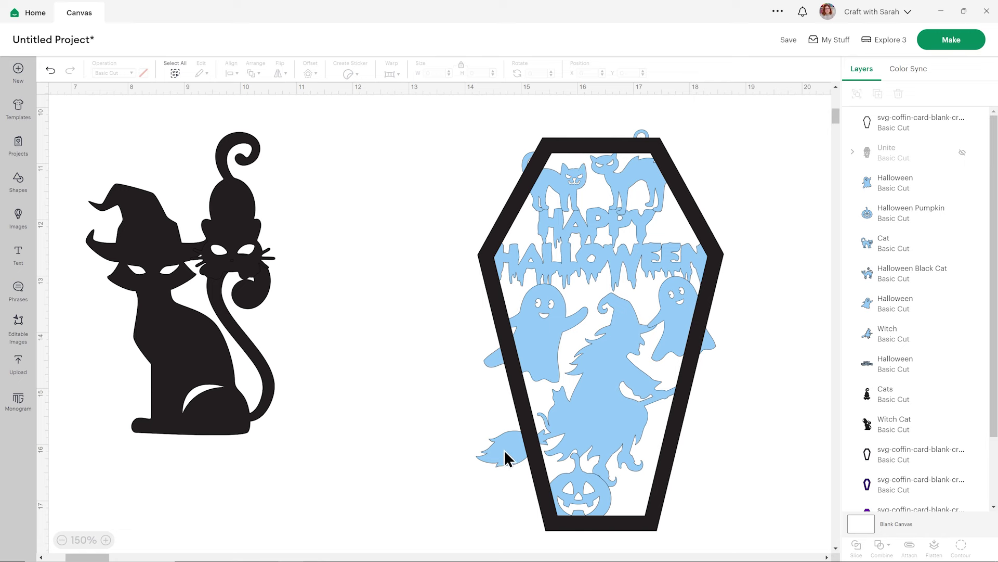
Delete both black cat images and weld the ghosts, pumpkin, cats, witch and Halloween text together.
left_click_drag(310, 201, 178, 281)
key("Delete")
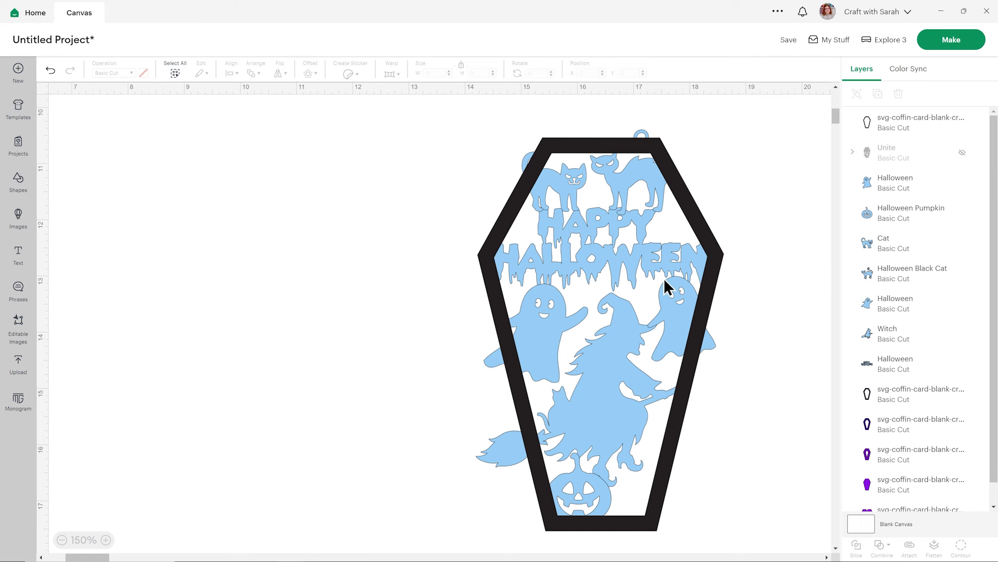
left_click(904, 189)
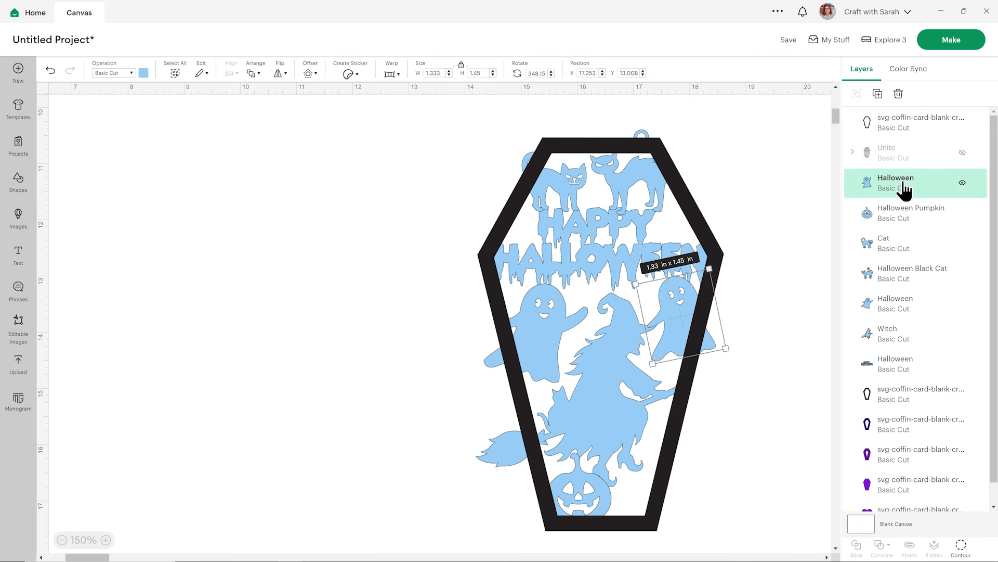
left_click(903, 227, "shift")
left_click(901, 245, "shift")
left_click(889, 284, "shift")
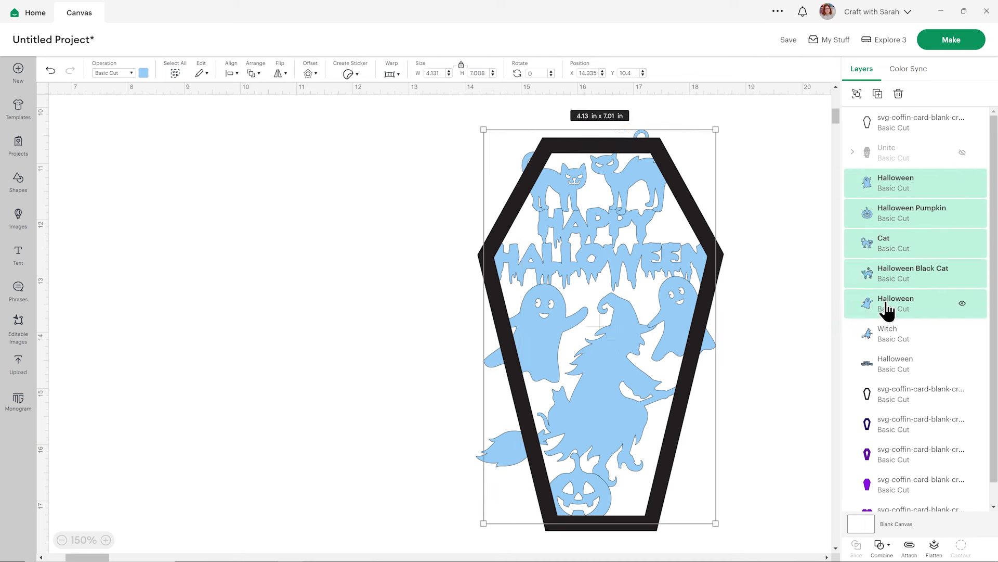
left_click(887, 311, "shift")
left_click(887, 339, "shift")
left_click(890, 367, "shift")
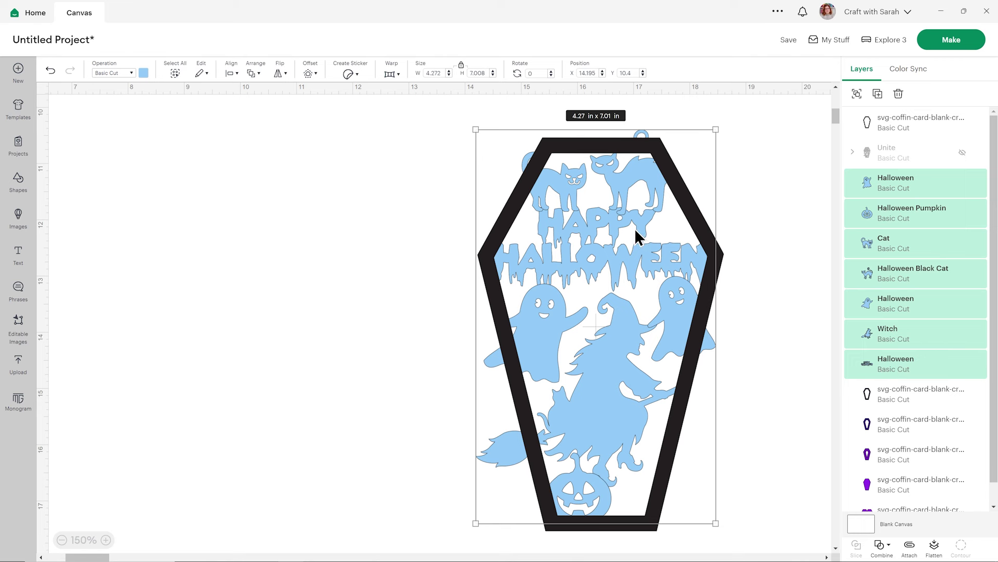
left_click(883, 545)
left_click(918, 438)
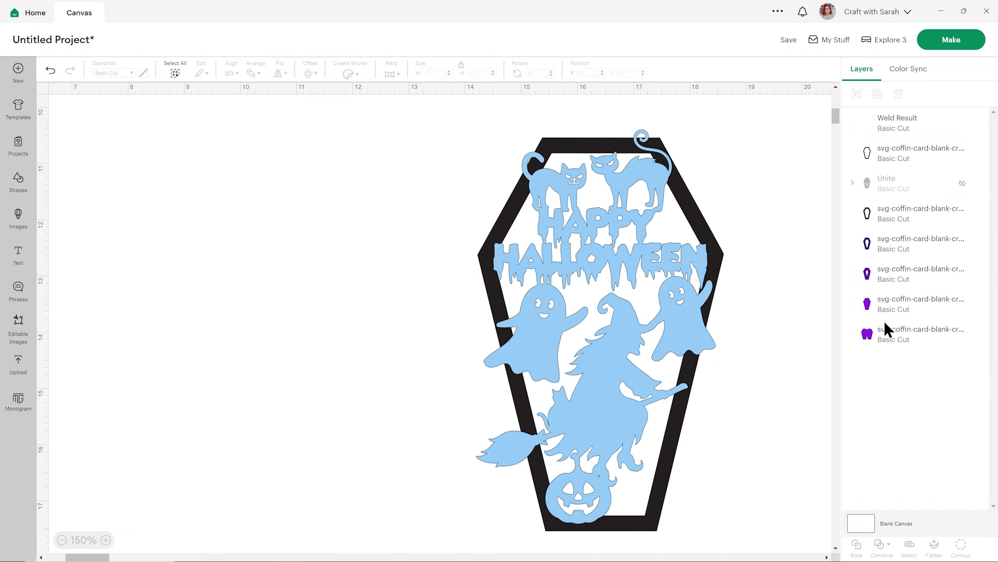
Stack the coffin layer above Weld Result.
left_click(660, 269)
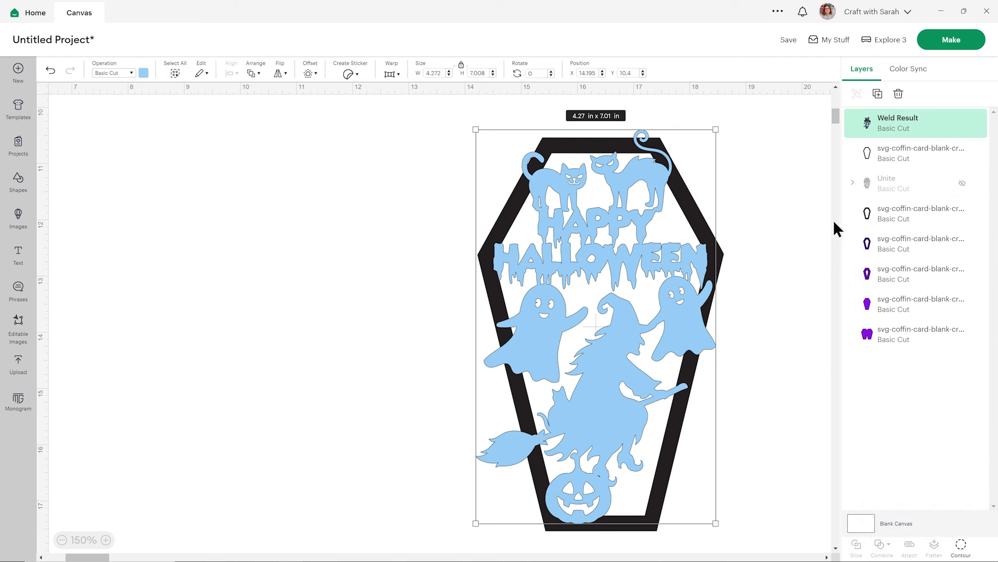
left_click_drag(887, 155, 894, 117)
left_click(785, 197)
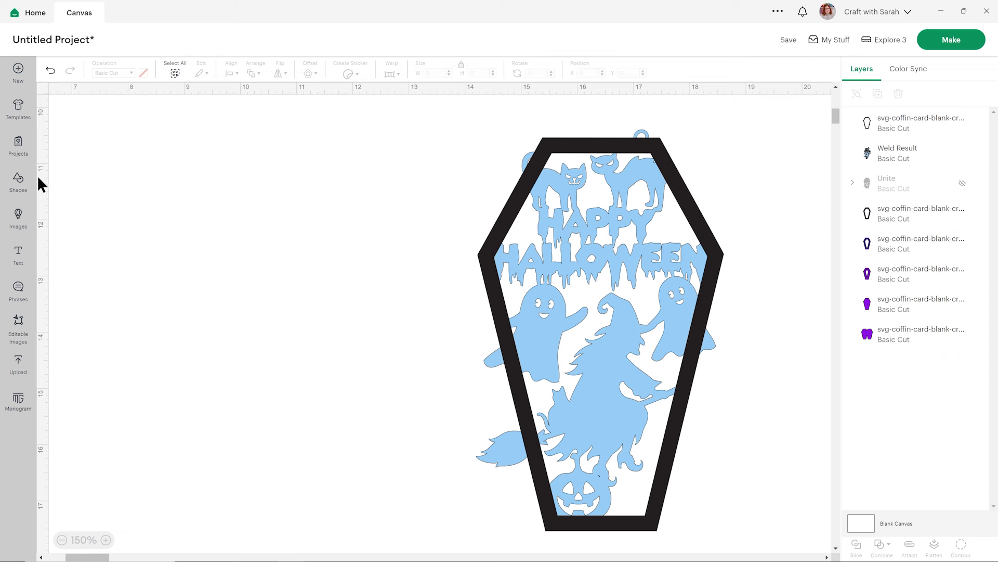
Add a pale yellow square and flatten it into a bar over the coffin top.
left_click(20, 182)
left_click(157, 255)
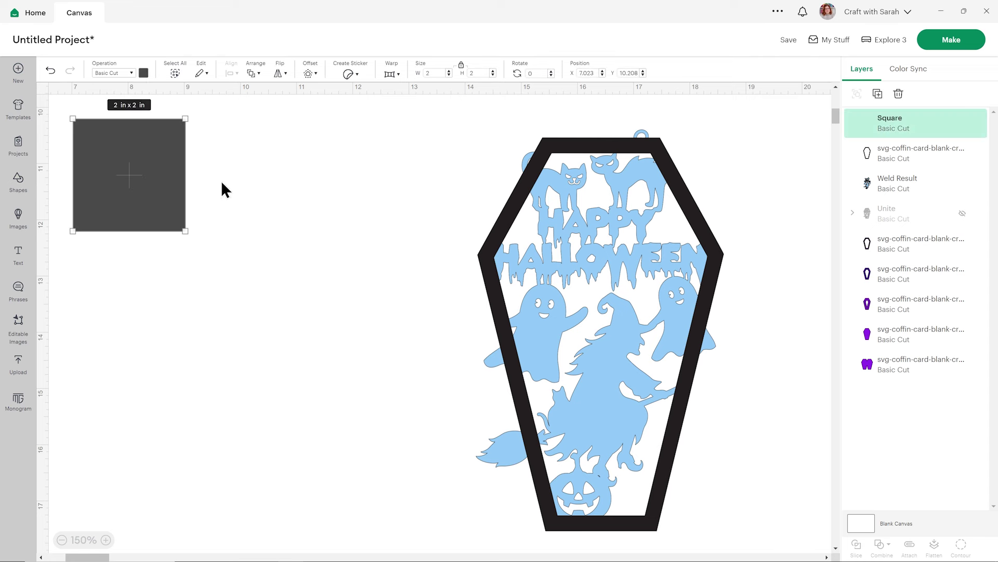
left_click(145, 73)
left_click(220, 137)
left_click_drag(130, 150, 354, 289)
left_click_drag(377, 258, 695, 127)
left_click(760, 149)
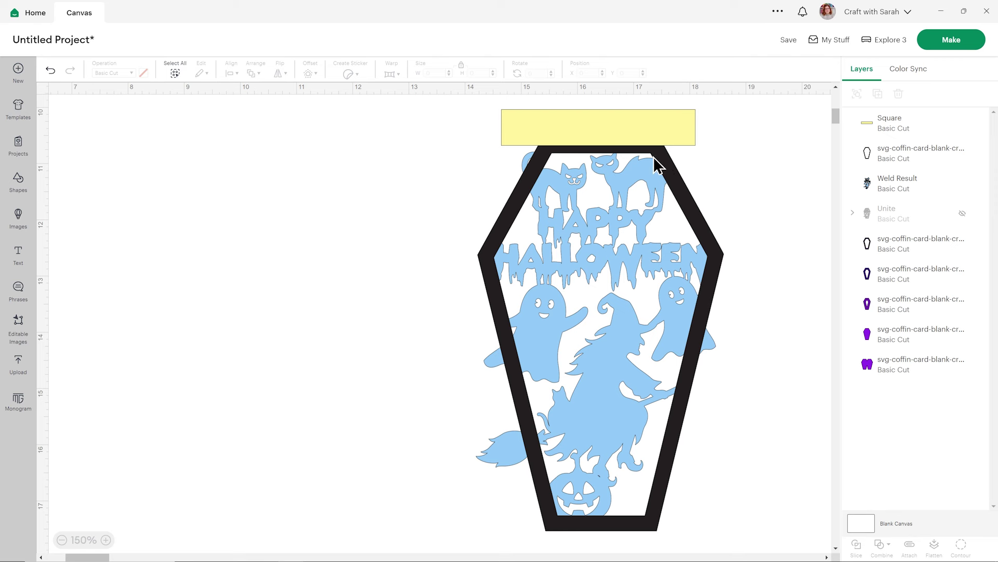
mouse_move(671, 128)
left_mouse_down()
mouse_move(674, 143)
mouse_move(660, 129)
mouse_move(661, 144)
left_mouse_up()
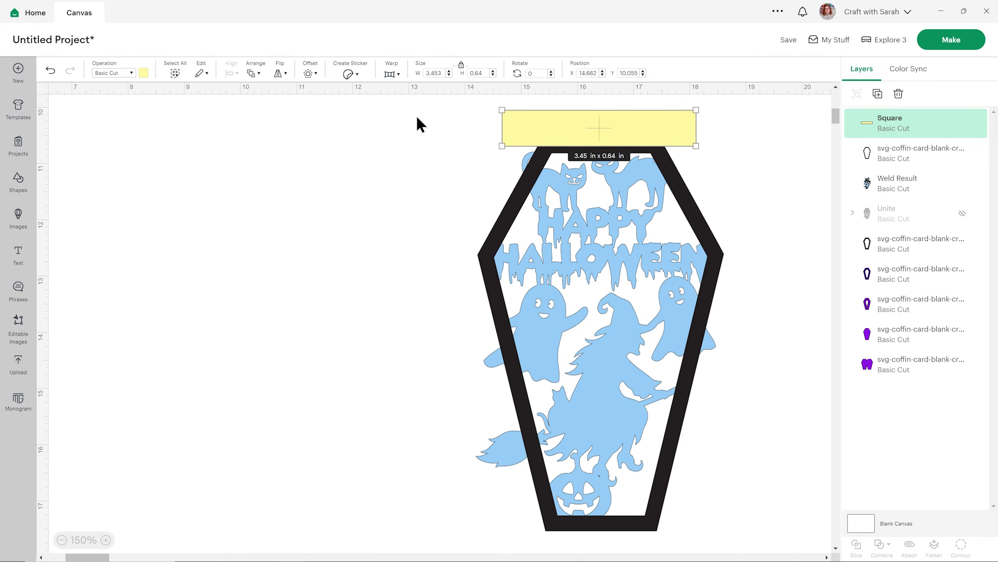
Duplicate the bar and tilt the copy over the coffin's upper-left edge.
left_click(878, 94)
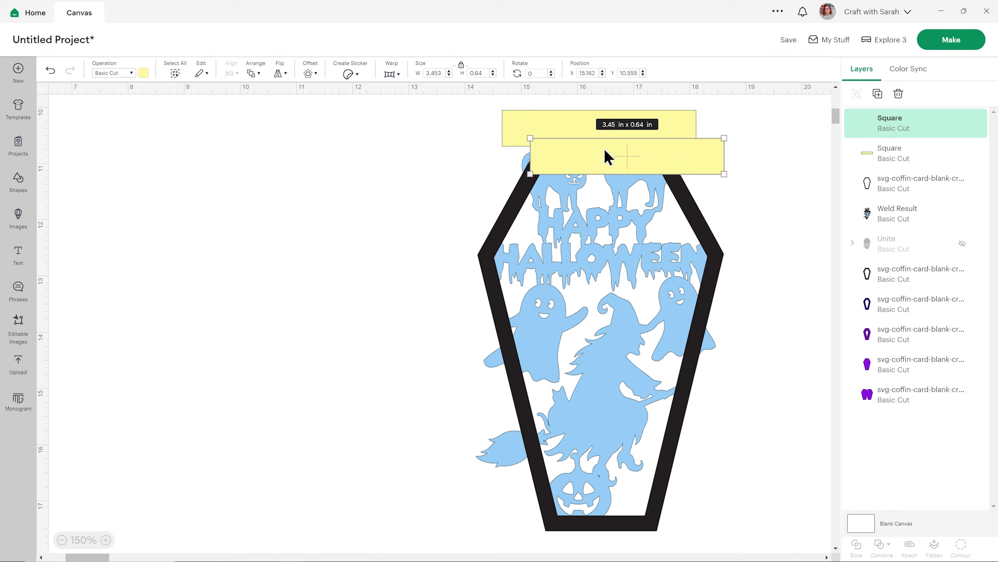
left_click_drag(728, 123, 711, 103)
left_click_drag(653, 161, 454, 199)
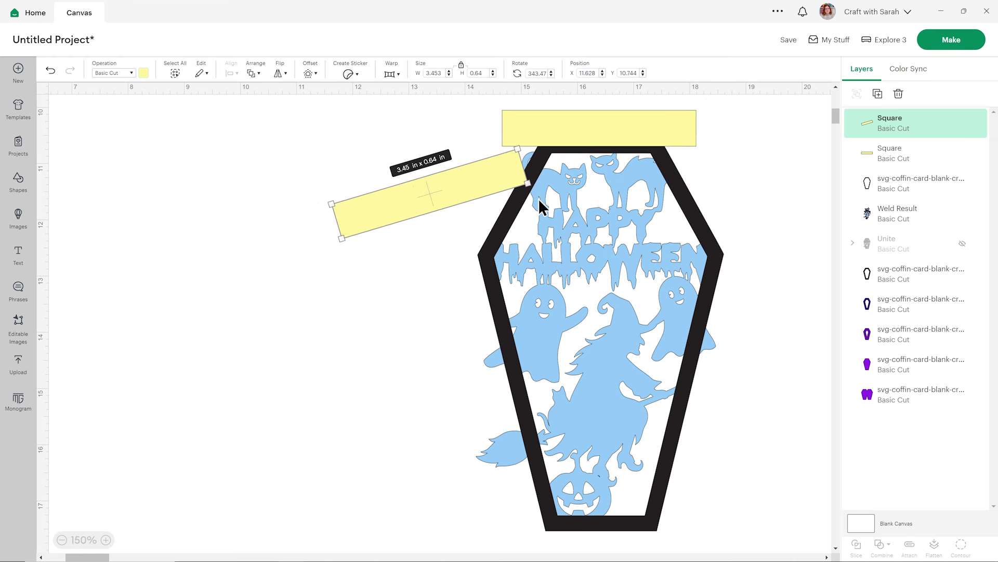
left_click_drag(513, 140, 525, 109)
left_click_drag(451, 173, 498, 186)
left_click_drag(566, 134, 542, 131)
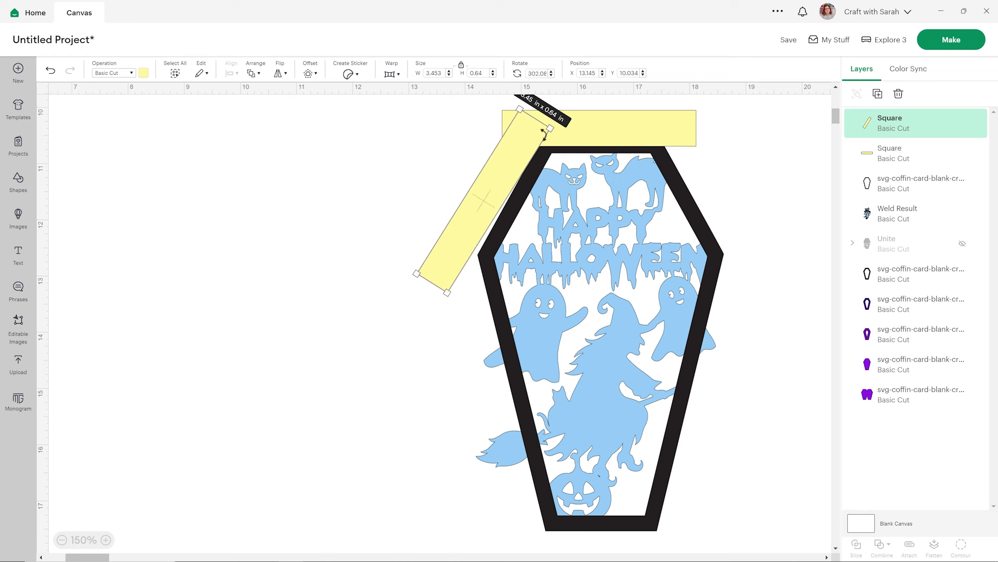
left_click_drag(512, 172, 520, 175)
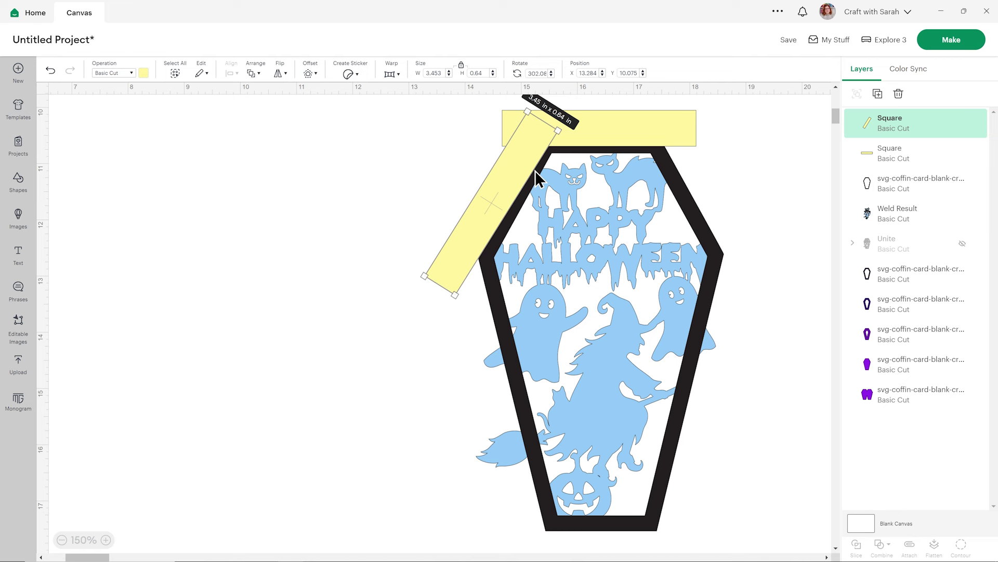
Duplicate and widen another bar, rotating it over the coffin's right edge.
left_click(878, 94)
left_click_drag(549, 217, 758, 379)
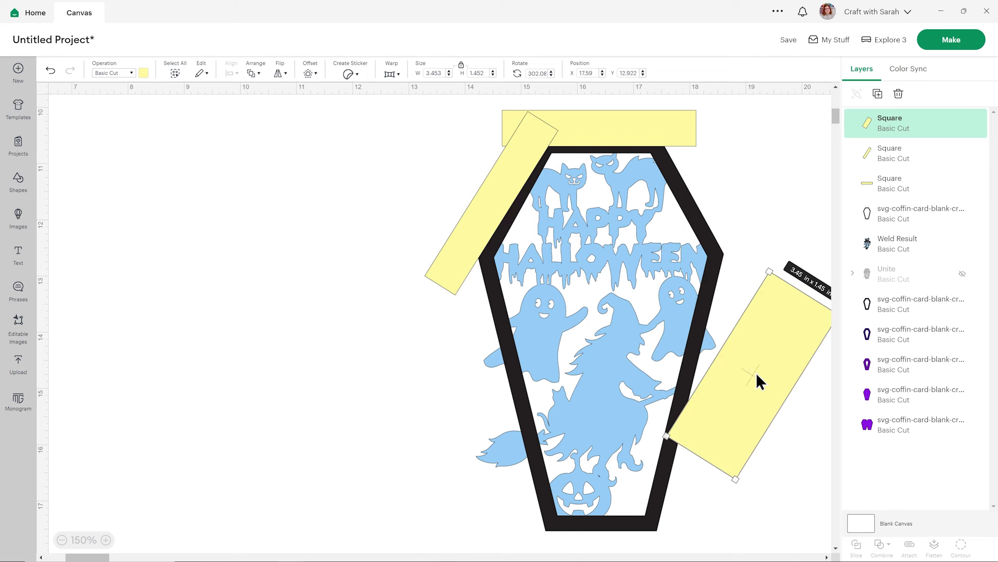
left_click_drag(768, 257, 725, 250)
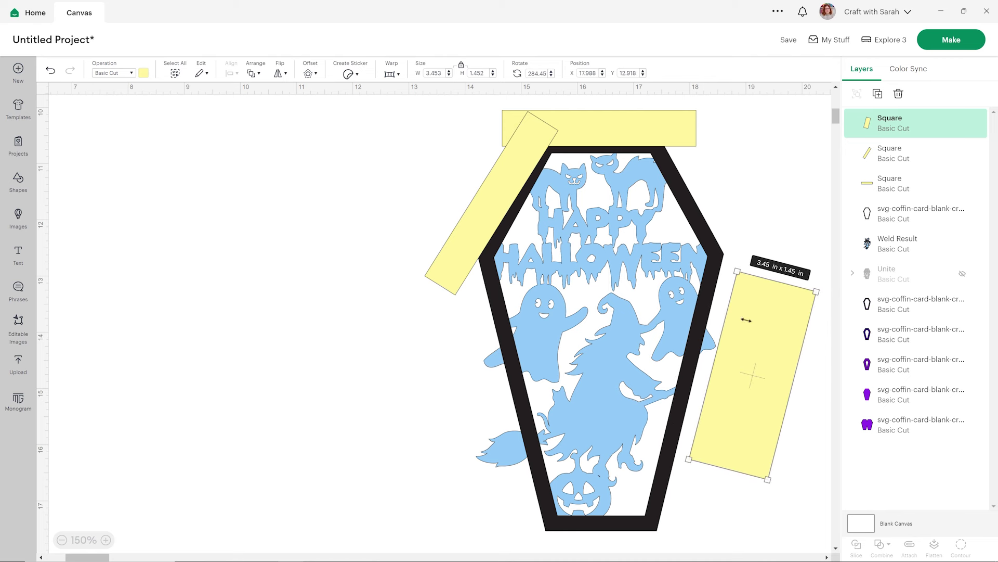
left_click_drag(748, 325, 731, 316)
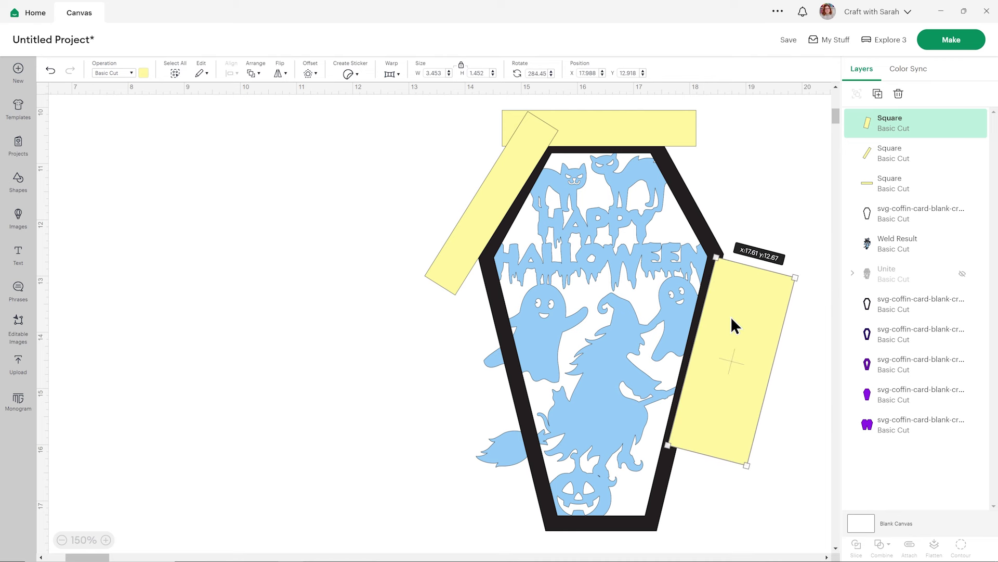
Add a fourth bar, 5.195 by 1.452 in, angled along the coffin's lower-left edge.
left_click(878, 95)
left_click_drag(761, 371, 388, 180)
left_click_drag(461, 189, 378, 156)
left_click_drag(366, 277, 478, 342)
left_click_drag(474, 247, 478, 239)
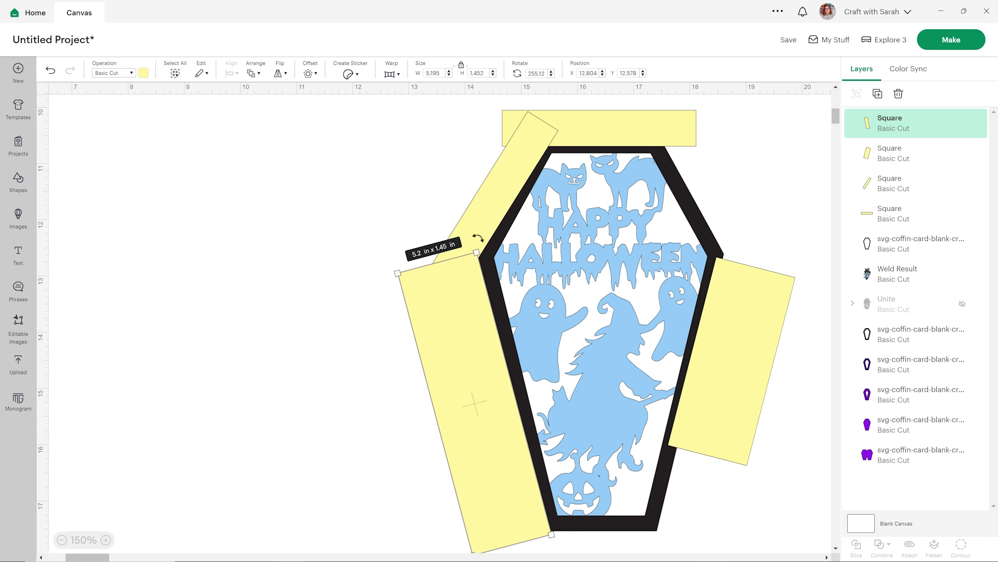
left_click_drag(463, 320, 469, 319)
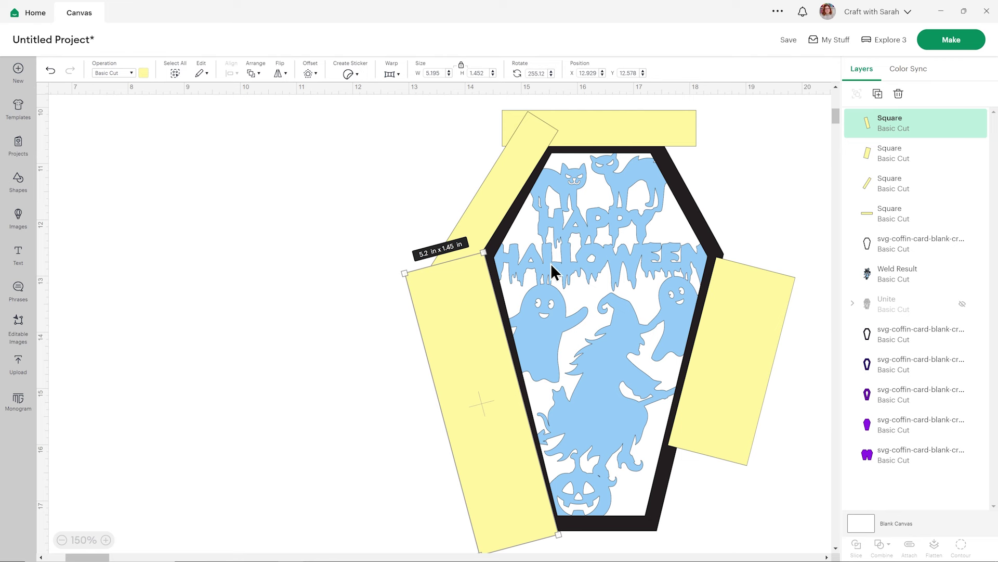
Weld the four rectangles into one shape and select it with the Halloween design for slicing.
left_click(916, 155, "shift")
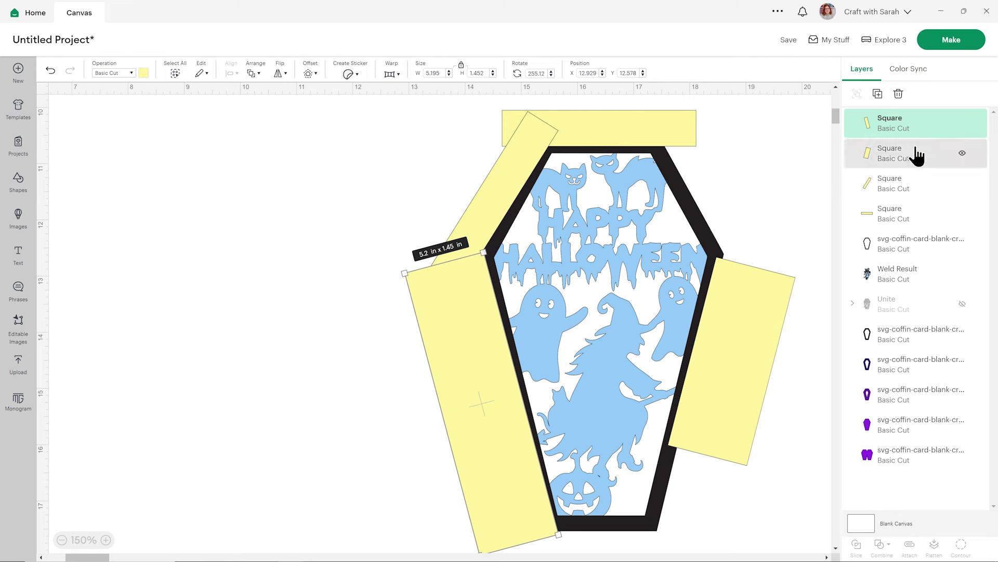
left_click(914, 183, "shift")
left_click(905, 210, "shift")
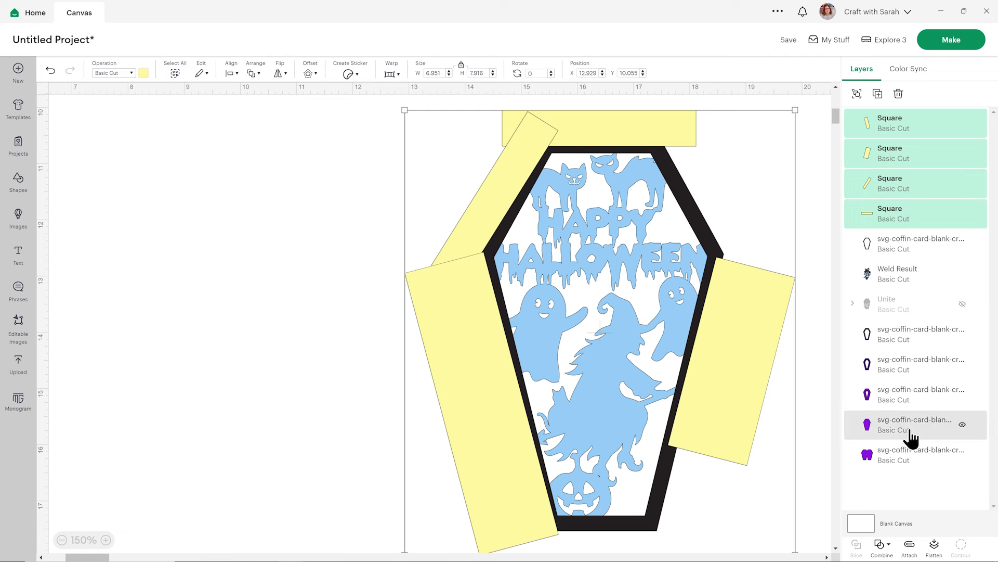
left_click(881, 545)
left_click(912, 440)
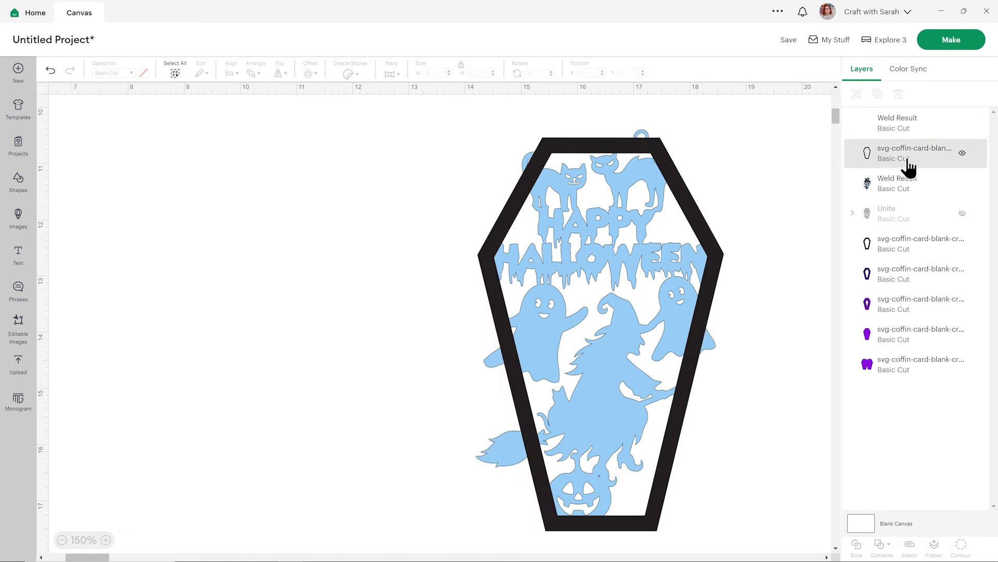
left_click(898, 131)
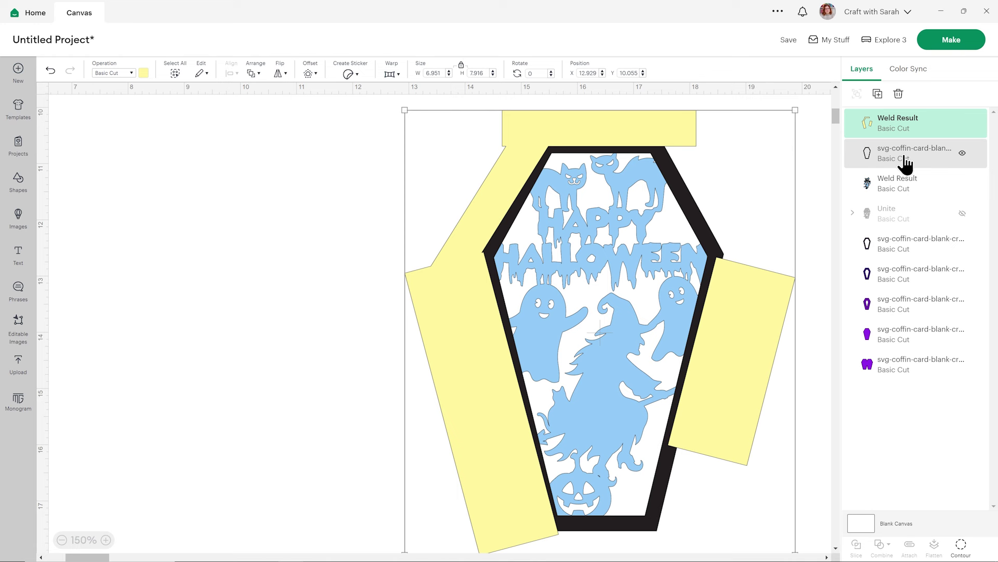
left_click(898, 187, "shift")
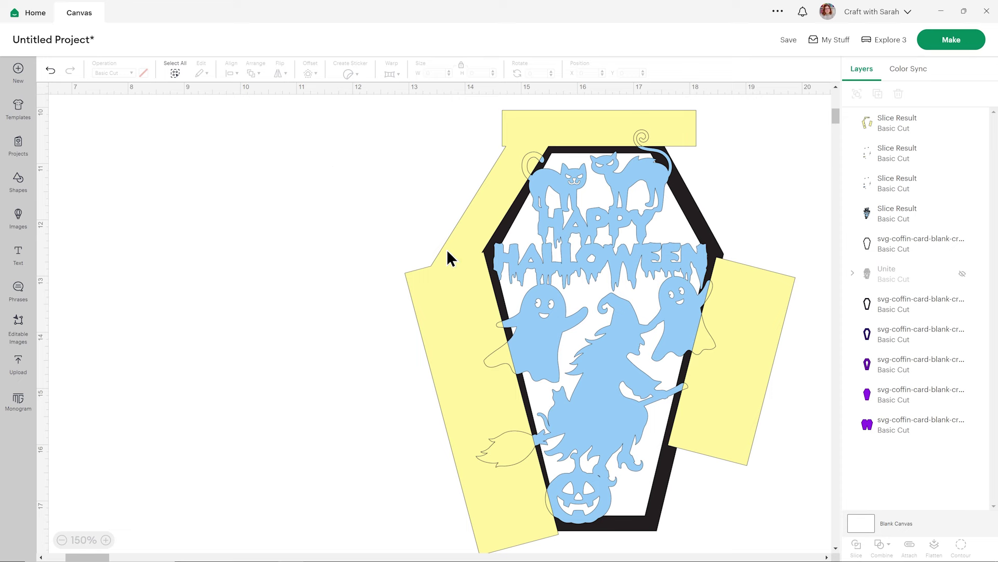
Delete the yellow leftovers and cut-off blue pieces left after the slice.
left_click_drag(448, 248, 162, 280)
key("Delete")
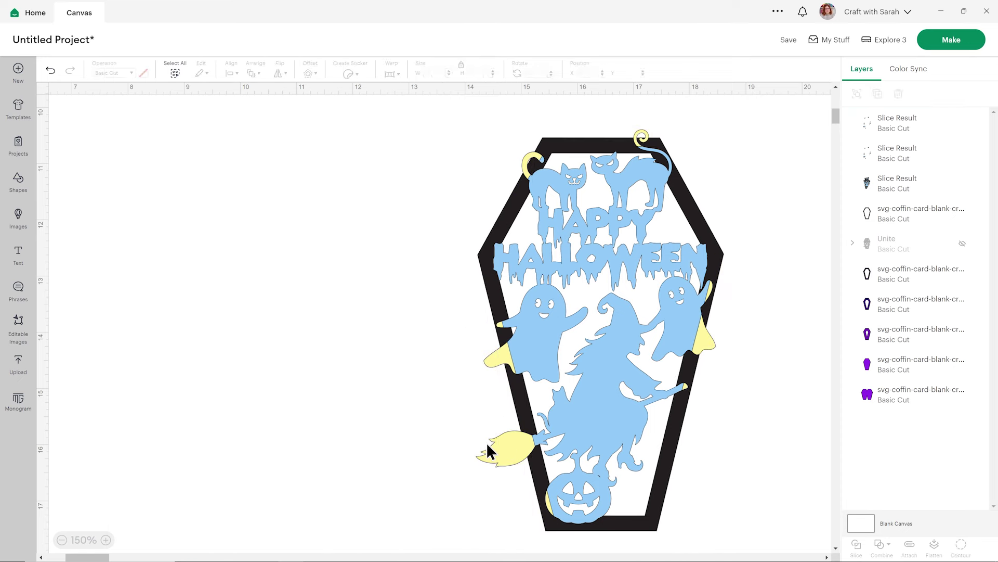
left_click_drag(487, 445, 214, 457)
key("Delete")
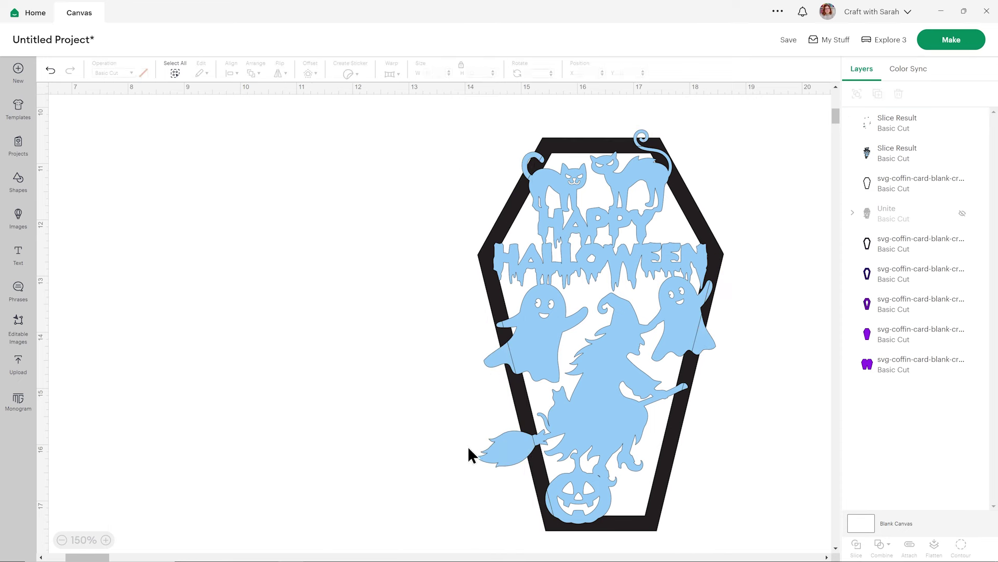
left_click_drag(482, 453, 212, 445)
key("Delete")
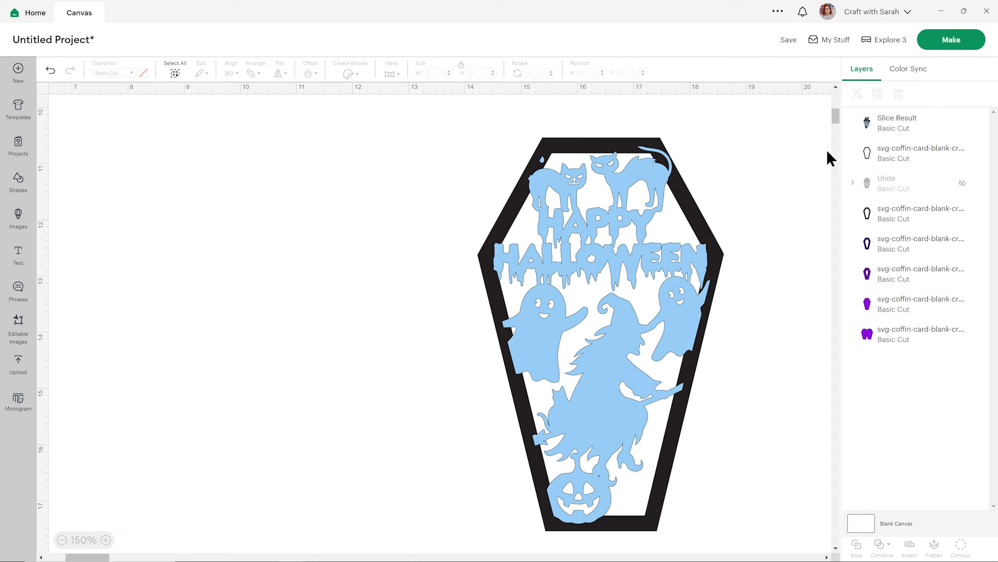
Weld the trimmed Halloween design with the coffin outline and colour the Weld Result light blue.
left_click(605, 280)
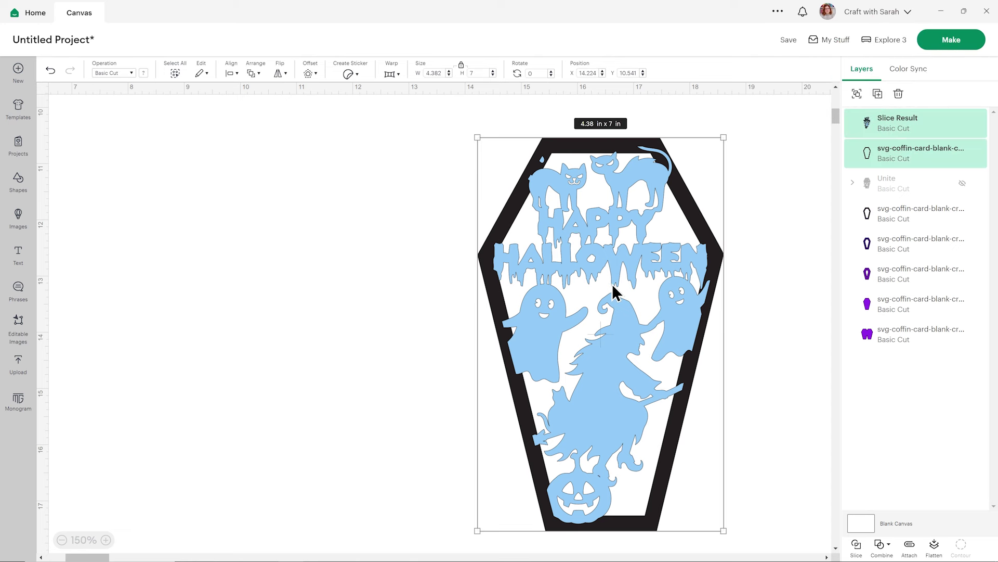
left_click(882, 543)
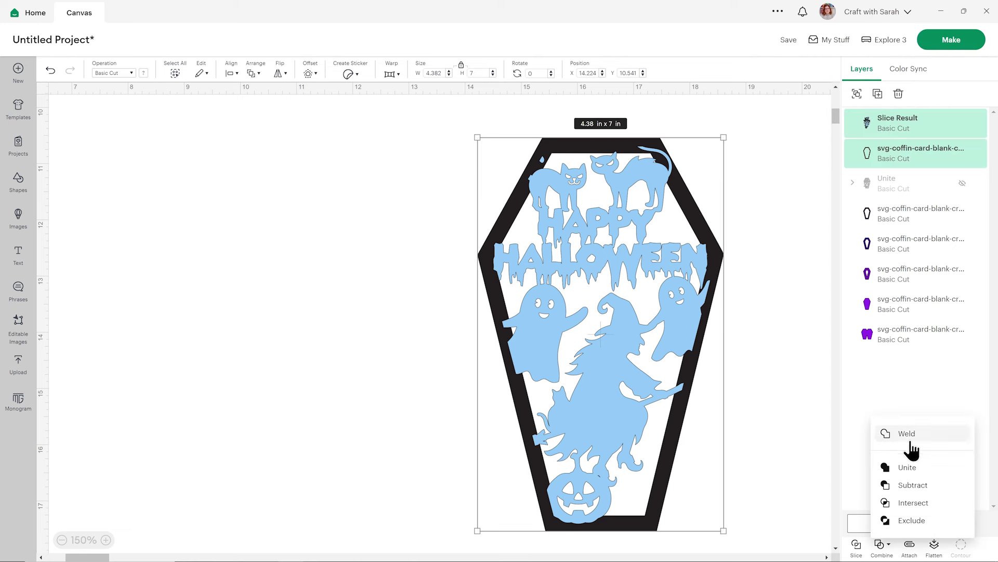
left_click_drag(695, 302, 596, 285)
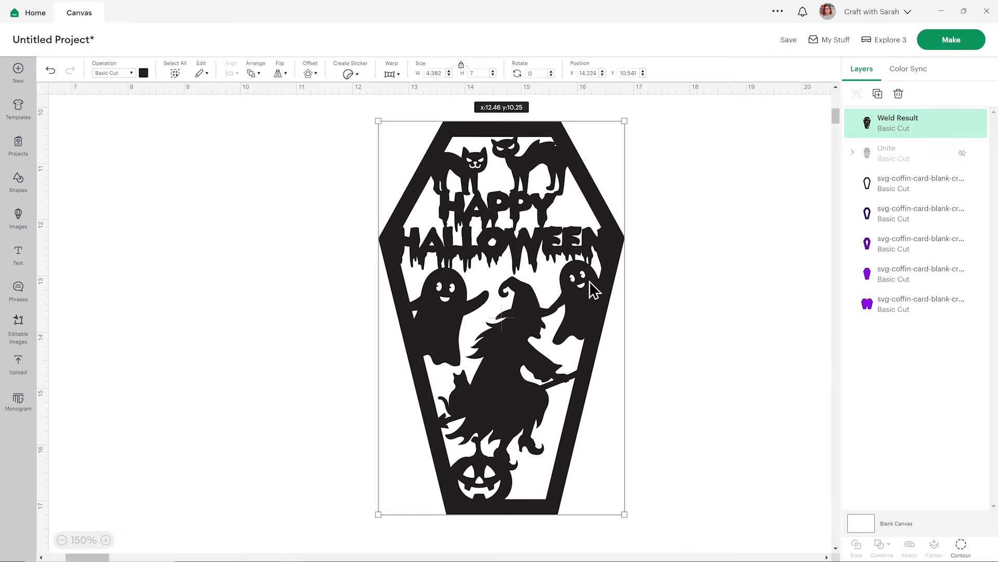
left_click(144, 73)
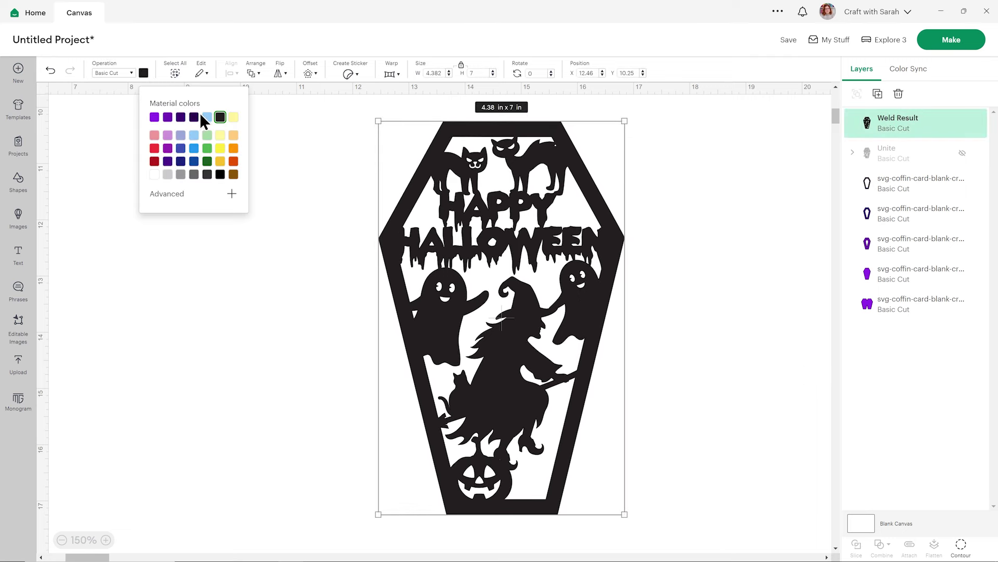
left_click(208, 121)
left_click(731, 177)
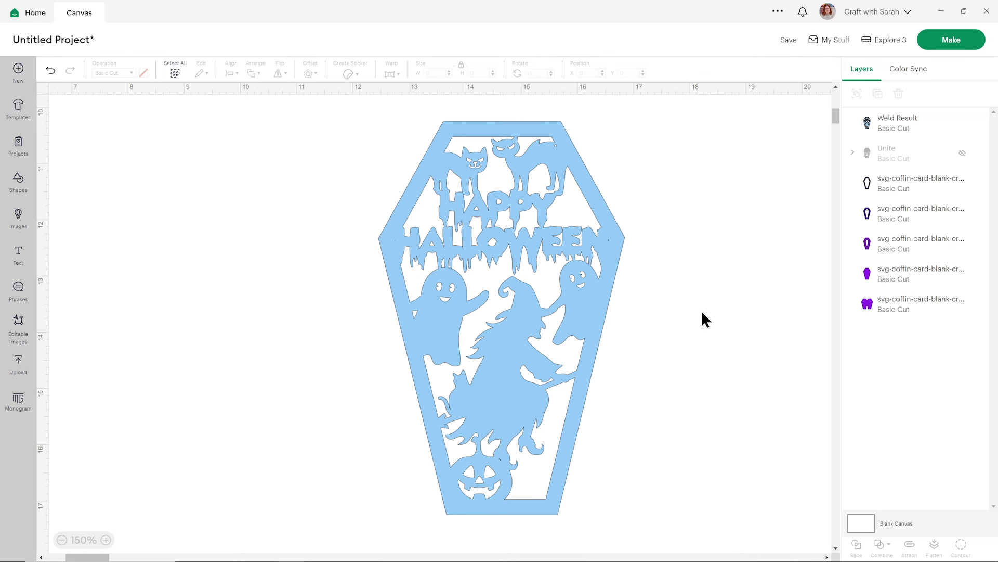
left_click(585, 299)
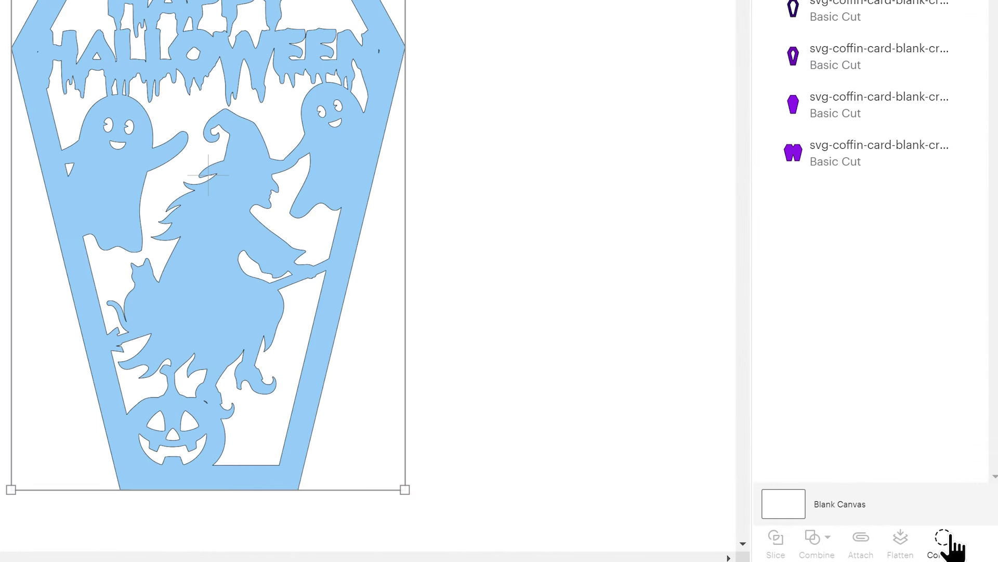
Use Contour to hide the four smallest stray pieces of the Weld Result.
left_click(945, 541)
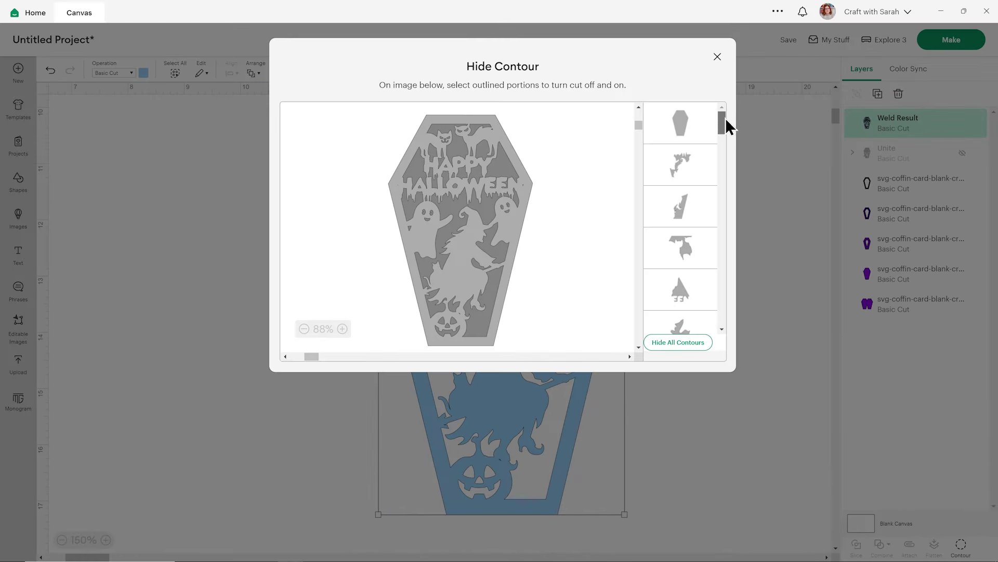
left_click_drag(711, 104, 726, 323)
left_click(672, 317)
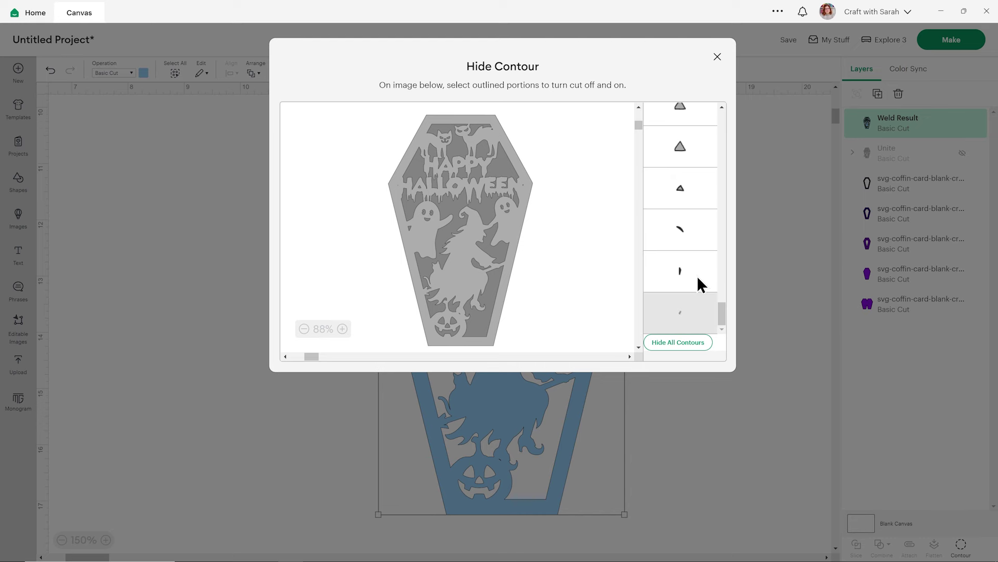
left_click(696, 276)
left_click(685, 229)
left_click(683, 189)
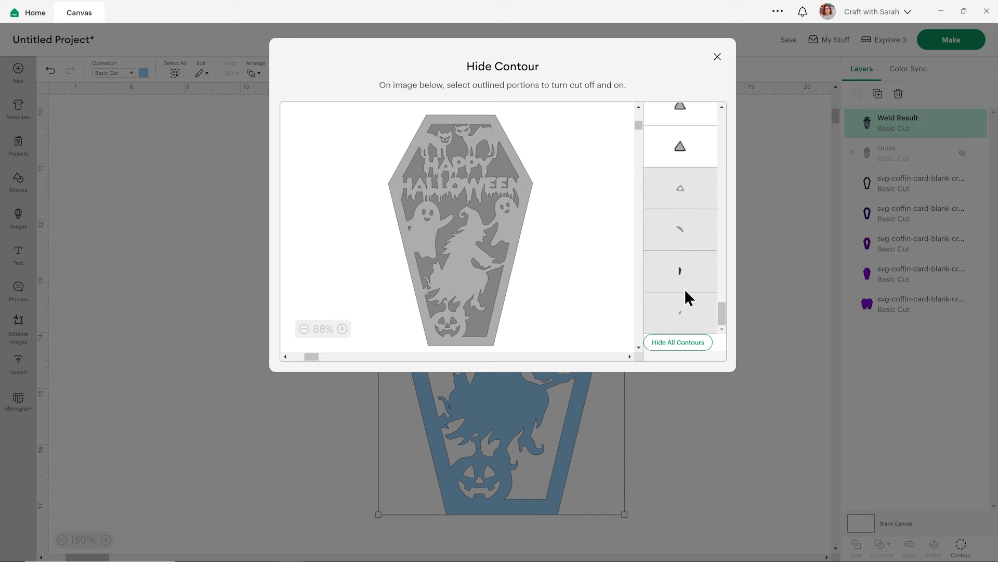
left_click(717, 56)
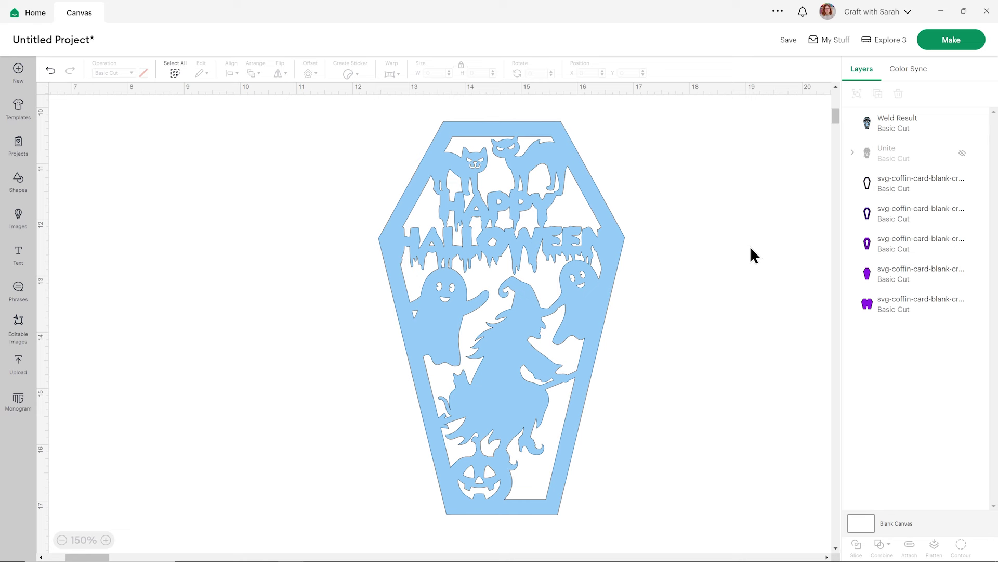
Change the welded coffin design's colour to black.
left_click(620, 235)
left_click(143, 73)
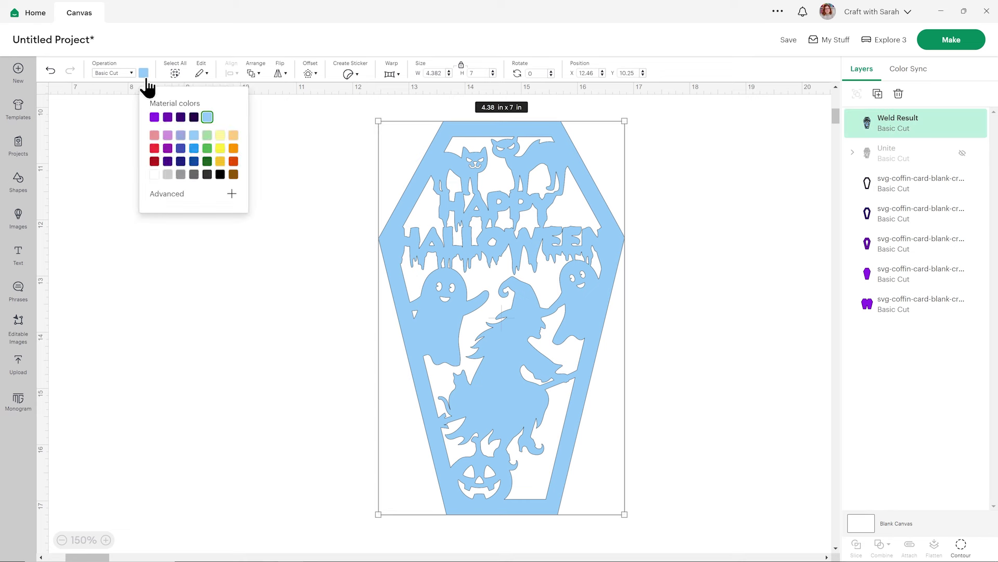
left_click(220, 174)
left_click(225, 355)
Zoom out to 100% and place the black design on the purple coffin.
left_click(62, 540)
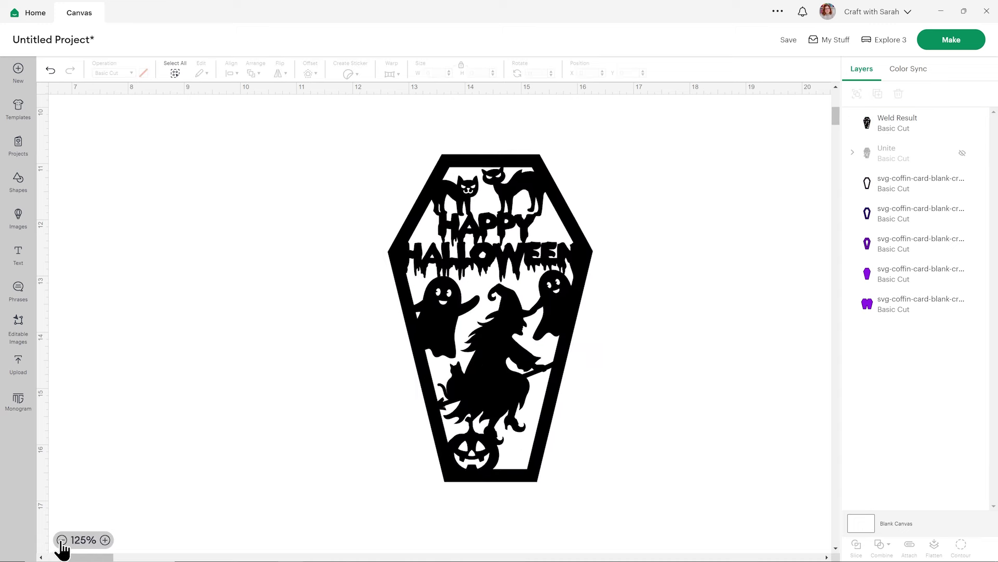
left_click(62, 540)
scroll(329, 318, "up", 5)
left_click_drag(472, 452, 230, 173)
left_click(467, 208)
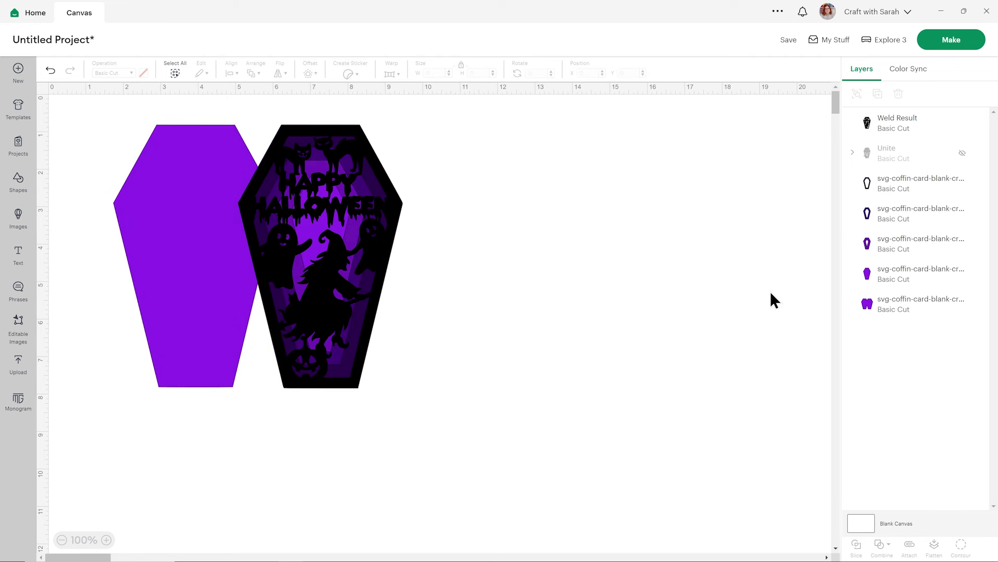
Move the purple double-coffin base card to the right of the design.
left_click(848, 306)
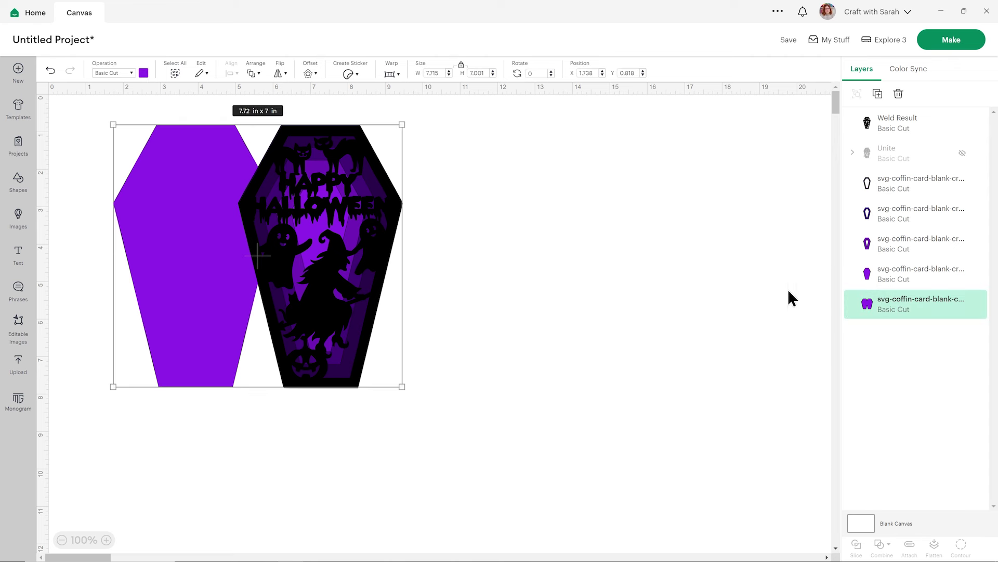
left_click_drag(236, 192, 562, 232)
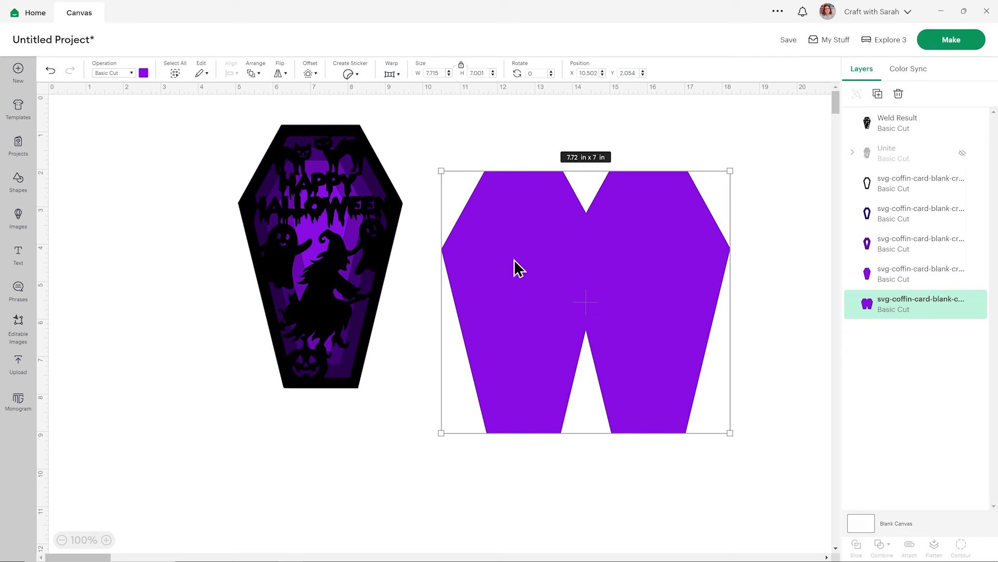
left_click(499, 135)
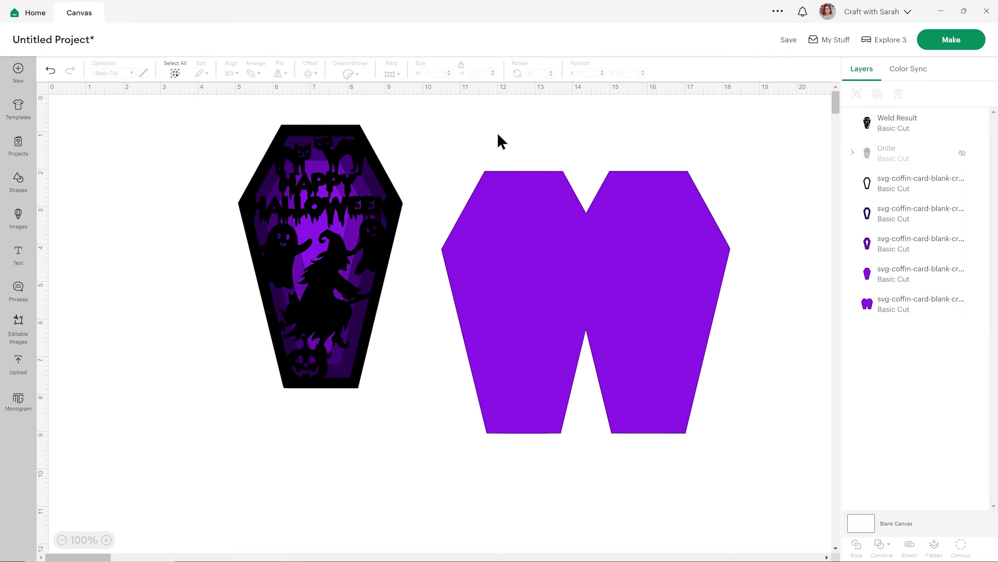